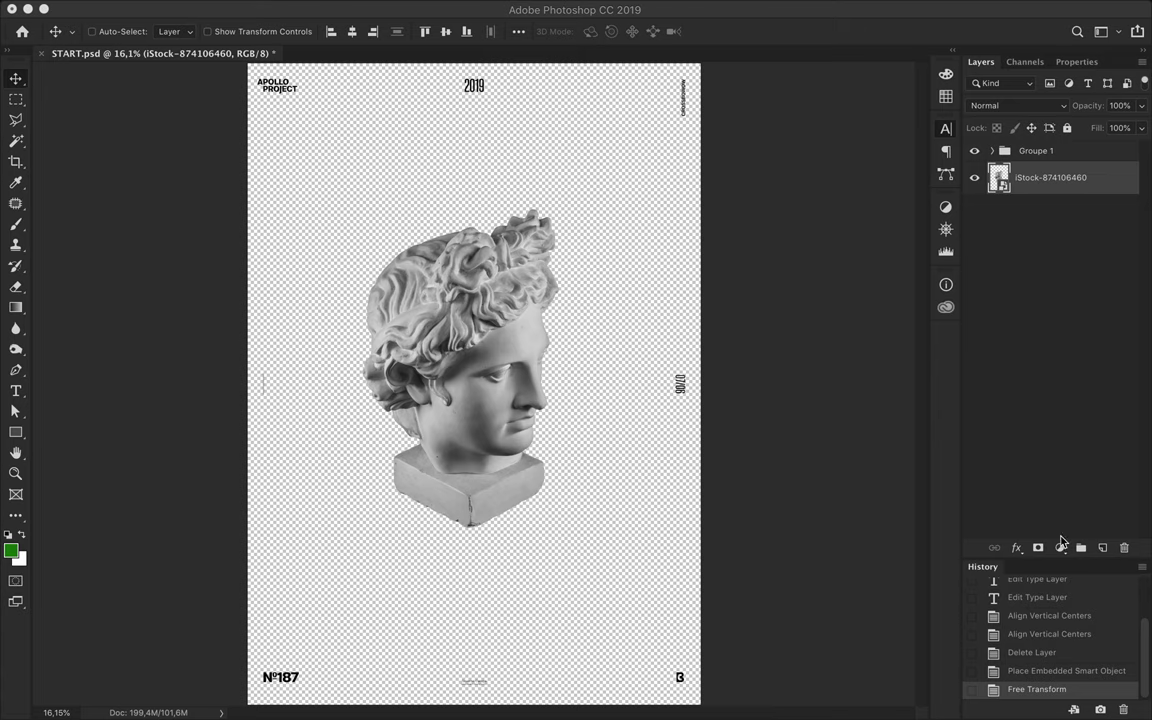
# Add a Gradient Map adjustment to the bust and give its left stop a blue.
pyautogui.click(1062, 547)
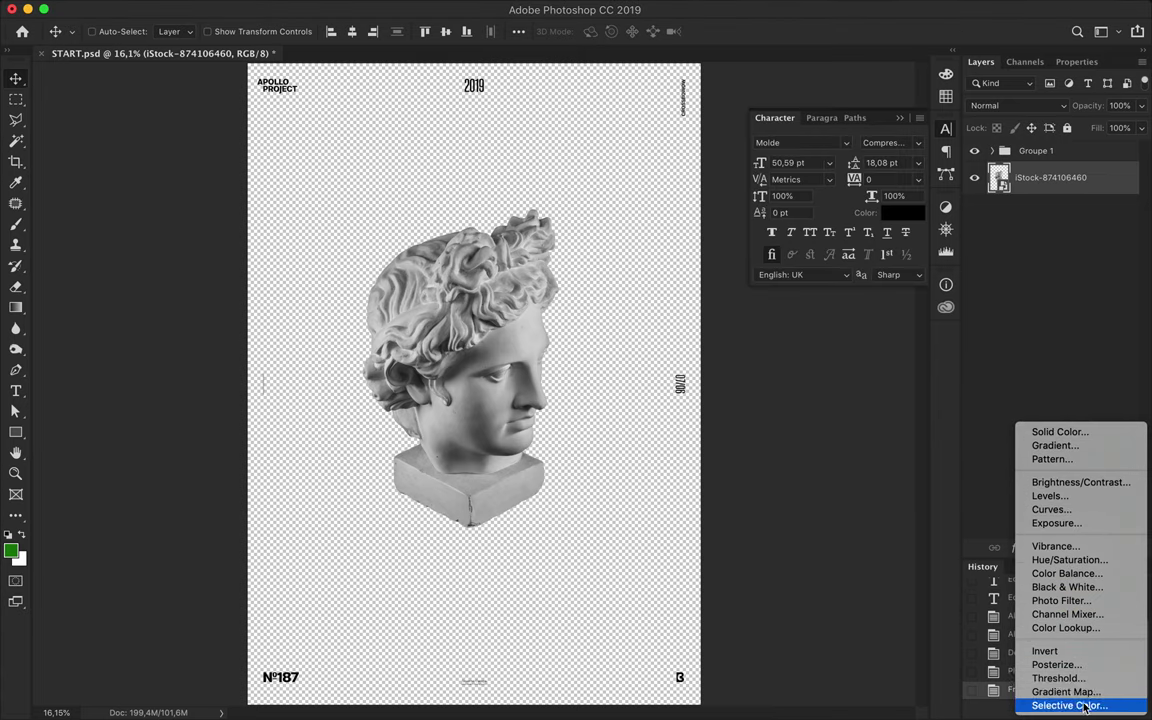
pyautogui.click(1066, 691)
pyautogui.click(1045, 115)
pyautogui.doubleClick(247, 358)
pyautogui.moveTo(953, 510); pyautogui.dragTo(960, 459)
pyautogui.click(865, 447)
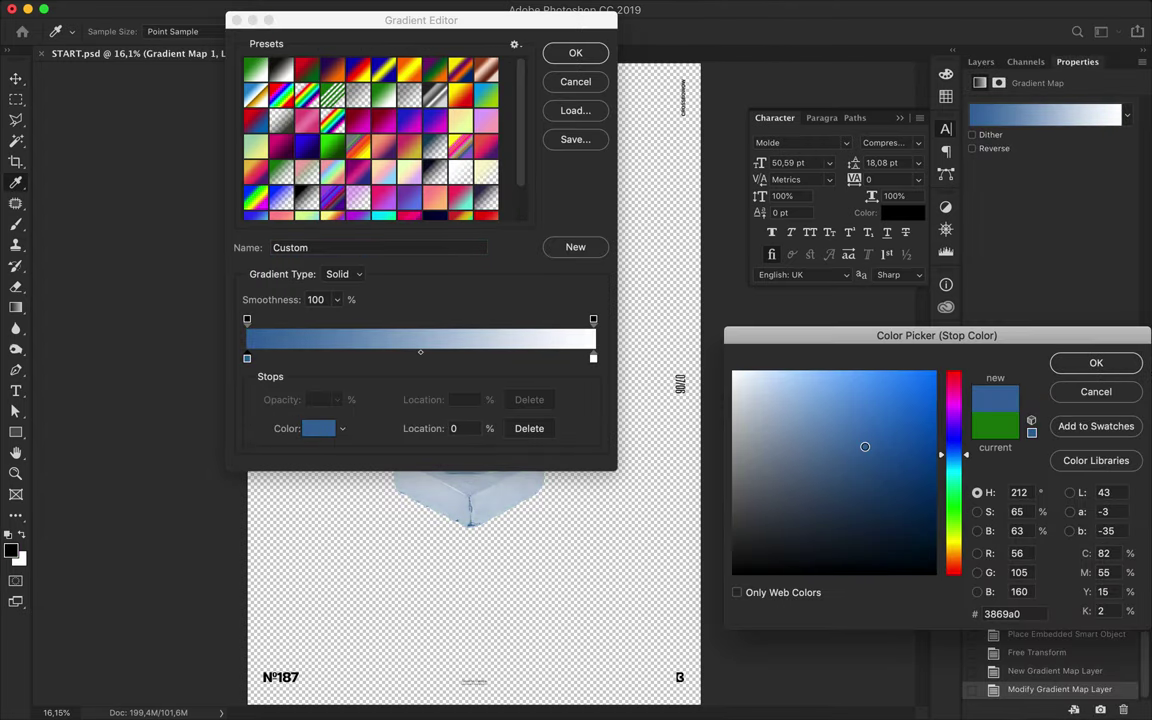
pyautogui.click(1096, 363)
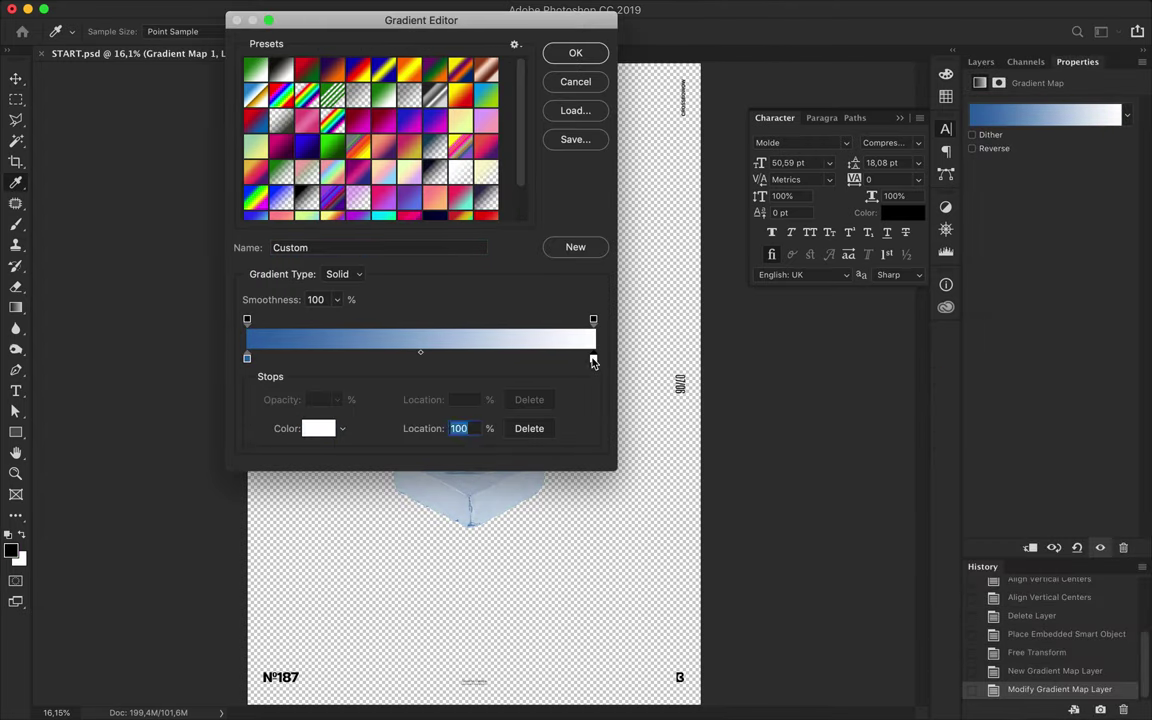
# Set the gradient's right stop to a warm orange.
pyautogui.doubleClick(593, 358)
pyautogui.click(890, 432)
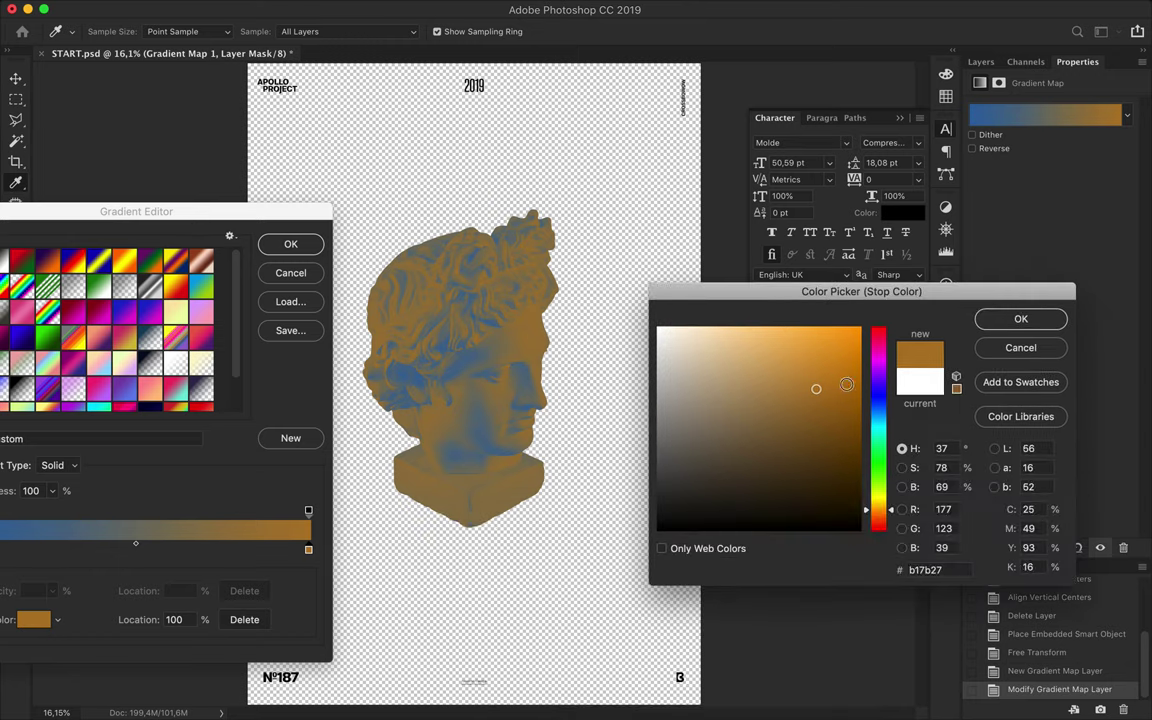
pyautogui.moveTo(846, 384); pyautogui.dragTo(816, 333)
pyautogui.click(880, 398)
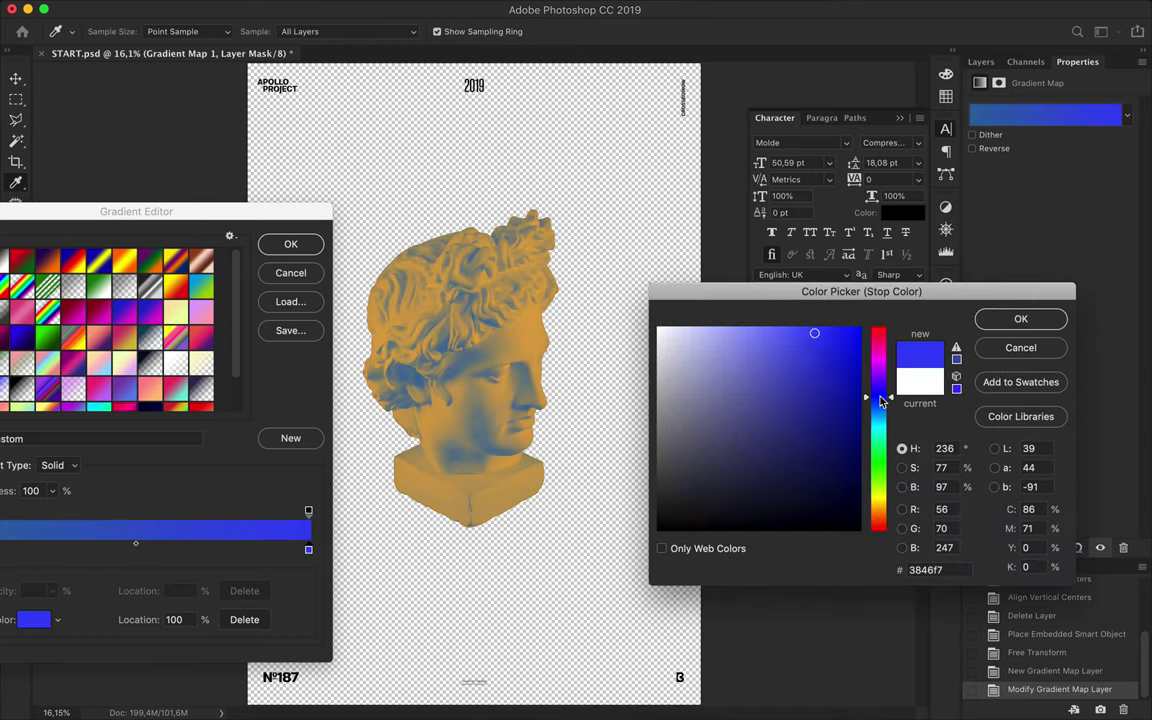
pyautogui.click(878, 509)
pyautogui.click(765, 335)
pyautogui.click(793, 346)
pyautogui.moveTo(826, 340); pyautogui.dragTo(787, 337)
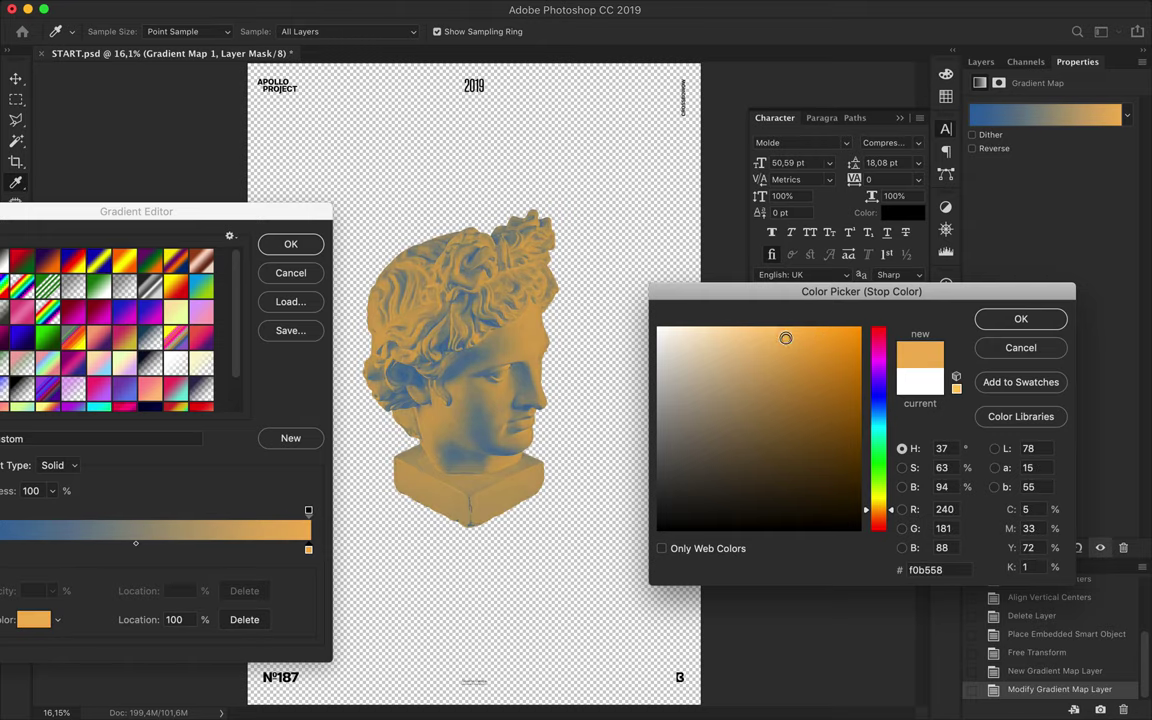
pyautogui.click(1020, 318)
# Darken the left gradient stop to a deep navy.
pyautogui.moveTo(300, 208); pyautogui.dragTo(381, 171)
pyautogui.doubleClick(43, 512)
pyautogui.moveTo(797, 393)
pyautogui.mouseDown()
pyautogui.moveTo(784, 445)
pyautogui.moveTo(812, 465)
pyautogui.mouseUp()
pyautogui.moveTo(276, 172); pyautogui.dragTo(217, 191)
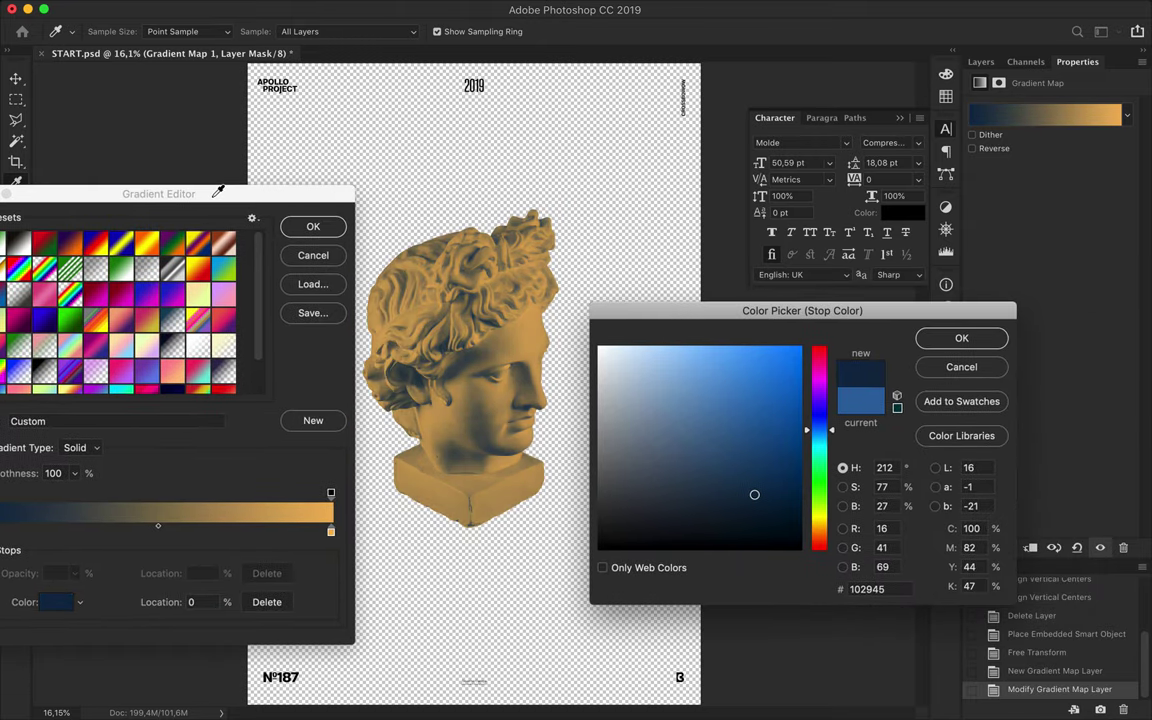
pyautogui.moveTo(754, 494); pyautogui.dragTo(754, 488)
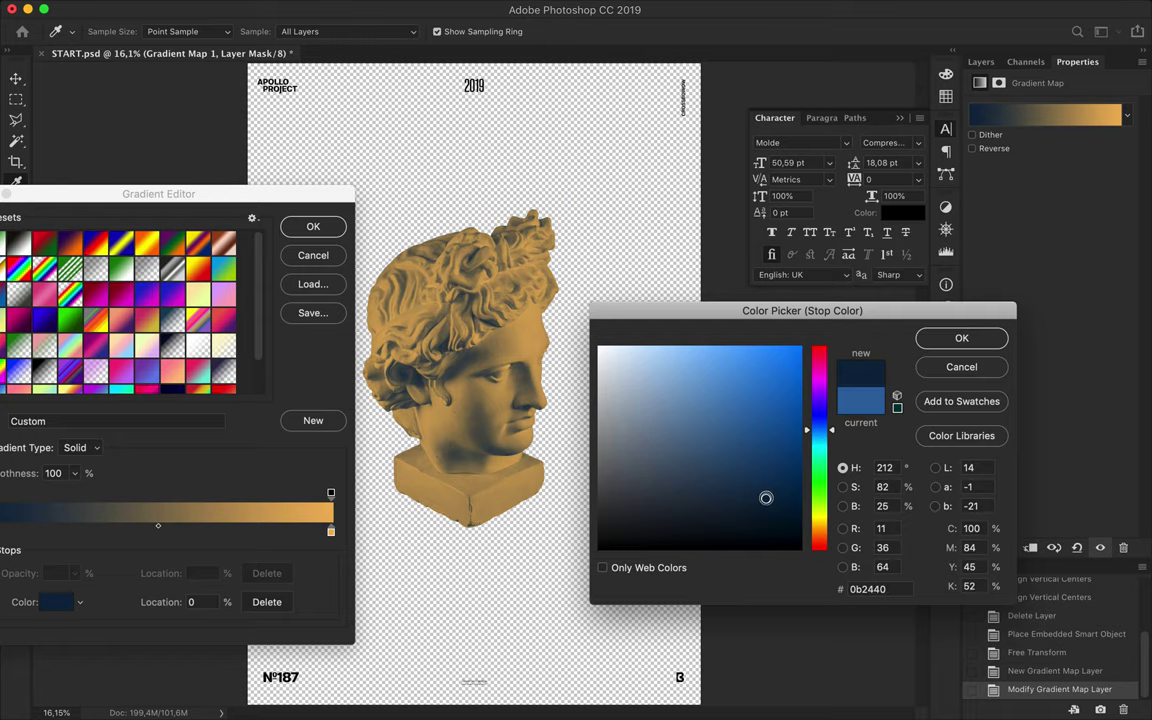
pyautogui.click(949, 343)
# Change the right gradient stop to vivid magenta ff00ea.
pyautogui.doubleClick(331, 531)
pyautogui.moveTo(700, 385)
pyautogui.mouseDown()
pyautogui.moveTo(671, 363)
pyautogui.moveTo(738, 359)
pyautogui.moveTo(717, 352)
pyautogui.moveTo(722, 380)
pyautogui.moveTo(753, 357)
pyautogui.moveTo(716, 352)
pyautogui.mouseUp()
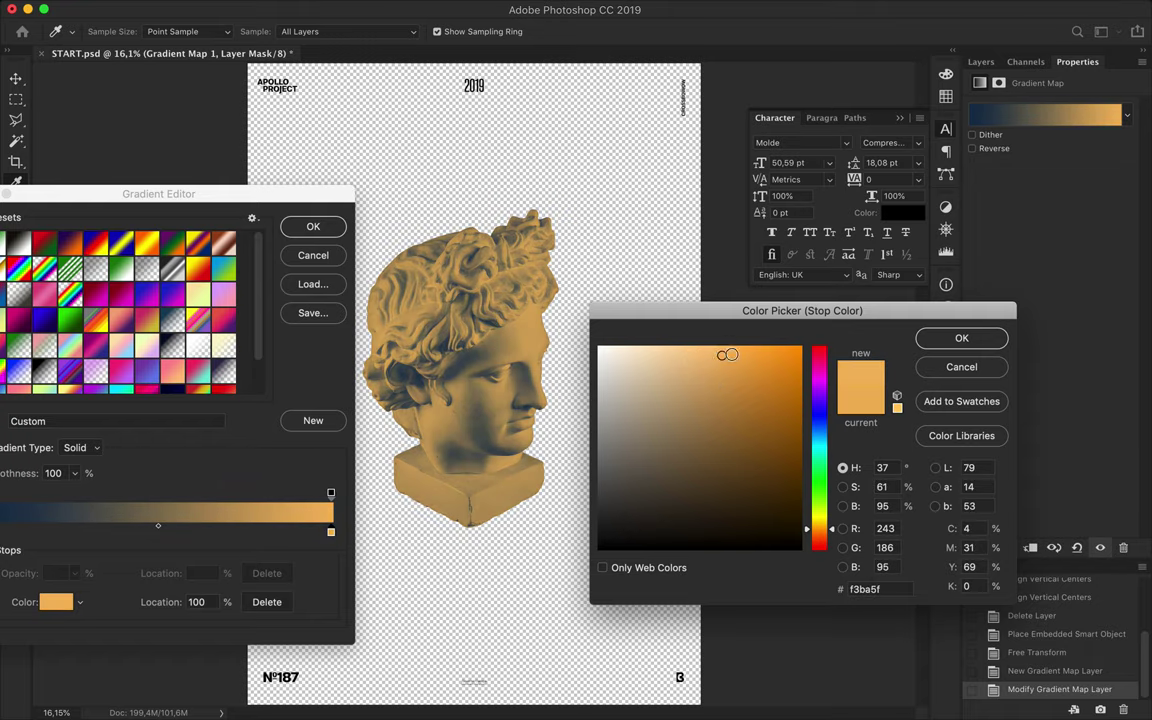
pyautogui.moveTo(721, 355)
pyautogui.mouseDown()
pyautogui.moveTo(702, 355)
pyautogui.moveTo(730, 368)
pyautogui.moveTo(729, 355)
pyautogui.mouseUp()
pyautogui.moveTo(815, 525)
pyautogui.mouseDown()
pyautogui.moveTo(815, 508)
pyautogui.moveTo(815, 537)
pyautogui.mouseUp()
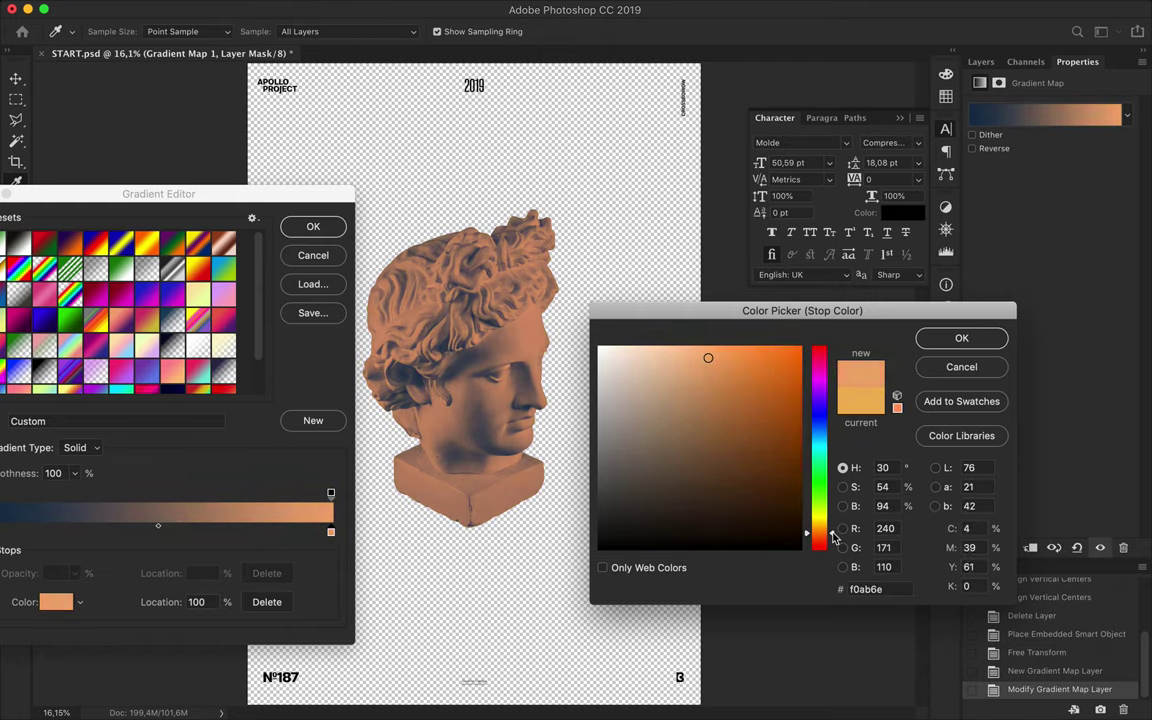
pyautogui.moveTo(708, 357); pyautogui.dragTo(685, 357)
pyautogui.moveTo(815, 537); pyautogui.dragTo(815, 527)
pyautogui.moveTo(756, 375)
pyautogui.mouseDown()
pyautogui.moveTo(751, 357)
pyautogui.moveTo(709, 364)
pyautogui.mouseUp()
pyautogui.moveTo(815, 528); pyautogui.dragTo(815, 377)
pyautogui.moveTo(709, 365)
pyautogui.mouseDown()
pyautogui.moveTo(682, 354)
pyautogui.moveTo(801, 347)
pyautogui.mouseUp()
pyautogui.moveTo(158, 194); pyautogui.dragTo(245, 130)
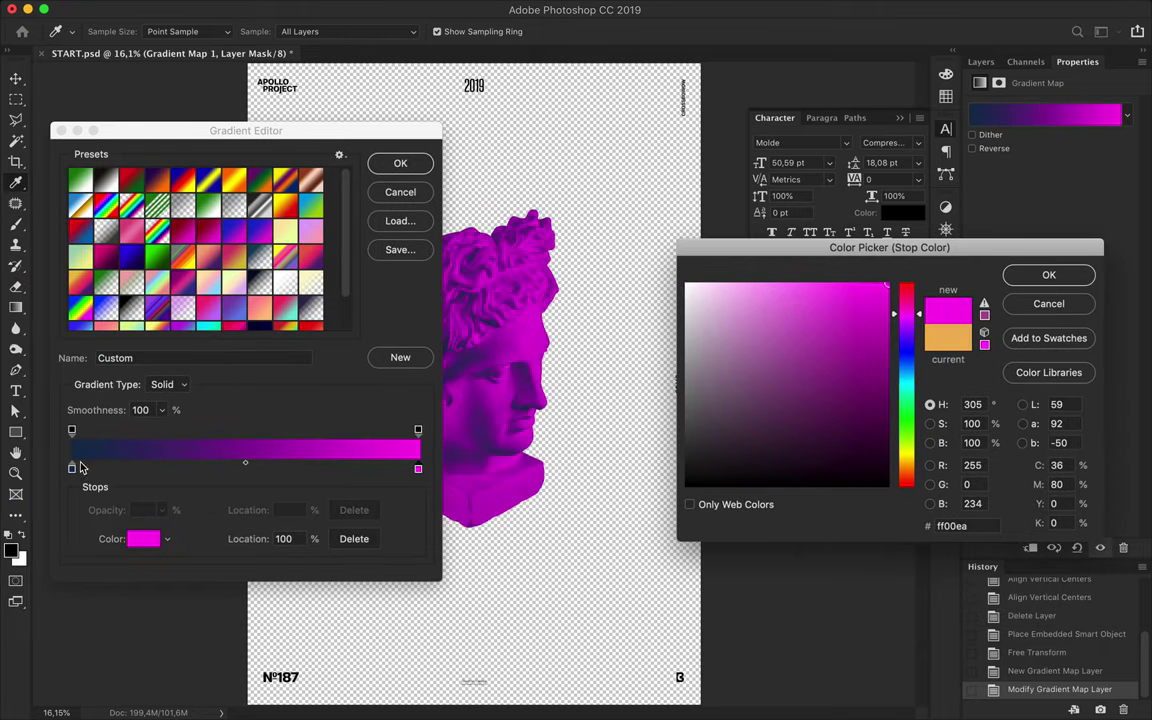
# Remove the extra gradient stop so the end stop sits at 100%.
pyautogui.click(1050, 276)
pyautogui.click(401, 164)
pyautogui.click(1051, 122)
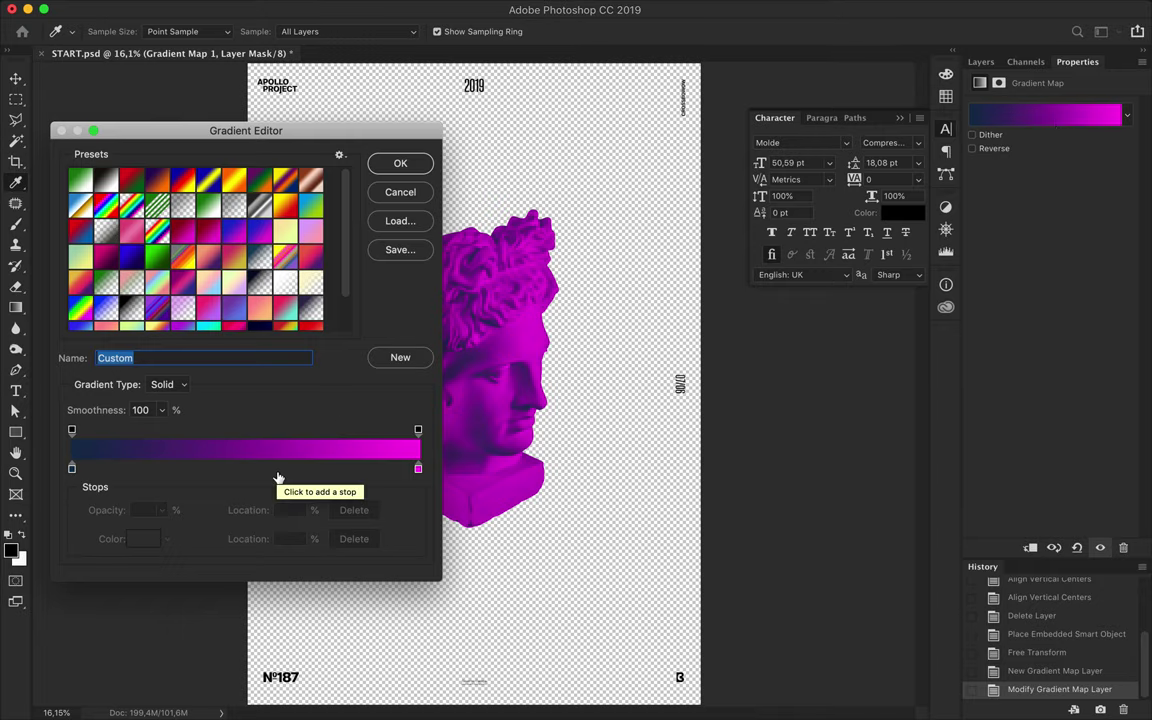
pyautogui.click(401, 163)
pyautogui.click(1042, 124)
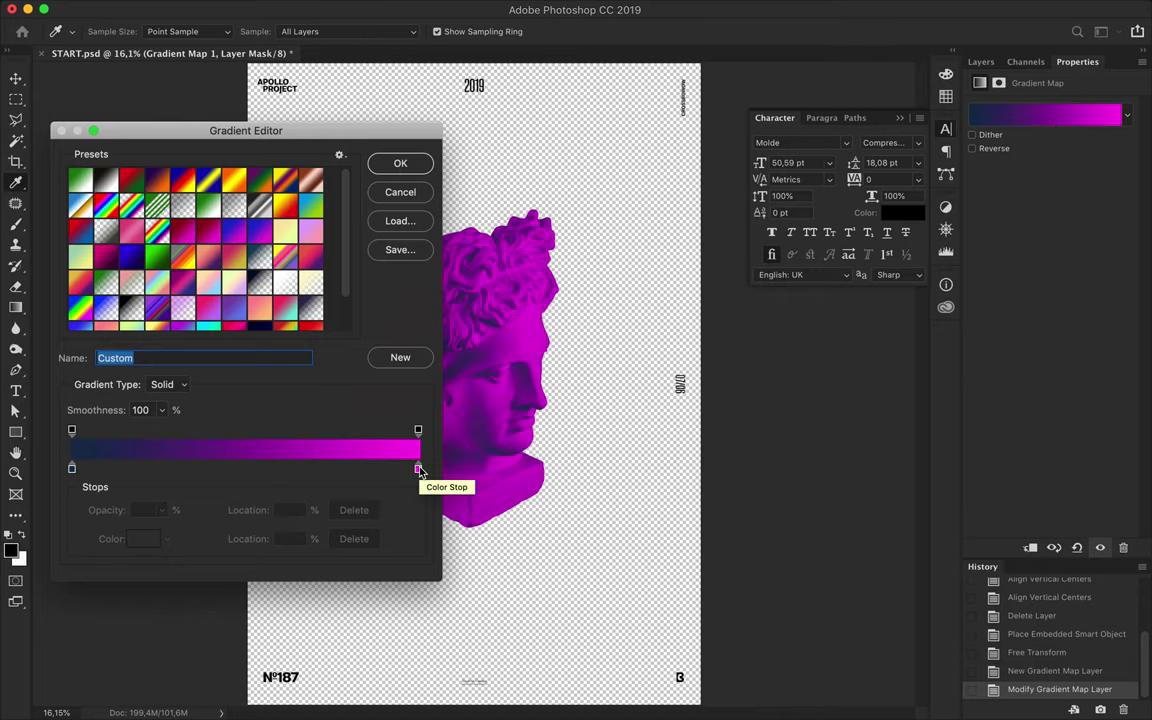
pyautogui.moveTo(418, 467); pyautogui.dragTo(380, 467)
pyautogui.moveTo(246, 130); pyautogui.dragTo(794, 32)
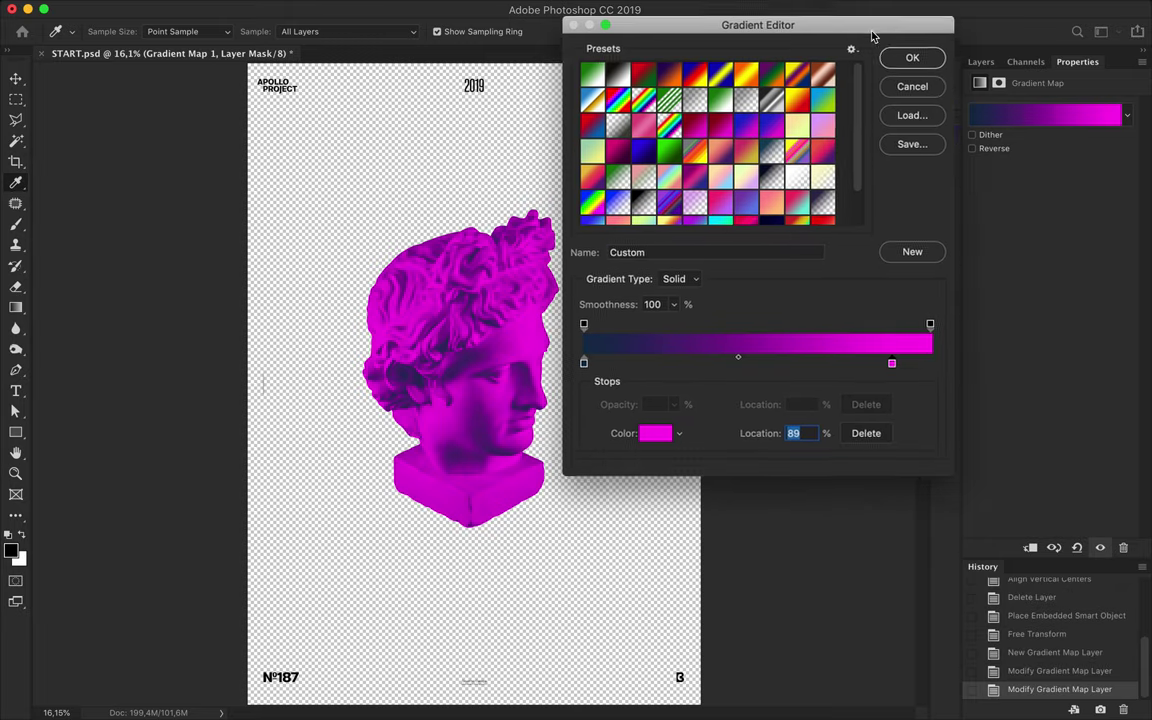
pyautogui.moveTo(619, 369); pyautogui.dragTo(686, 369)
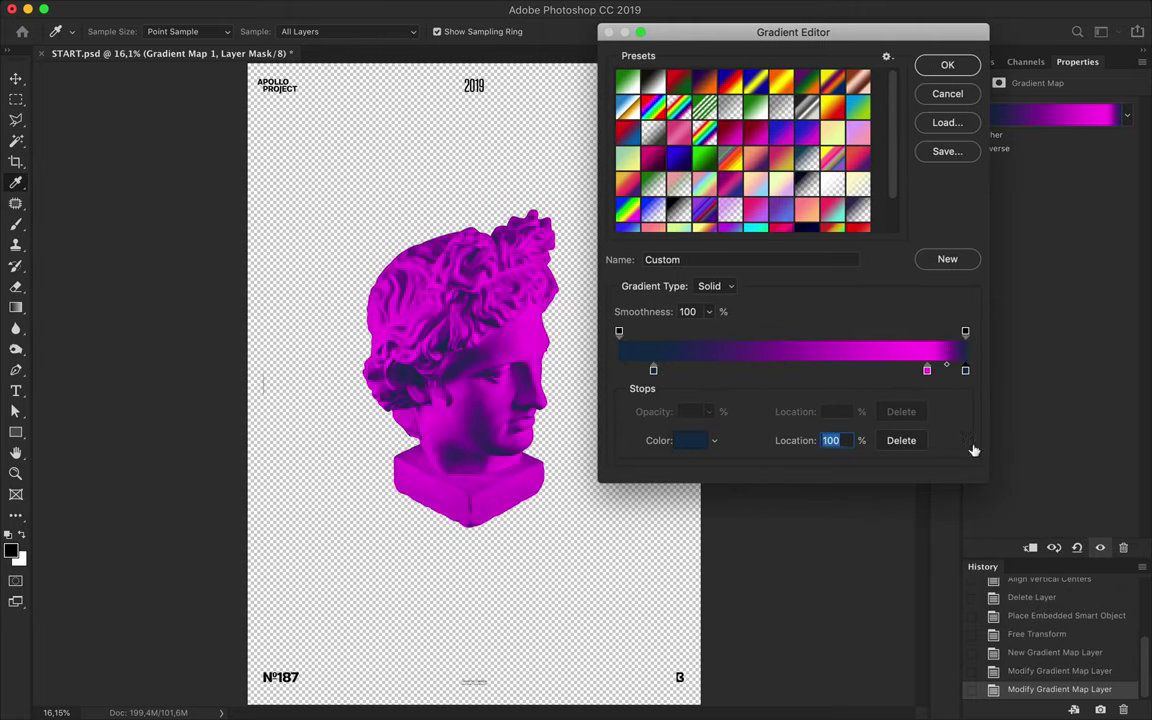
pyautogui.moveTo(927, 370); pyautogui.dragTo(977, 368)
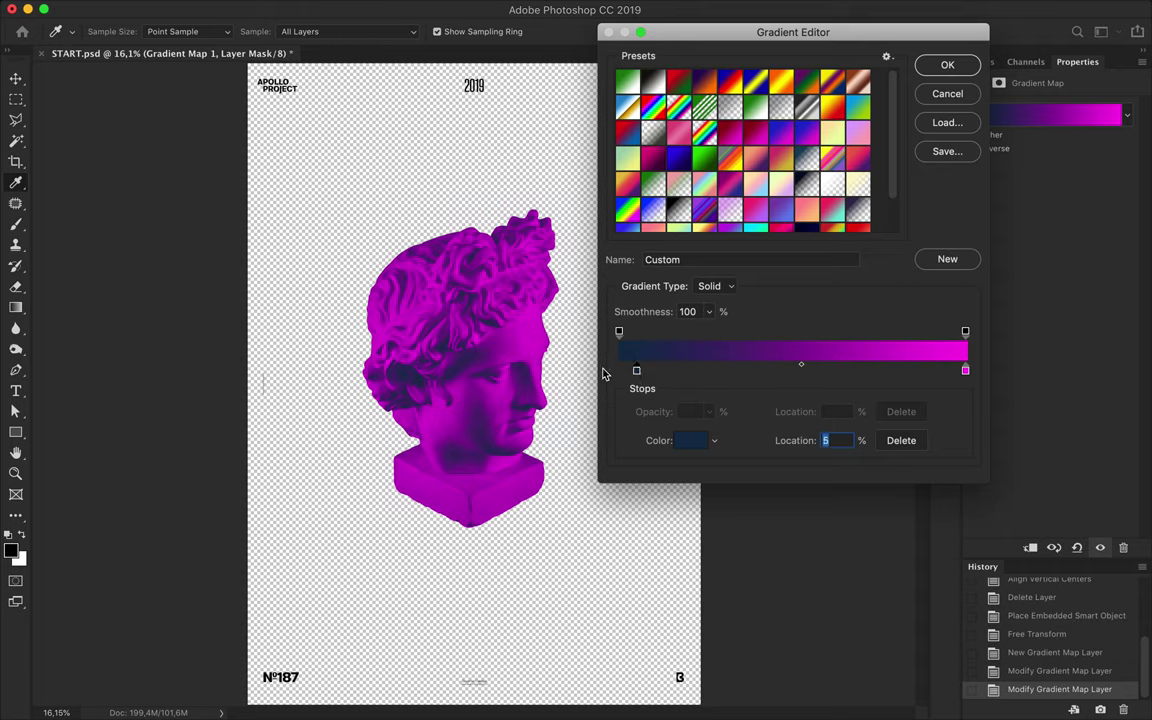
# Change the right end stop from magenta to golden orange.
pyautogui.doubleClick(966, 375)
pyautogui.moveTo(905, 318); pyautogui.dragTo(905, 463)
pyautogui.click(825, 303)
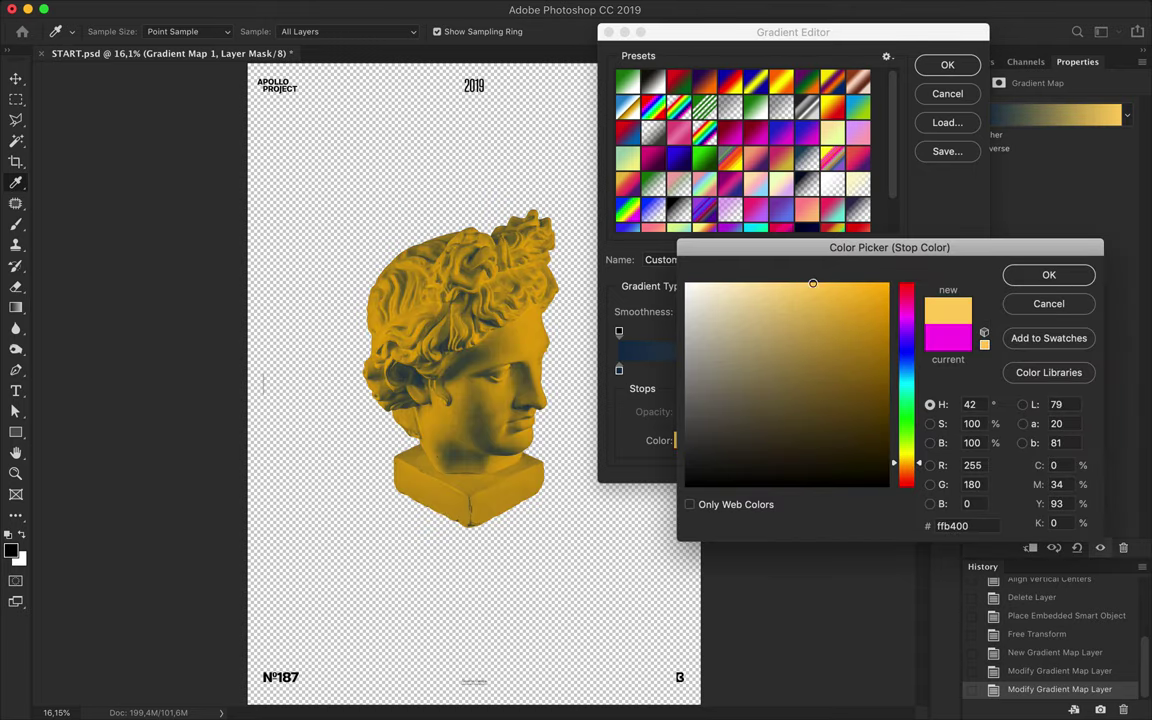
pyautogui.moveTo(825, 303); pyautogui.dragTo(853, 313)
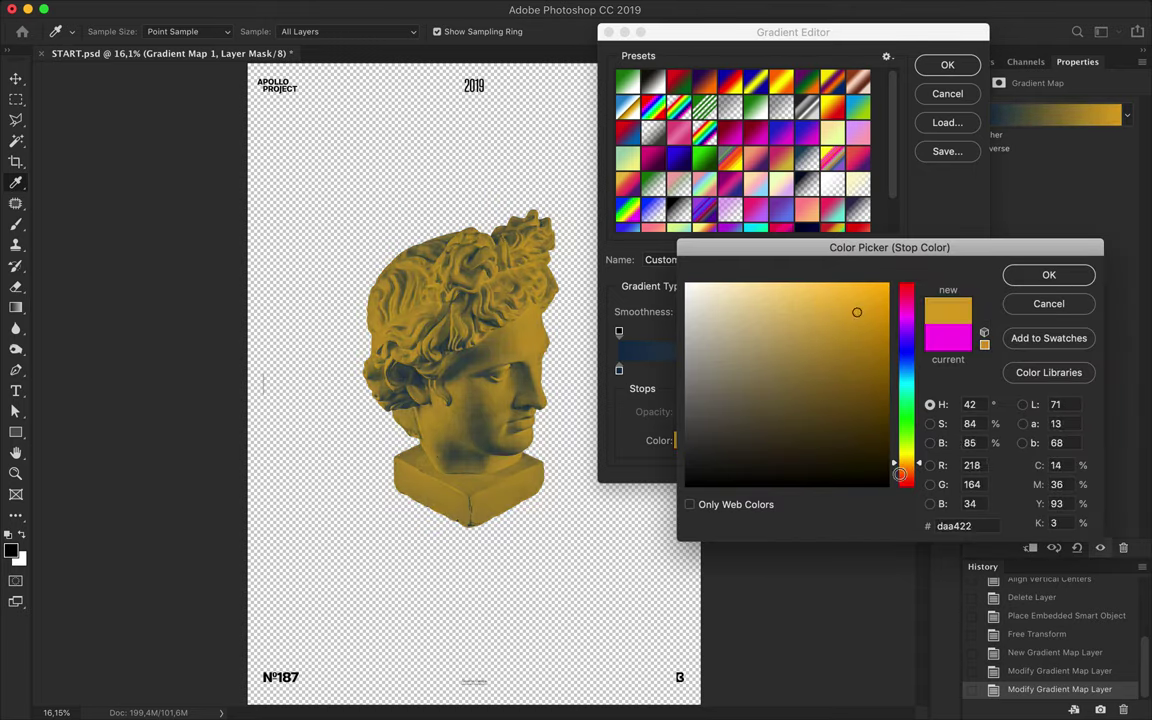
pyautogui.click(1049, 275)
# Set the left stop to deep navy 05125e and apply the gradient map.
pyautogui.doubleClick(618, 370)
pyautogui.click(921, 488)
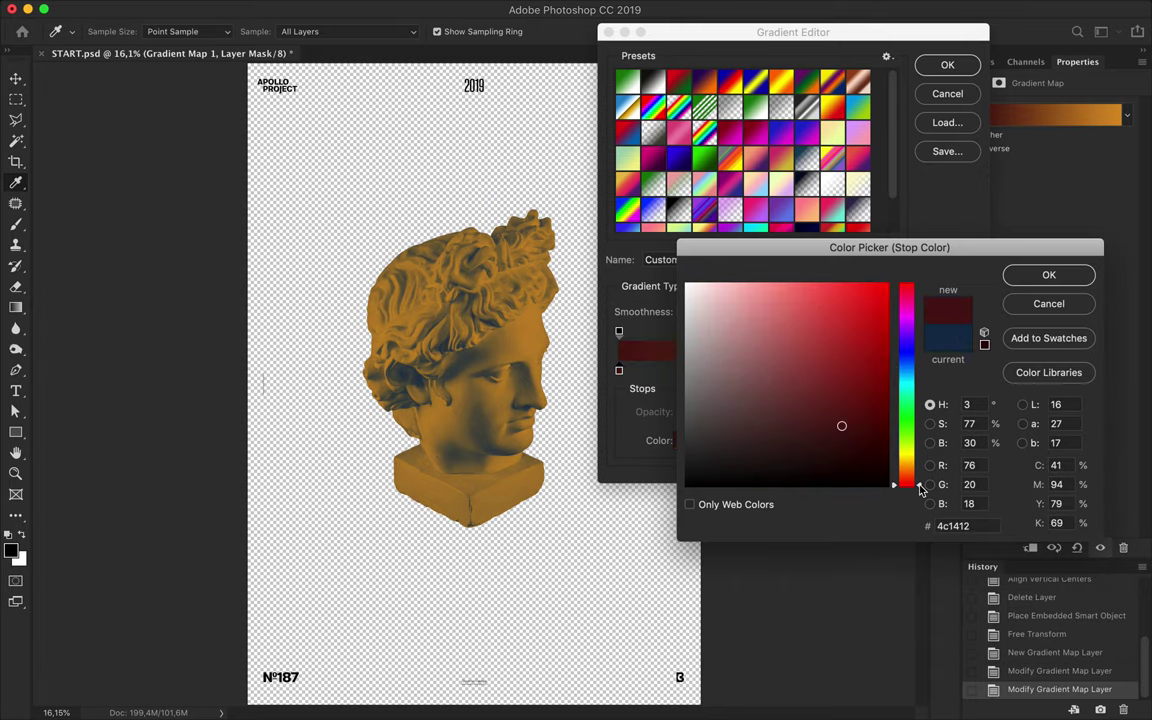
pyautogui.moveTo(789, 373); pyautogui.dragTo(880, 402)
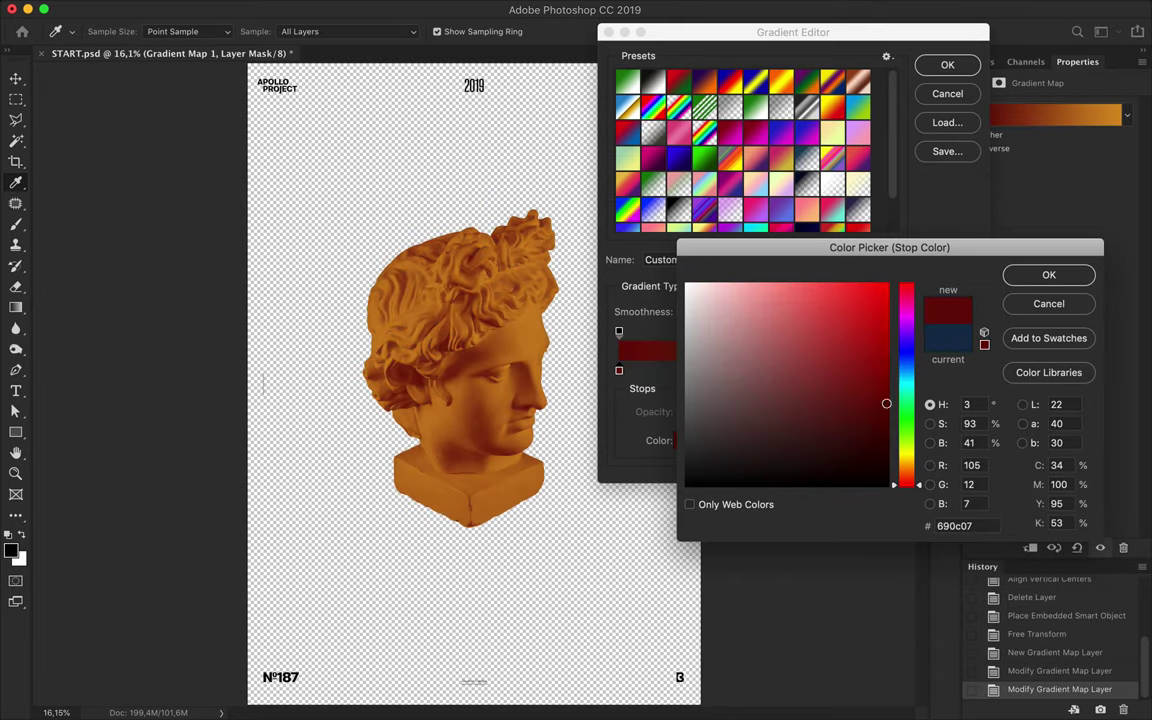
pyautogui.moveTo(899, 376); pyautogui.dragTo(906, 358)
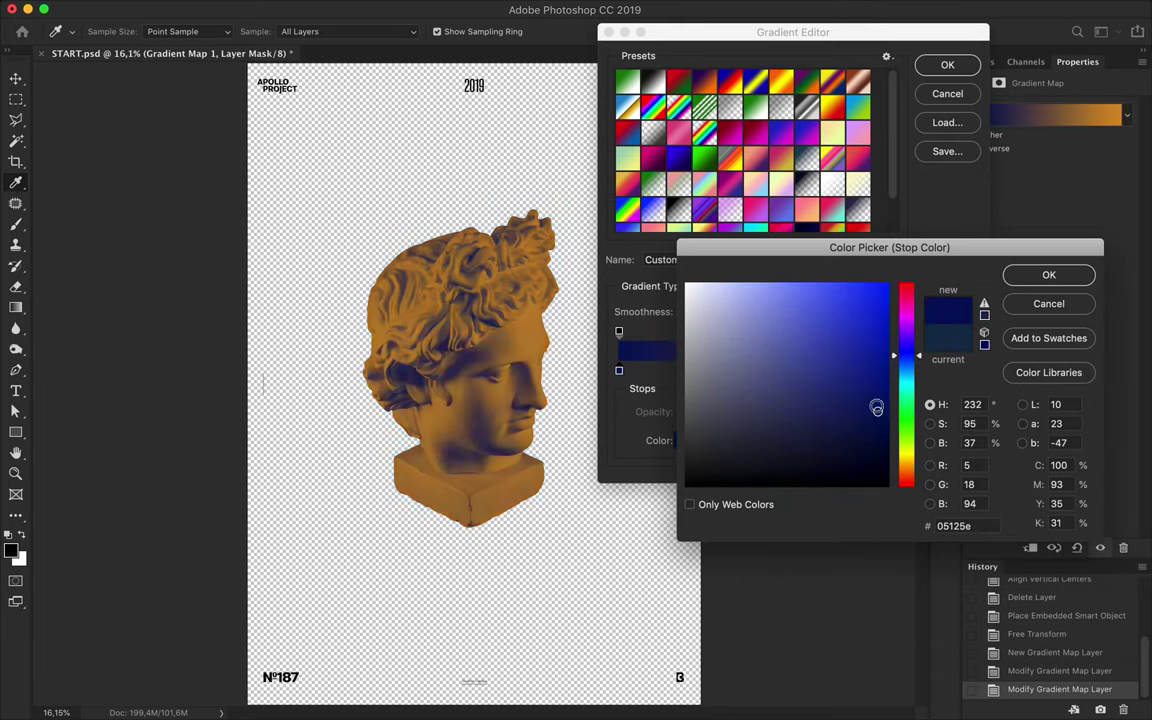
pyautogui.press('Return')
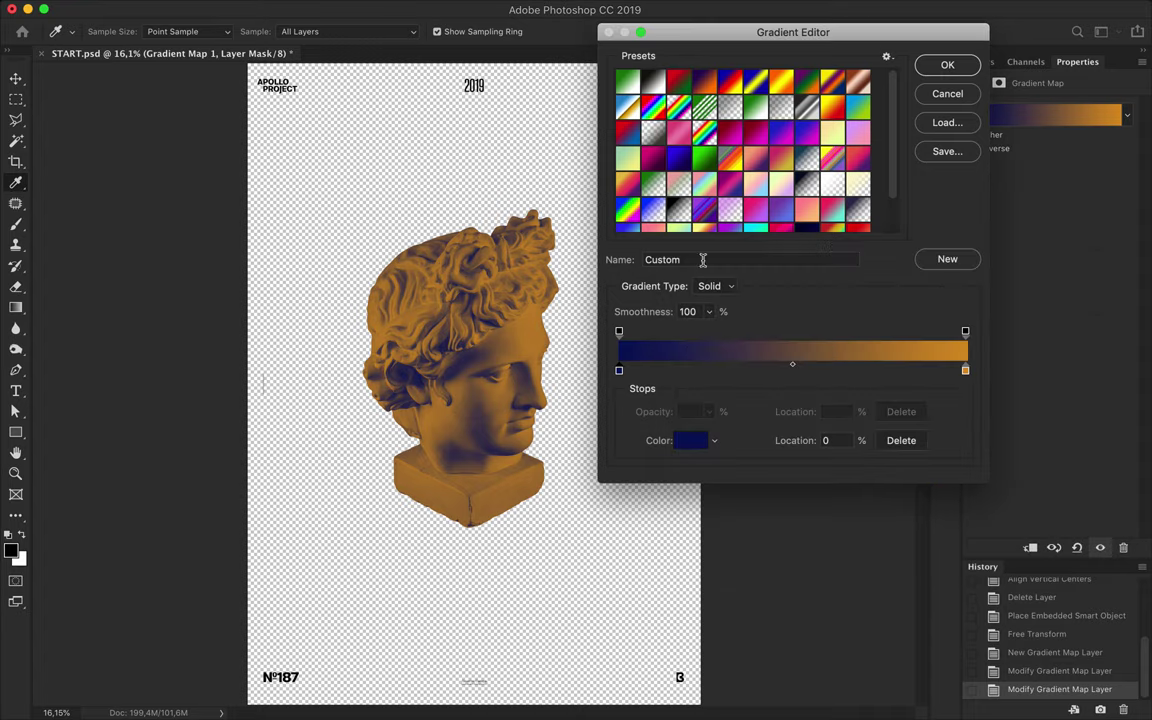
pyautogui.write('10')
pyautogui.click(948, 66)
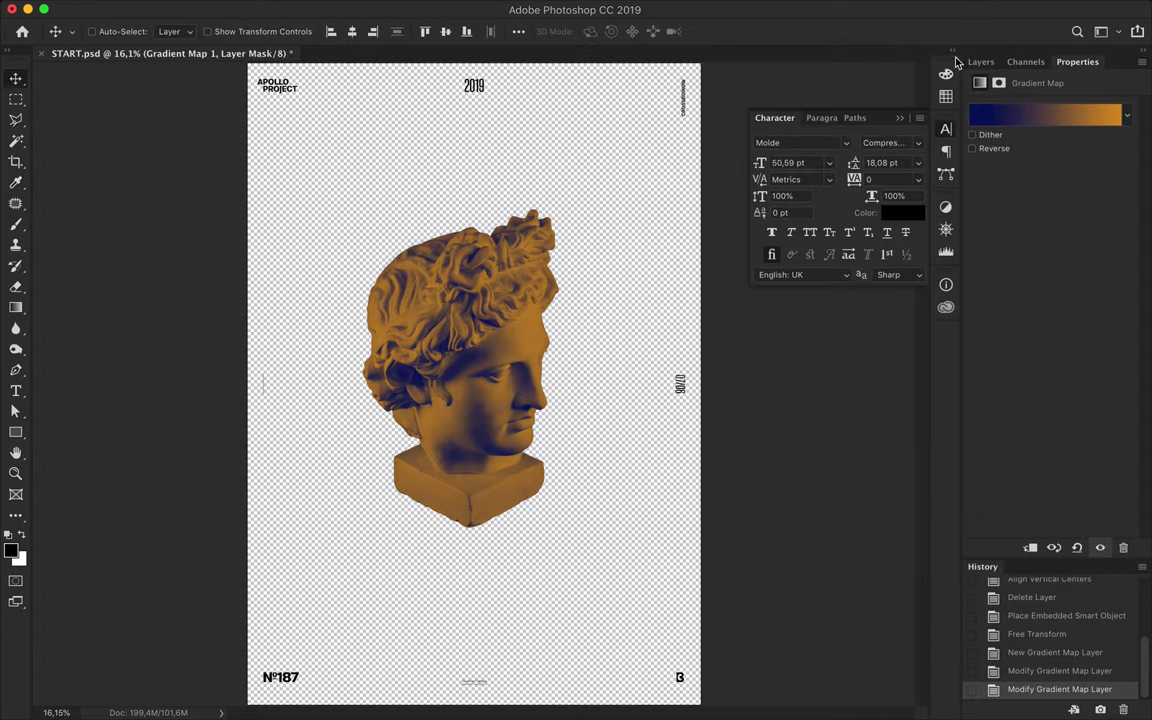
# Draw a full-canvas rectangle and move Rectangle 1 below the bust layer.
pyautogui.click(177, 31)
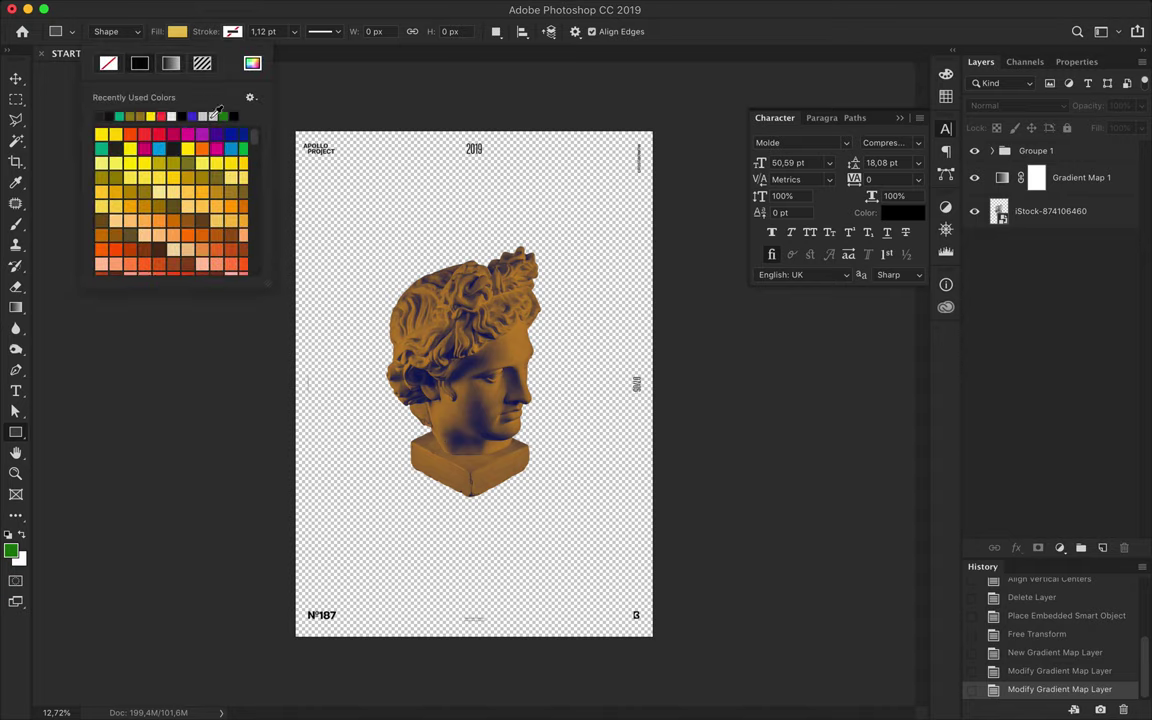
pyautogui.moveTo(657, 125); pyautogui.dragTo(290, 646)
pyautogui.click(981, 61)
pyautogui.moveTo(1040, 154); pyautogui.dragTo(1056, 252)
pyautogui.hotkey('ctrl', '+')
pyautogui.press('v')
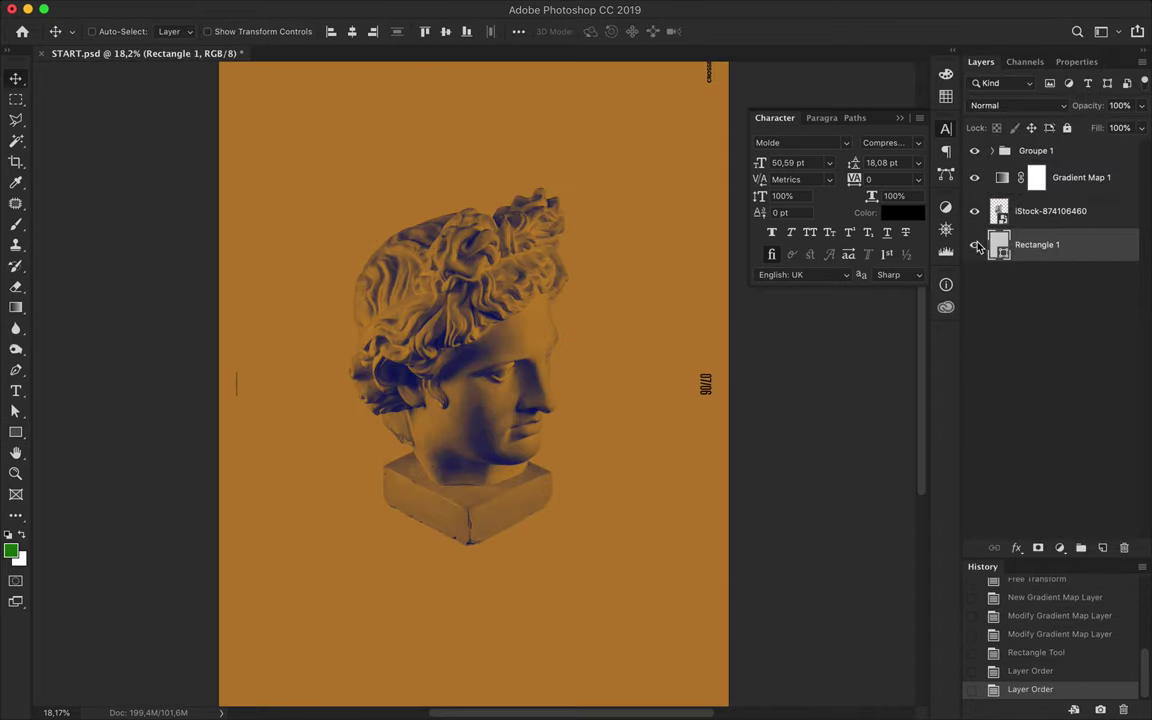
# Fill the rectangle with dark purple 3e2f40.
pyautogui.press('a')
pyautogui.click(238, 31)
pyautogui.click(314, 63)
pyautogui.write('3e2f40')
pyautogui.click(1046, 273)
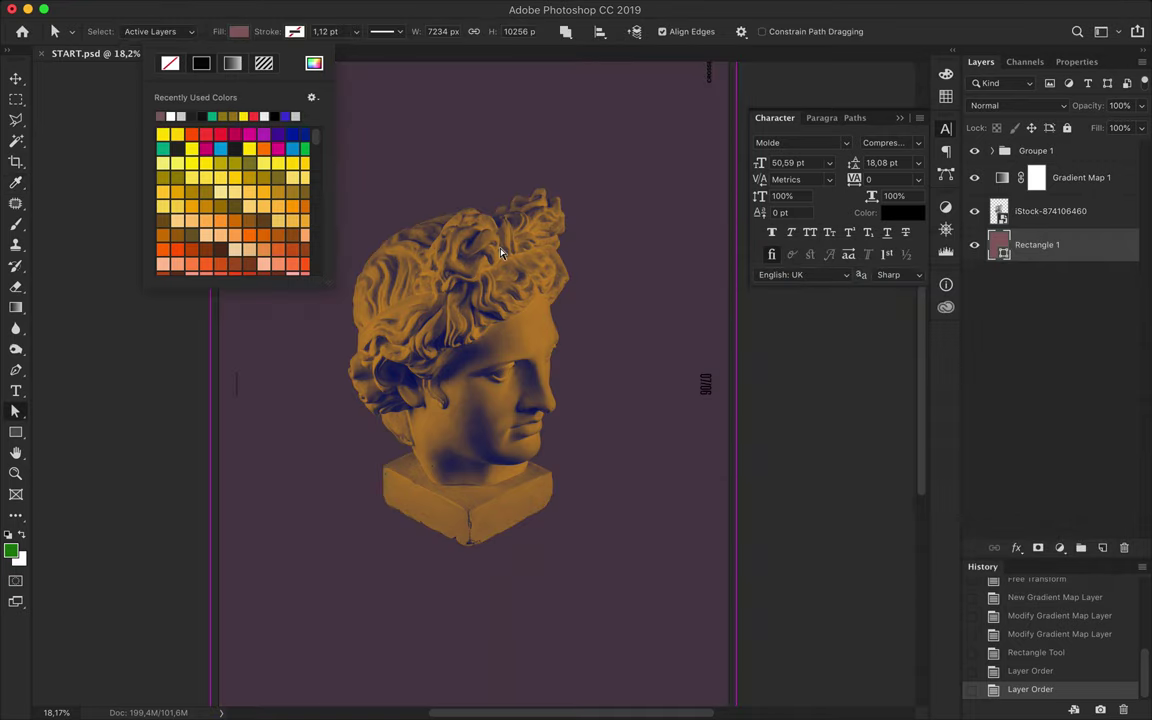
pyautogui.scroll(-2, 380, 257)
pyautogui.scroll(-2, 380, 257)
pyautogui.press('Return')
# Change the rectangle fill to a reddish-orange swatch.
pyautogui.press('v')
pyautogui.press('a')
pyautogui.click(238, 31)
pyautogui.click(263, 148)
pyautogui.click(265, 221)
pyautogui.click(222, 226)
pyautogui.click(249, 262)
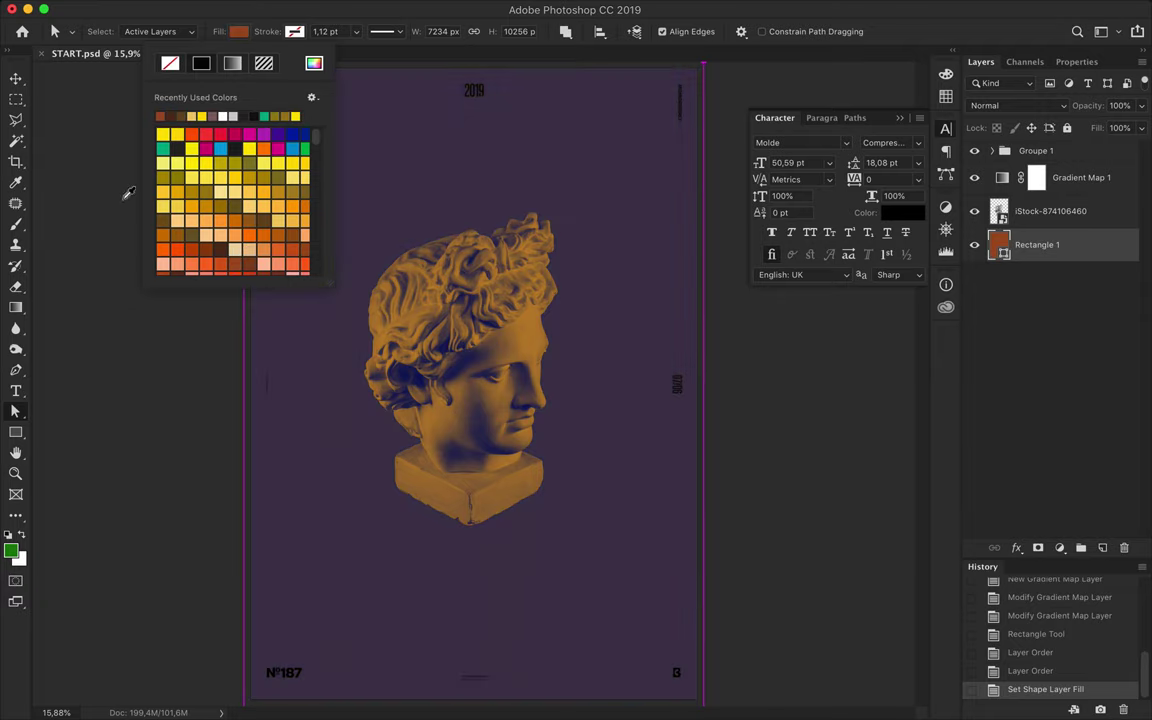
pyautogui.press('Return')
# Move Gradient Map 1 to the top of the layer stack.
pyautogui.press('v')
pyautogui.moveTo(1081, 177); pyautogui.dragTo(1060, 148)
pyautogui.scroll(2, 585, 237)
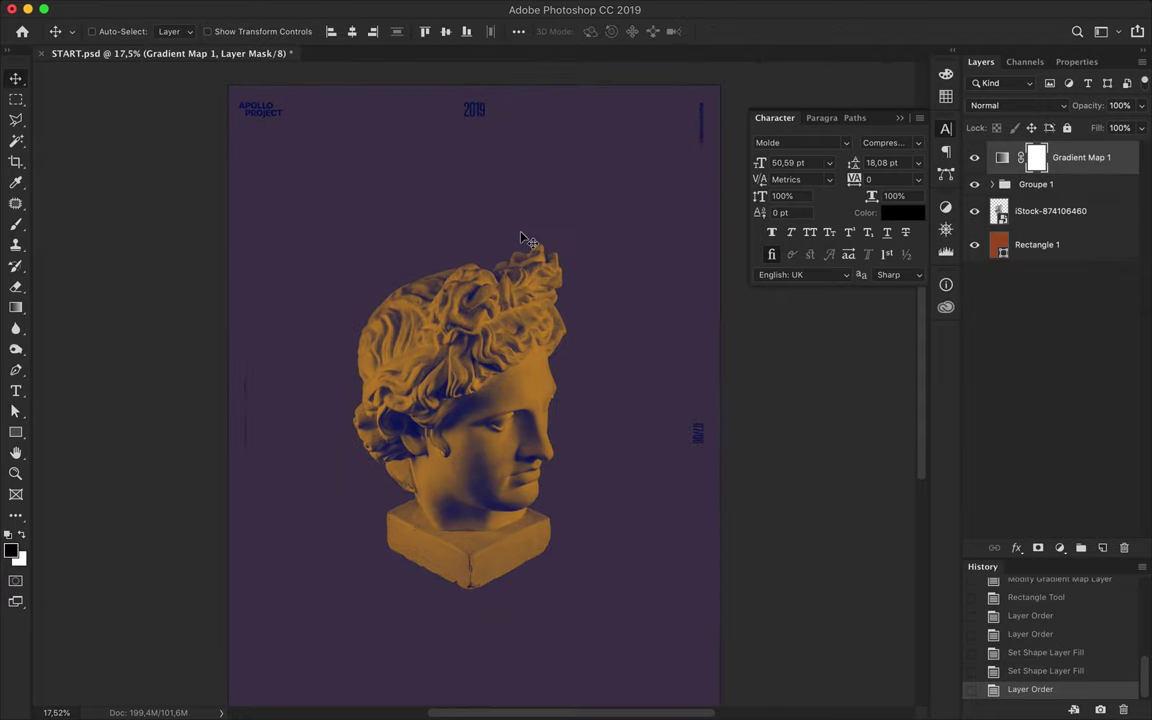
# Add the text APOLLO on the poster as the top layer.
pyautogui.press('t')
pyautogui.click(356, 212)
pyautogui.write('APOLLO')
pyautogui.moveTo(1050, 170); pyautogui.dragTo(1054, 225)
pyautogui.hotkey('ctrl', 'shift', ']')
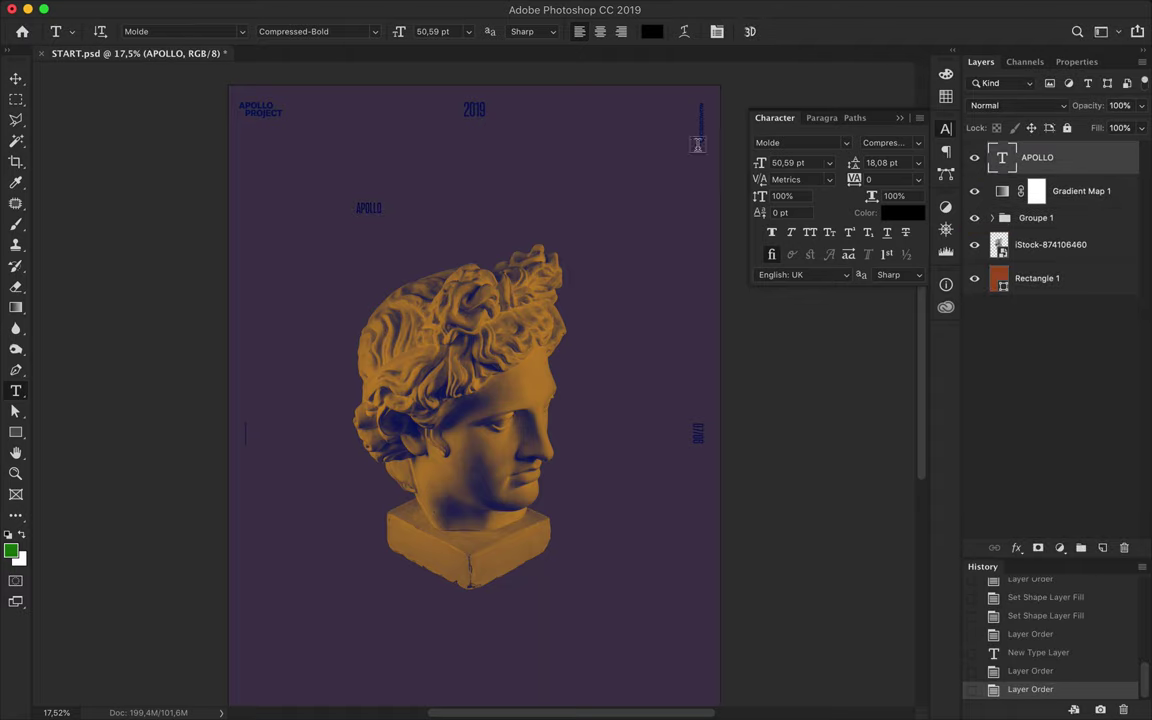
pyautogui.click(651, 31)
# Move APOLLO lower right and enlarge it with Free Transform.
pyautogui.press('Return')
pyautogui.press('v')
pyautogui.moveTo(406, 232); pyautogui.dragTo(612, 365)
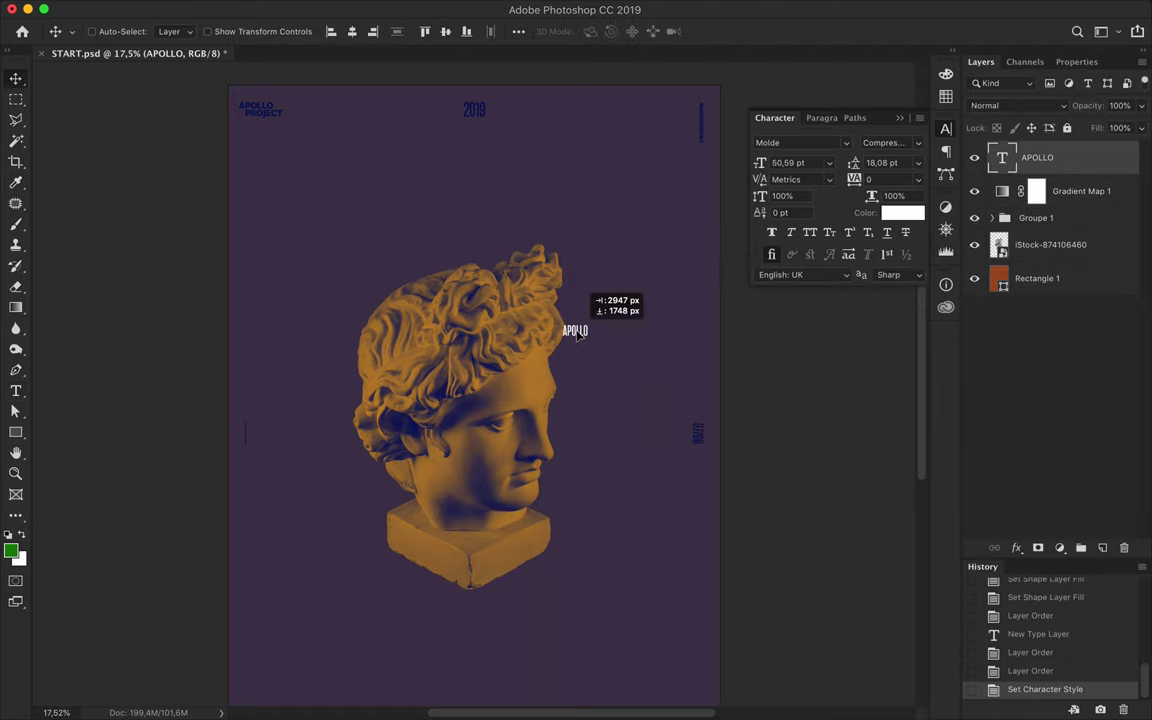
pyautogui.hotkey('ctrl', 't')
pyautogui.moveTo(575, 318); pyautogui.dragTo(535, 256)
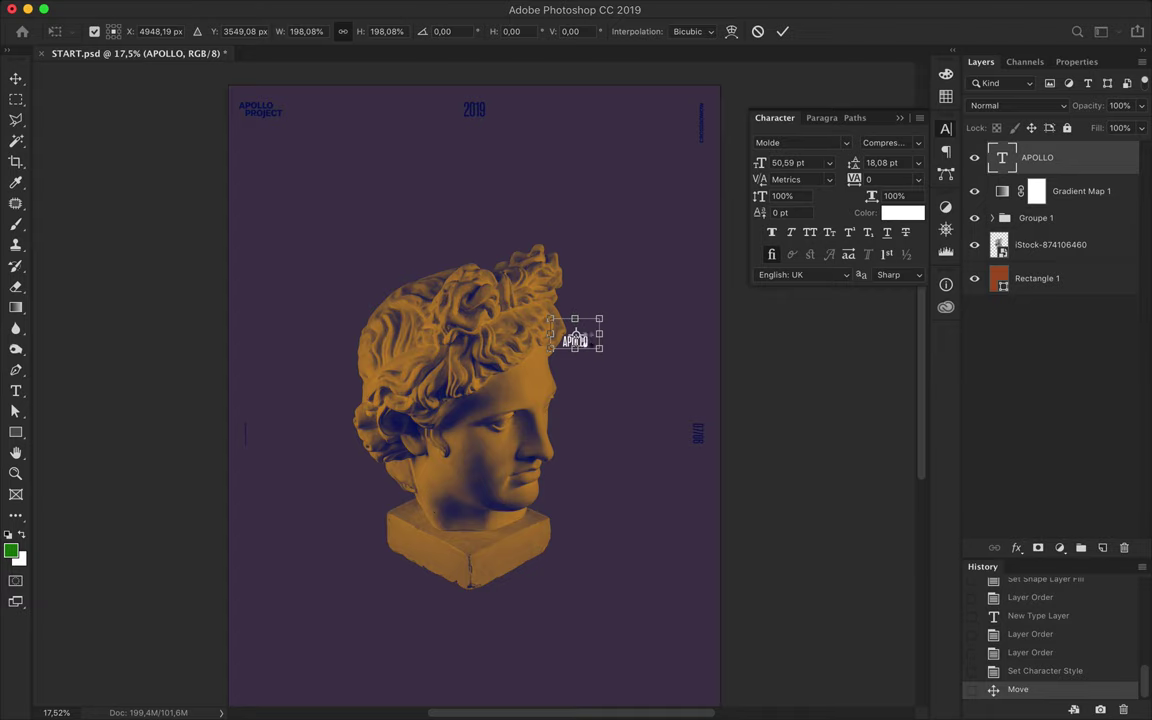
pyautogui.press('Return')
# Set APOLLO to Molde Regular, tracking 200, size 60,21 pt.
pyautogui.press('t')
pyautogui.click(352, 33)
pyautogui.scroll(-3, 337, 305)
pyautogui.scroll(-5, 337, 305)
pyautogui.click(326, 289)
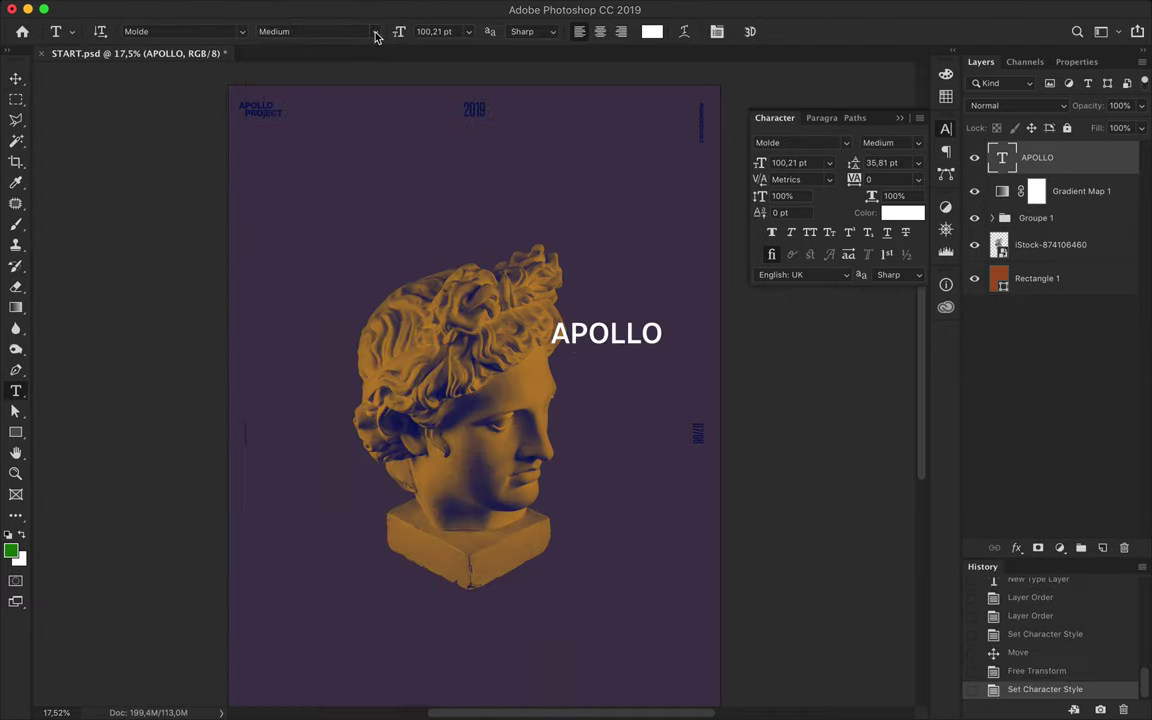
pyautogui.click(378, 33)
pyautogui.scroll(5, 360, 80)
pyautogui.click(352, 103)
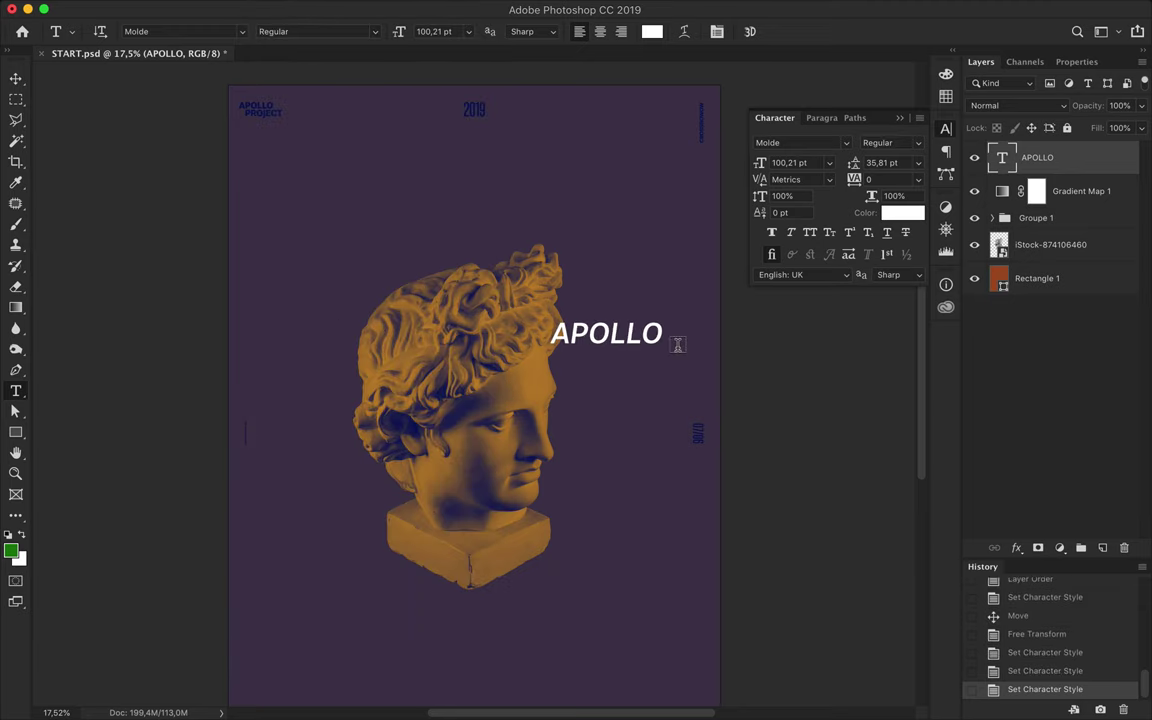
pyautogui.click(875, 179)
pyautogui.write('200')
pyautogui.press('Return')
pyautogui.click(815, 162)
pyautogui.hotkey('shift', 'Down')
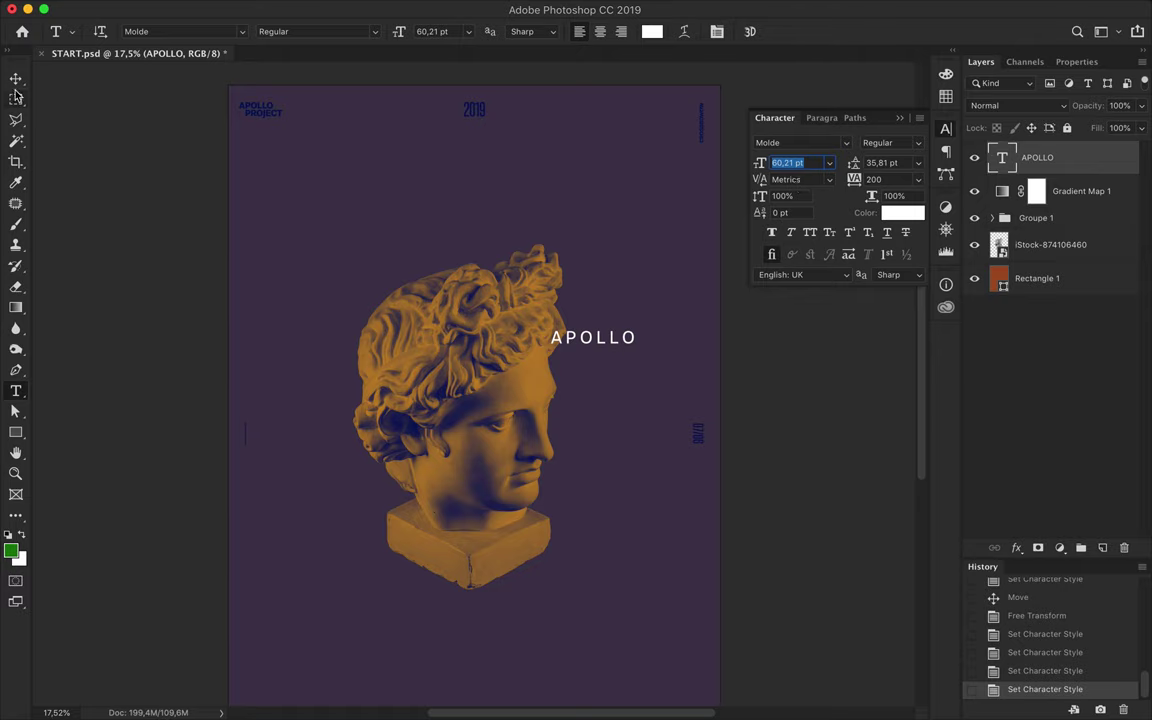
# Move the statue photo down and toward the lower left.
pyautogui.click(15, 78)
pyautogui.scroll(-1, 435, 520)
pyautogui.moveTo(452, 348)
pyautogui.mouseDown()
pyautogui.moveTo(435, 520)
pyautogui.moveTo(430, 506)
pyautogui.mouseUp()
pyautogui.moveTo(596, 298); pyautogui.dragTo(587, 396)
# Add the lines 365° and #187 below APOLLO.
pyautogui.press('t')
pyautogui.press('Return')
pyautogui.click(629, 397)
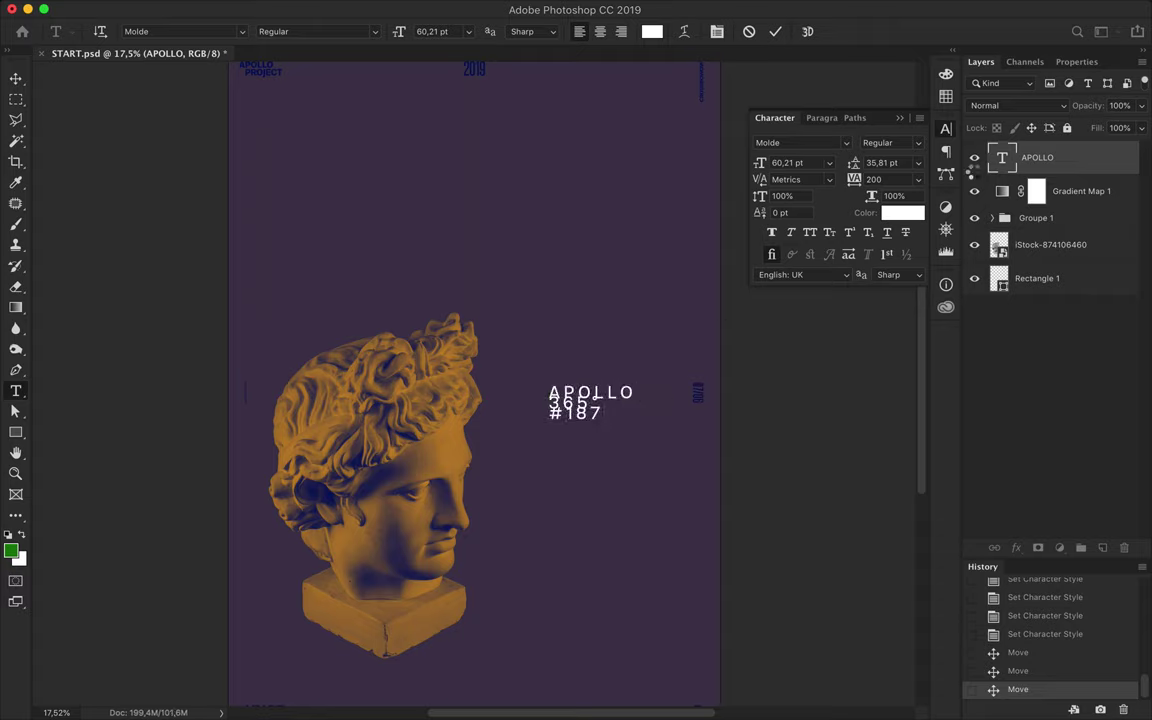
pyautogui.hotkey('ctrl', 'Return')
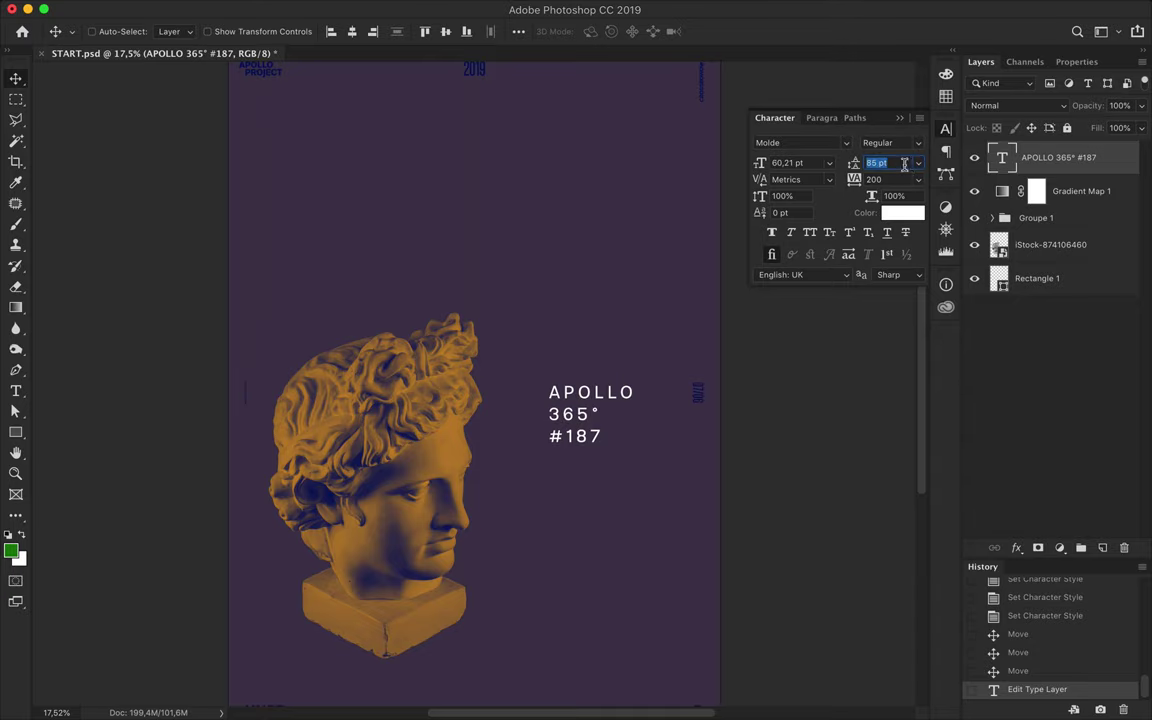
# Zoom out, select Rectangle 1 and add a new layer above it.
pyautogui.hotkey('ctrl', '-')
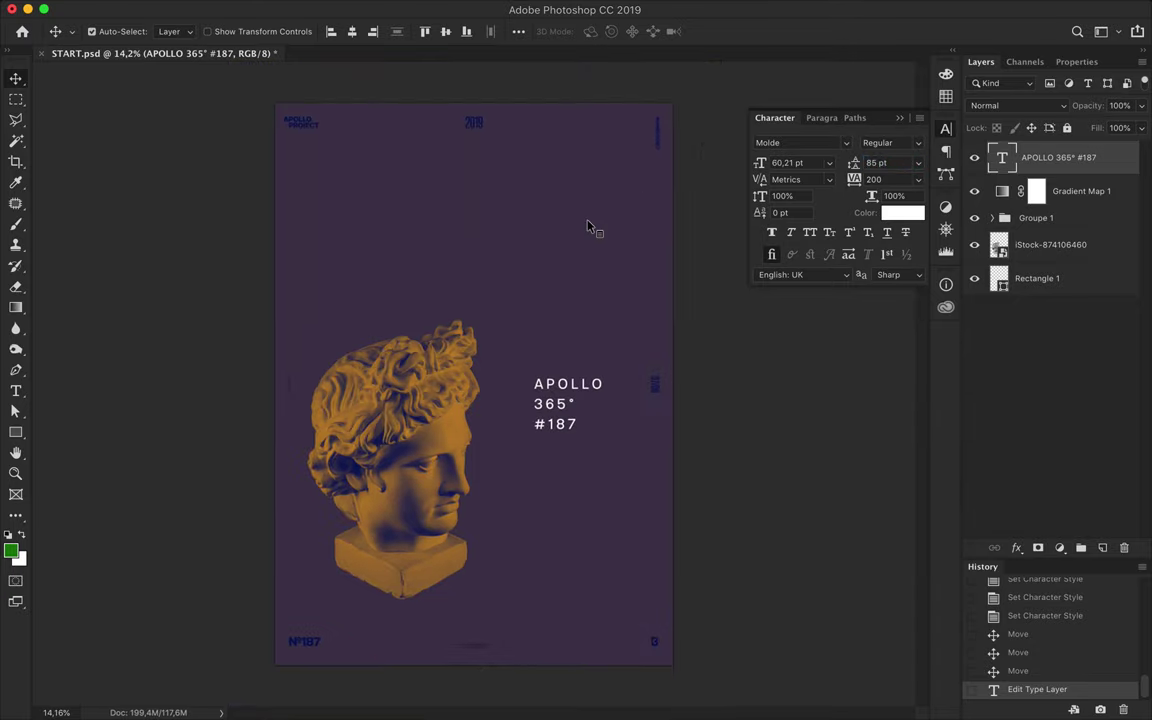
pyautogui.click(368, 199)
pyautogui.click(15, 307)
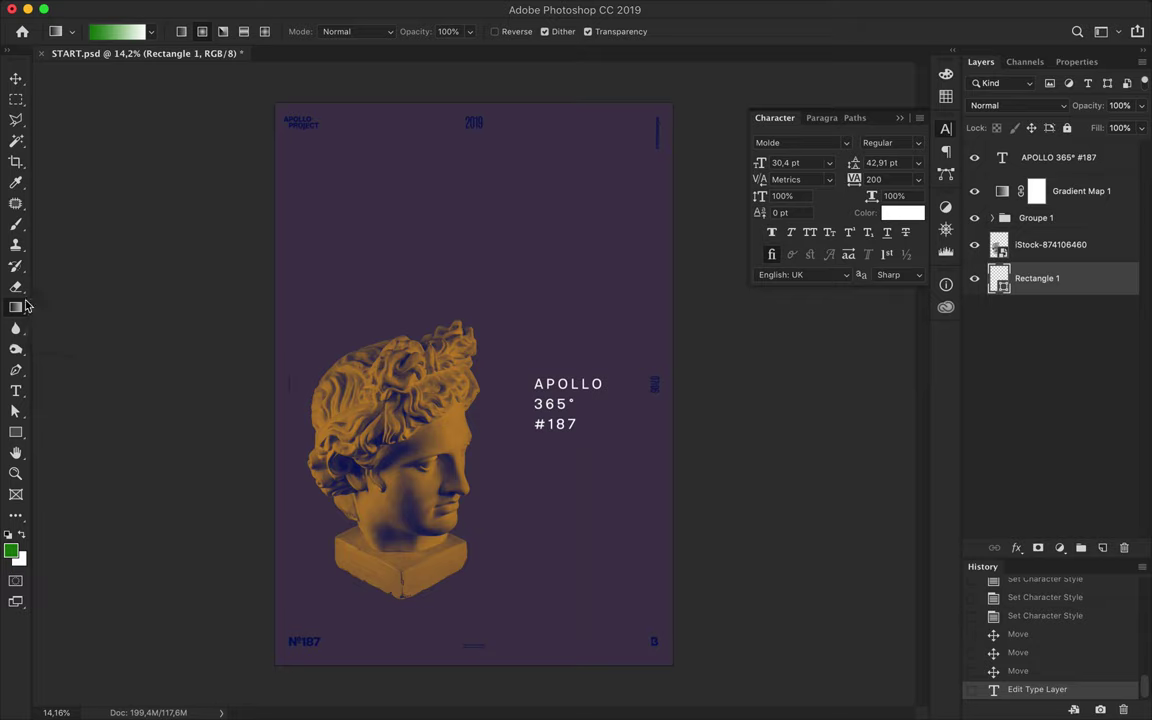
# Draw a full top-to-bottom black-to-white gradient on Layer 1 and blend it with Divide.
pyautogui.hotkey('ctrl', 'shift', 'alt', 'n')
pyautogui.click(150, 31)
pyautogui.moveTo(473, 104)
pyautogui.mouseDown()
pyautogui.moveTo(480, 330)
pyautogui.moveTo(474, 165)
pyautogui.mouseUp()
pyautogui.hotkey('ctrl', 'z')
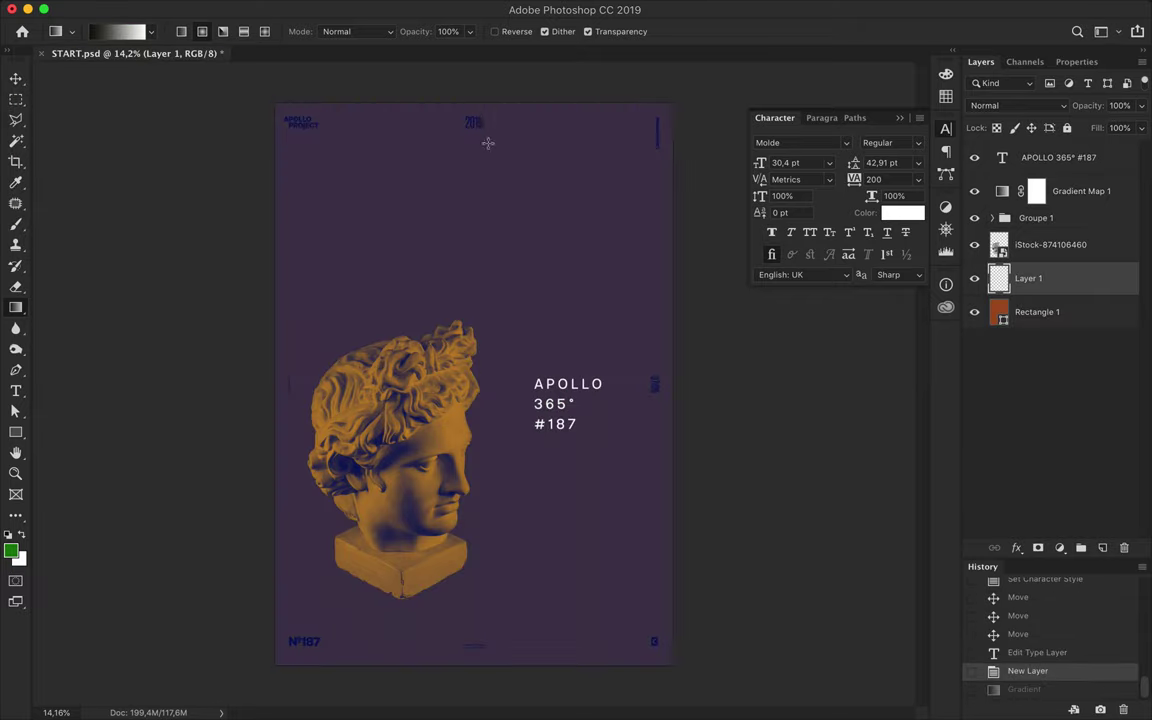
pyautogui.moveTo(473, 104); pyautogui.dragTo(474, 640)
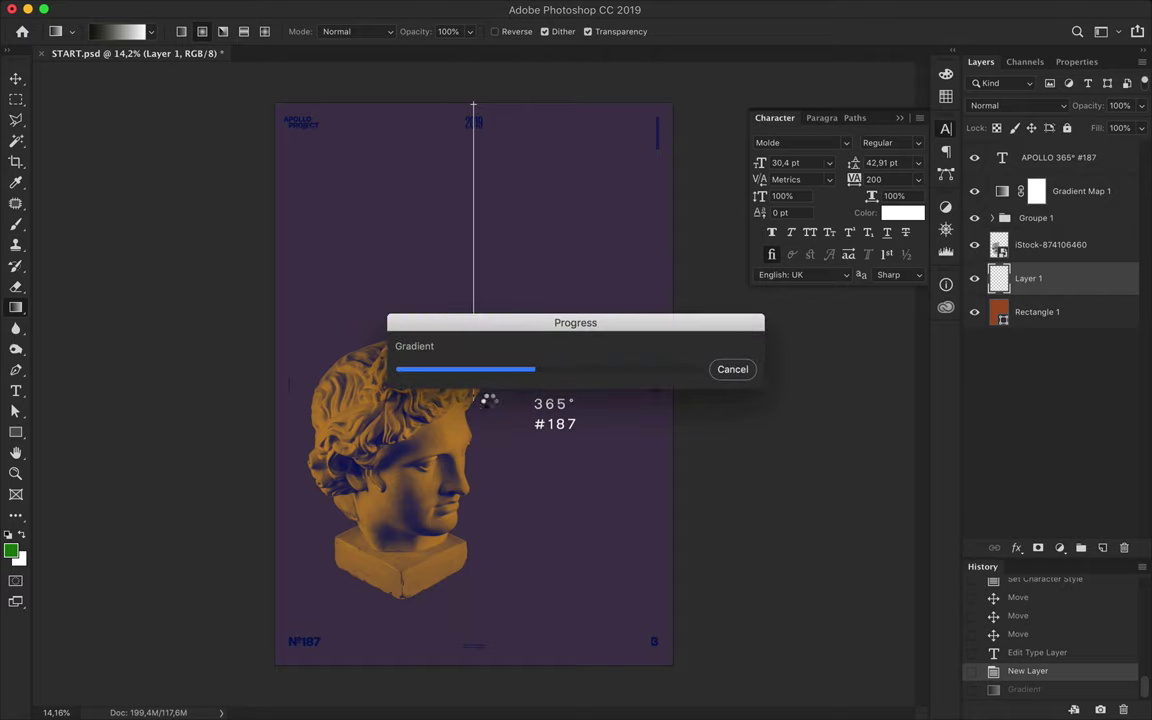
pyautogui.hotkey('ctrl', 'z')
pyautogui.moveTo(473, 104); pyautogui.dragTo(473, 660)
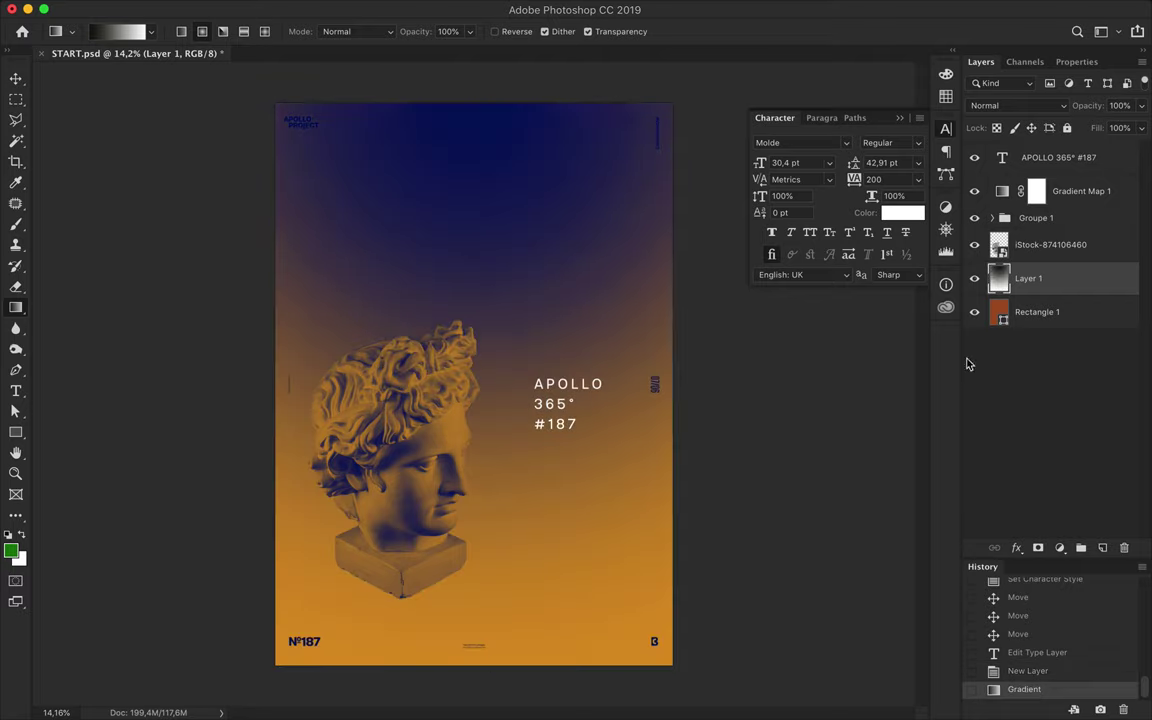
pyautogui.click(1010, 105)
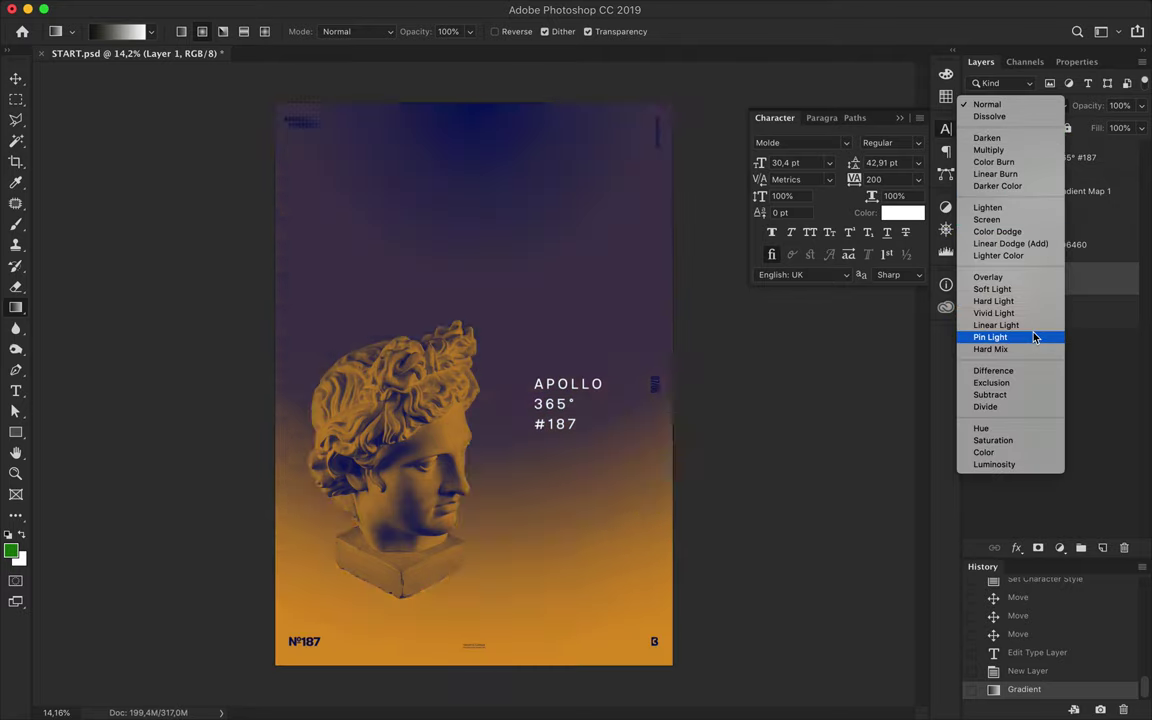
pyautogui.click(1024, 407)
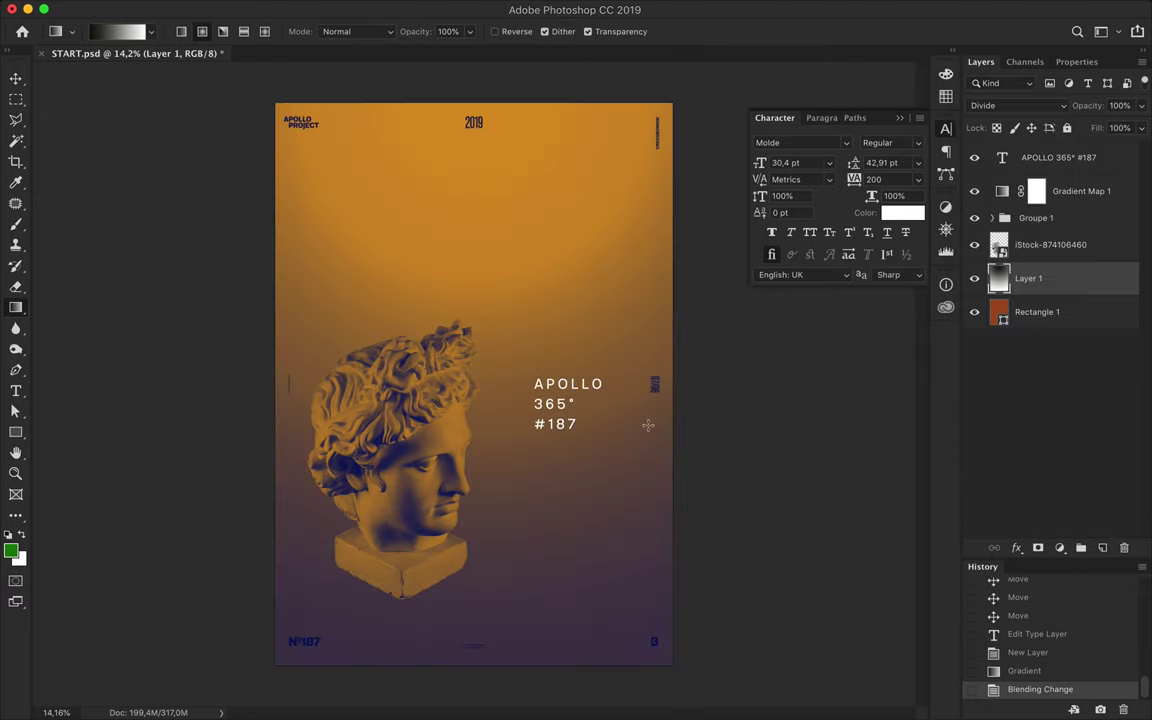
# Move the APOLLO text block lower and add a new empty layer for a gradient.
pyautogui.press('v')
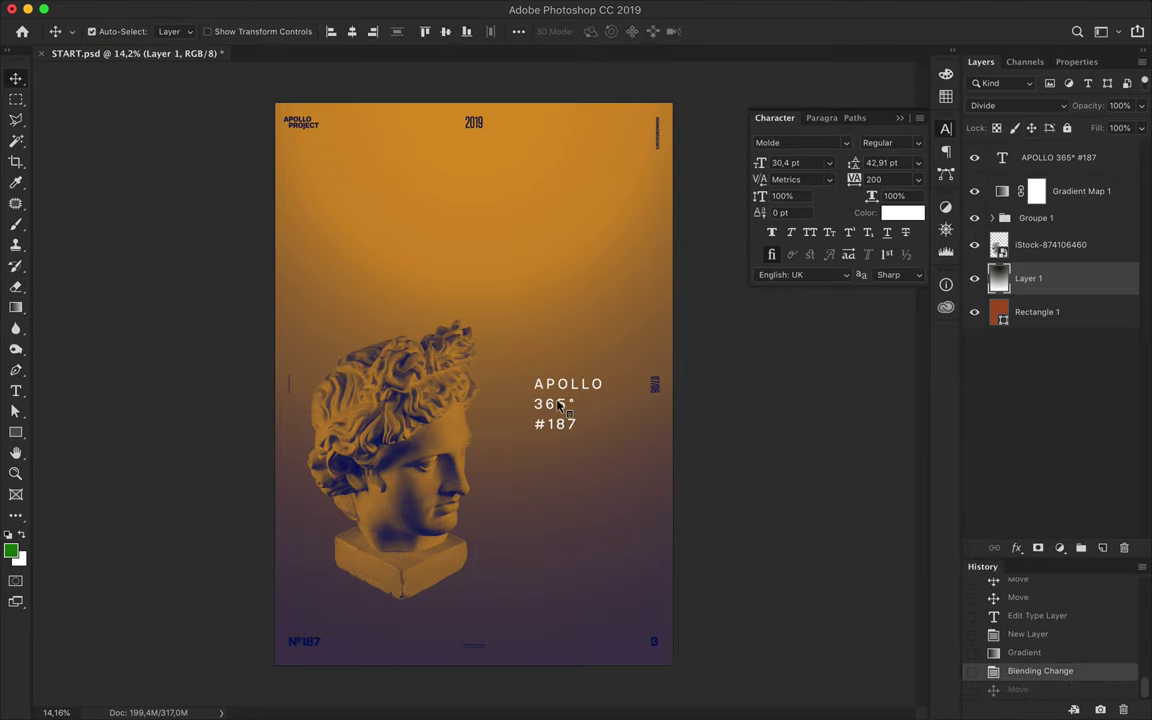
pyautogui.moveTo(563, 409); pyautogui.dragTo(563, 482)
pyautogui.press('g')
pyautogui.click(146, 32)
pyautogui.click(489, 300)
pyautogui.press('Return')
pyautogui.click(1103, 548)
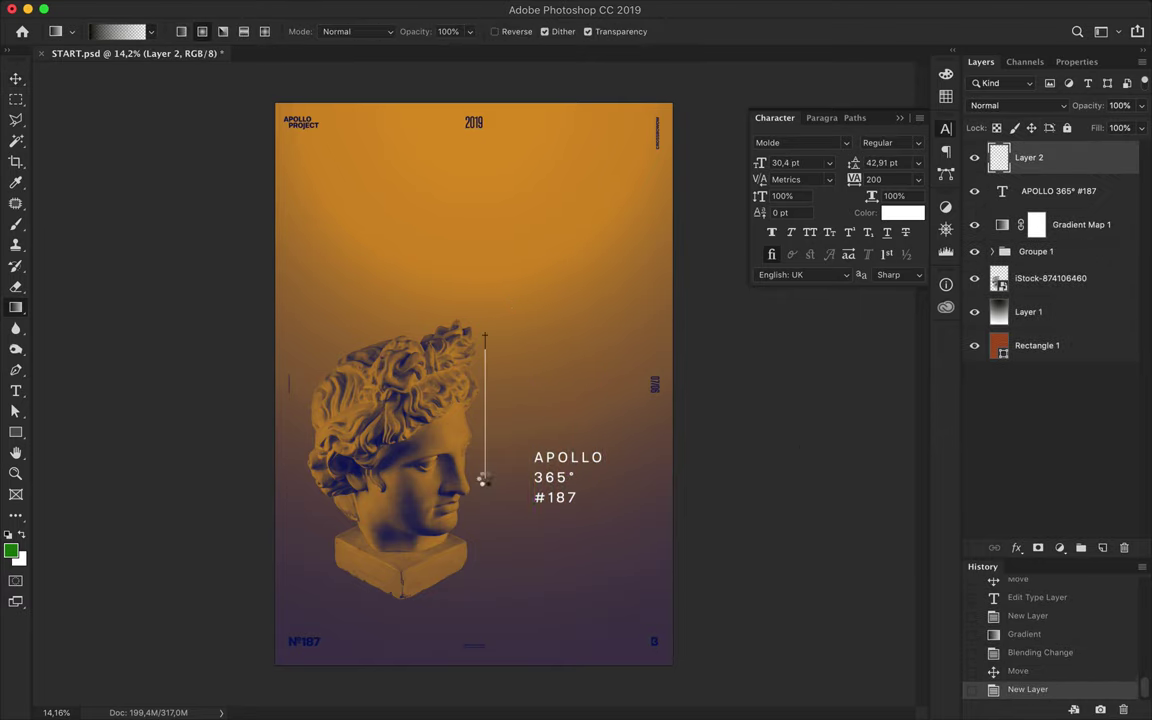
# Try a dark radial gradient blob below the bust, then discard that layer.
pyautogui.moveTo(481, 480); pyautogui.dragTo(482, 479)
pyautogui.moveTo(1075, 157); pyautogui.dragTo(1067, 260)
pyautogui.press('v')
pyautogui.moveTo(438, 337); pyautogui.dragTo(356, 547)
pyautogui.moveTo(1073, 271); pyautogui.dragTo(1070, 282)
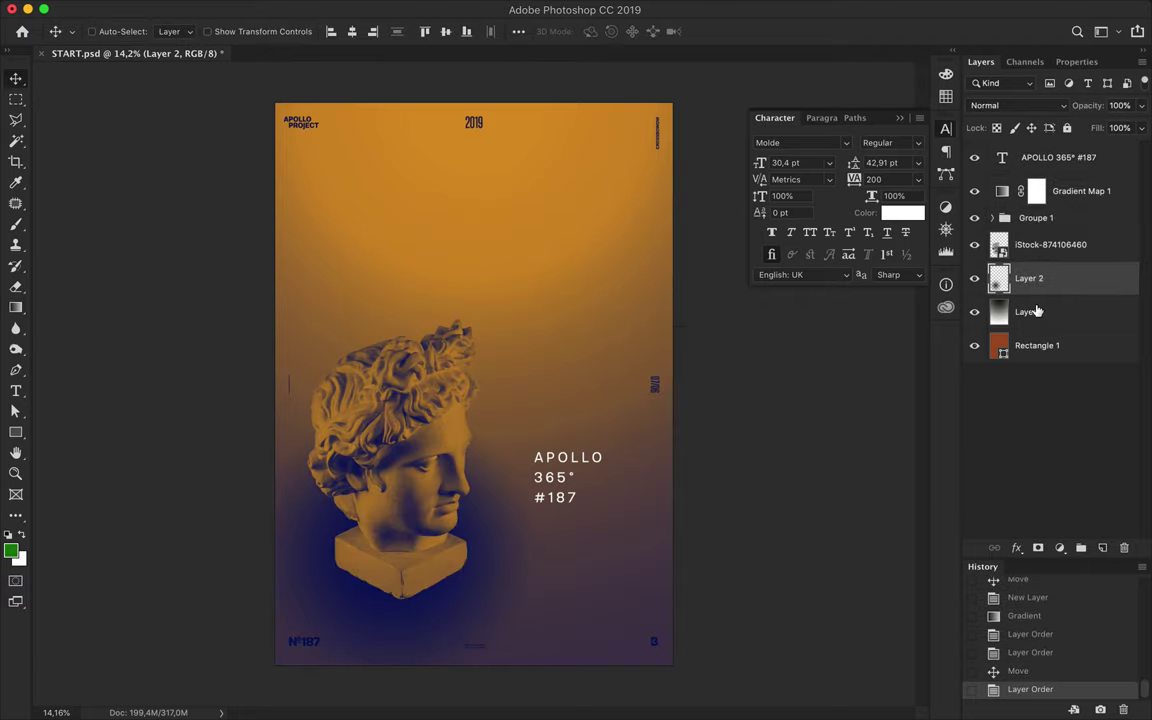
pyautogui.hotkey('ctrl', 't')
pyautogui.moveTo(393, 404); pyautogui.dragTo(393, 487)
pyautogui.press('Return')
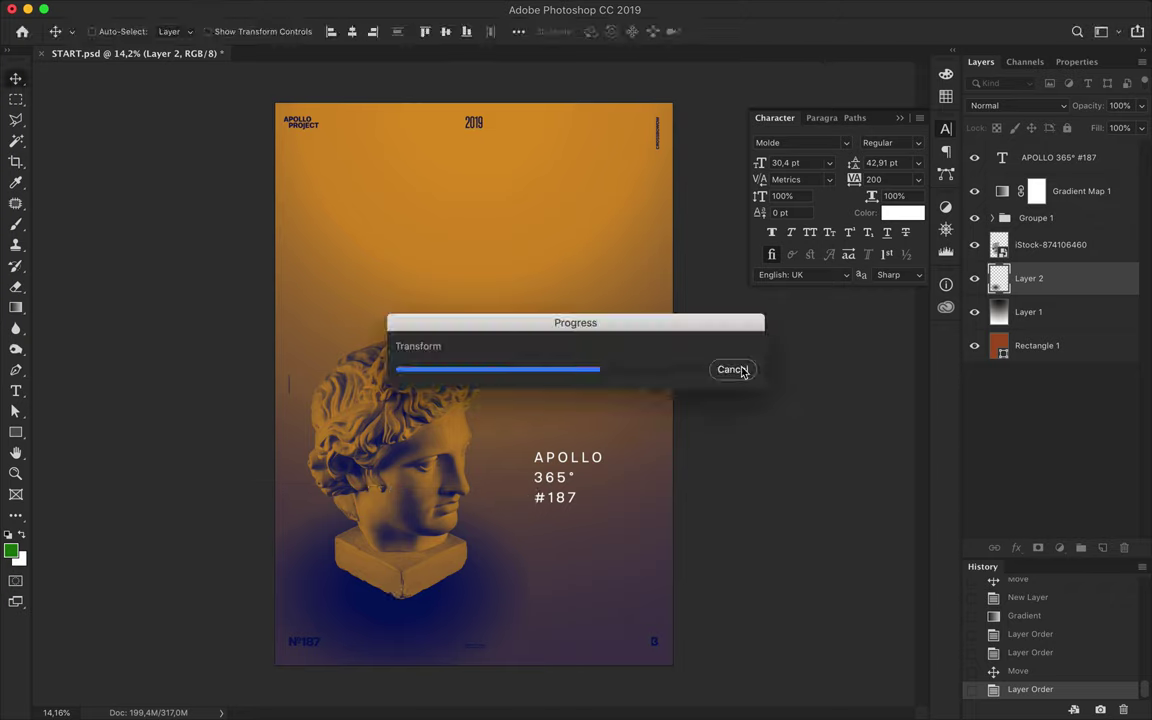
pyautogui.click(733, 370)
pyautogui.press('Delete')
# Add an empty layer above the bust, load the bust's outline selection, and reset colours.
pyautogui.click(1103, 547)
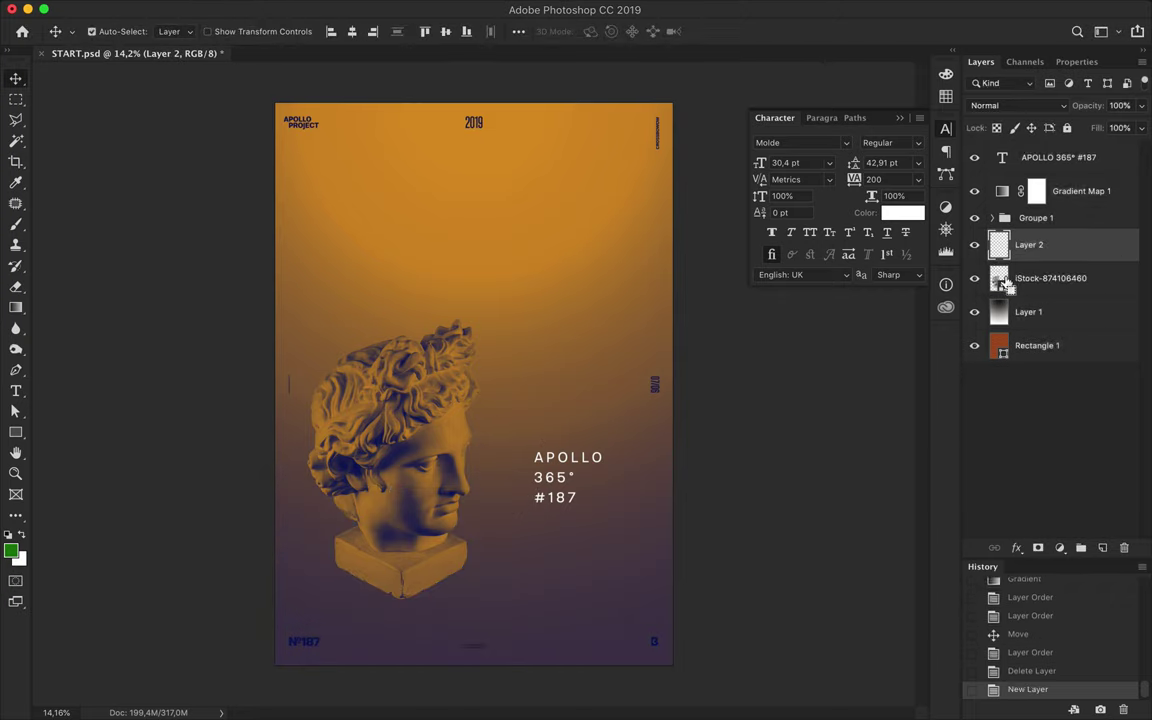
pyautogui.keyDown('ctrl'); pyautogui.click(999, 278); pyautogui.keyUp('ctrl')
pyautogui.press('b')
pyautogui.press('d')
pyautogui.rightClick(169, 237)
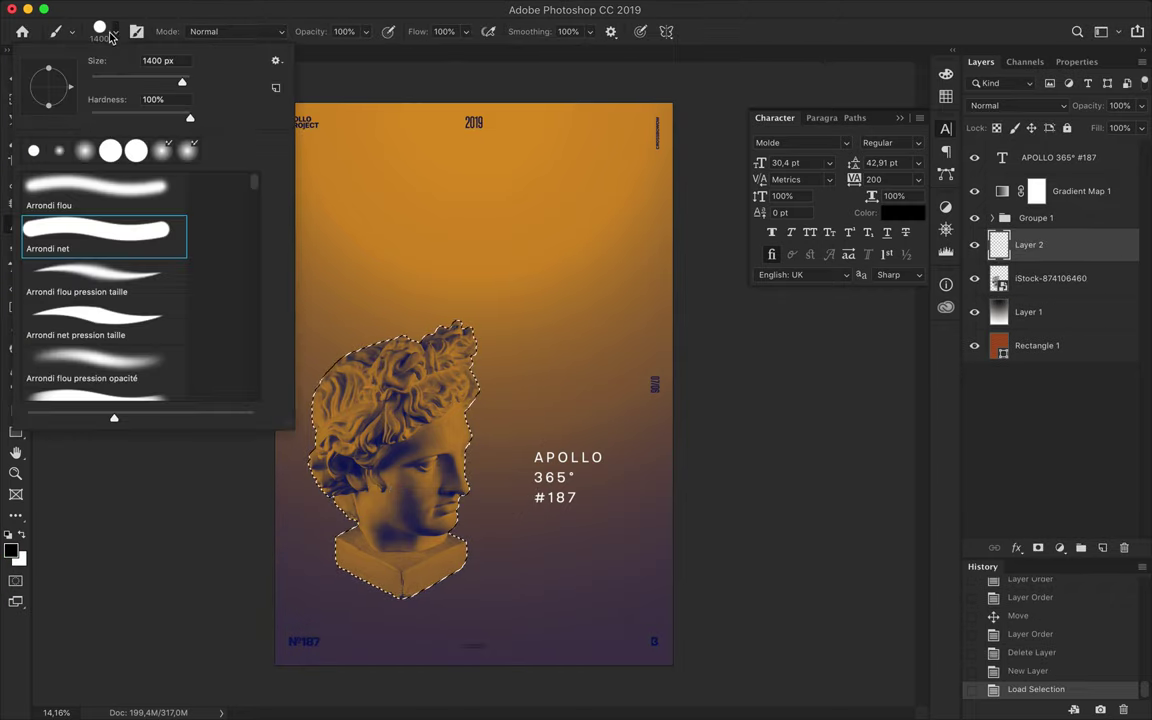
# Paint the bust selection dark navy, move the layer below the bust, and deselect.
pyautogui.moveTo(437, 424); pyautogui.dragTo(403, 393)
pyautogui.click(403, 393)
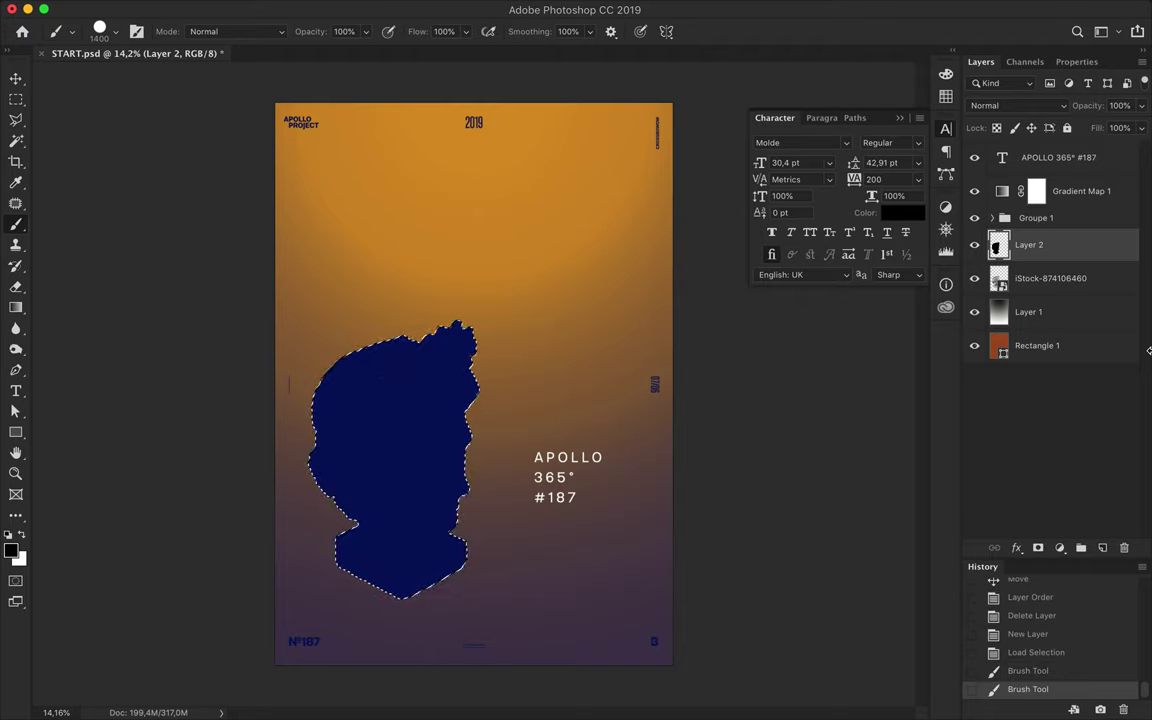
pyautogui.moveTo(1029, 244); pyautogui.dragTo(1029, 295)
pyautogui.hotkey('ctrl', 'd')
# Flip, skew and widen the navy silhouette toward the lower left as a shadow.
pyautogui.hotkey('ctrl', 't')
pyautogui.moveTo(393, 318); pyautogui.dragTo(395, 538)
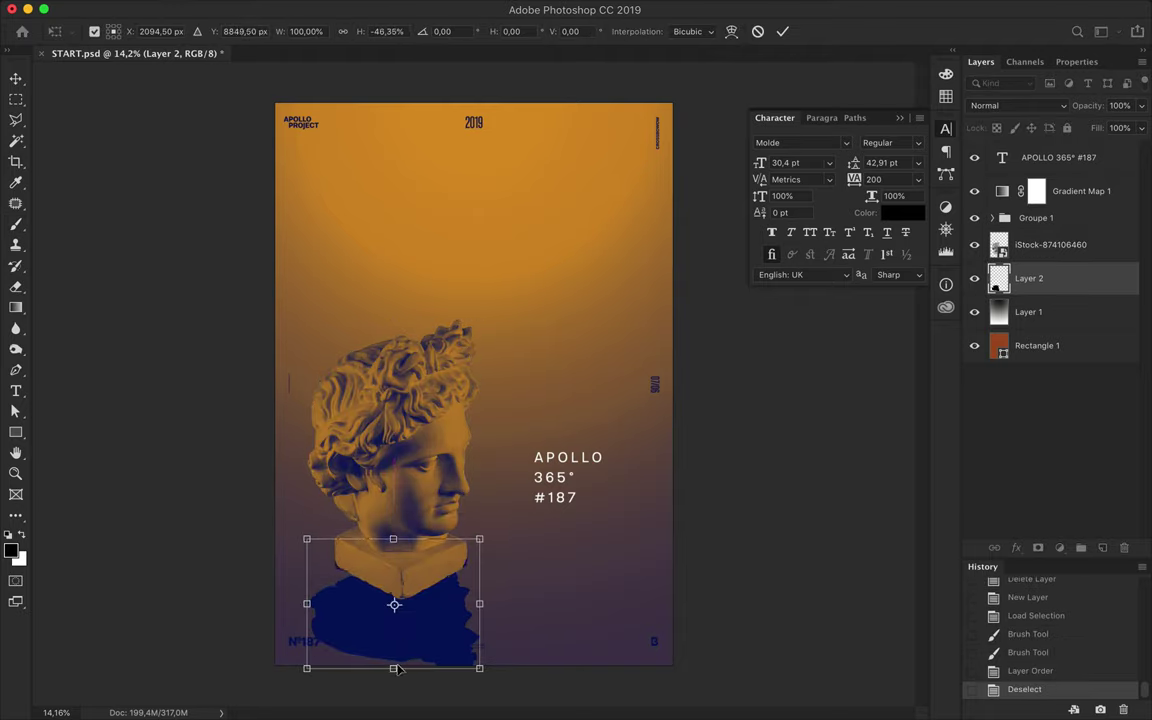
pyautogui.moveTo(393, 668); pyautogui.dragTo(241, 643)
pyautogui.moveTo(479, 540); pyautogui.dragTo(510, 560)
pyautogui.moveTo(160, 643); pyautogui.dragTo(84, 643)
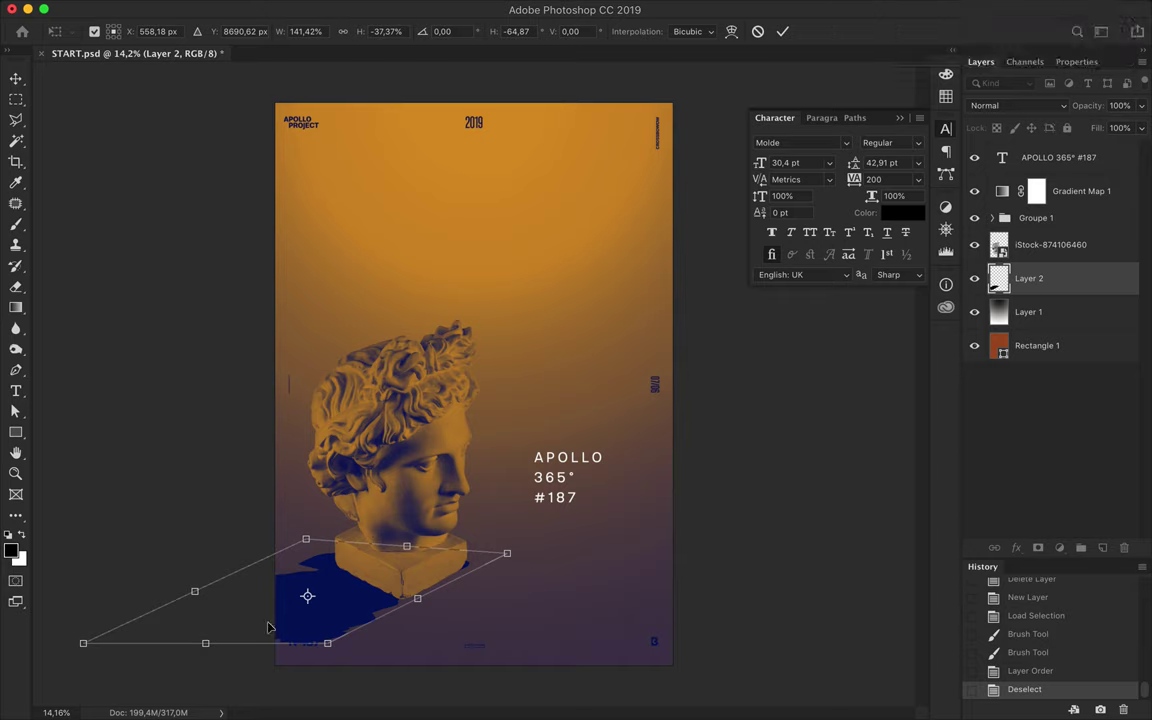
pyautogui.press('Return')
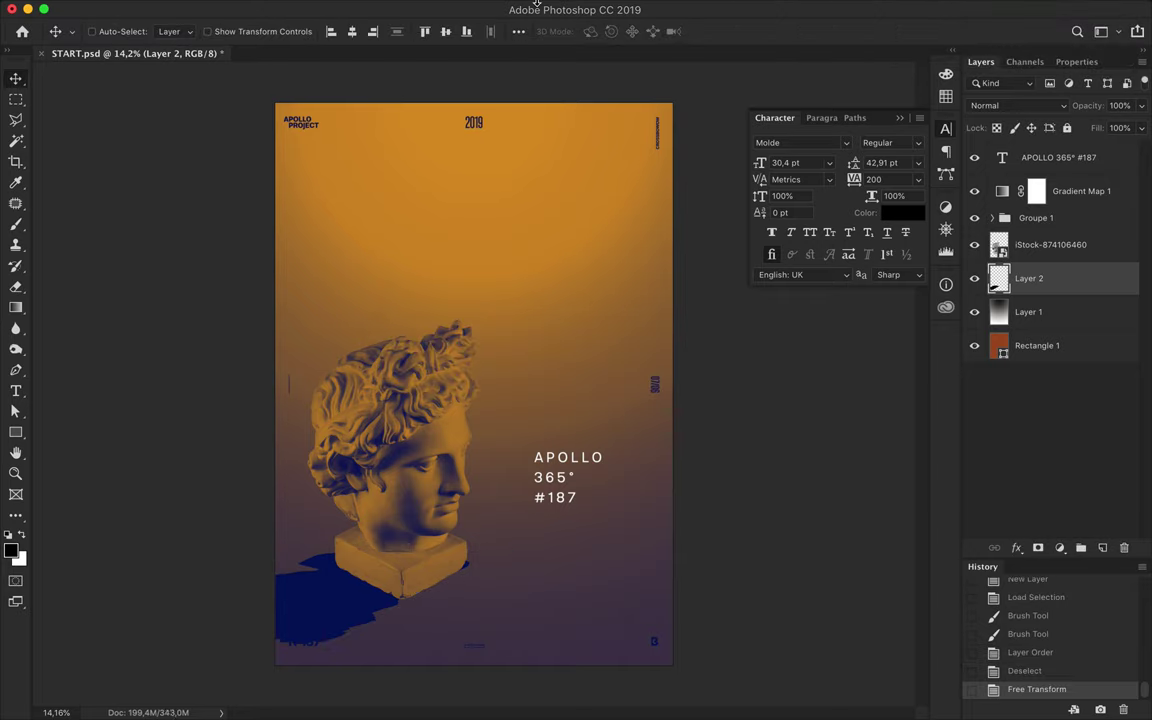
pyautogui.click(391, 10)
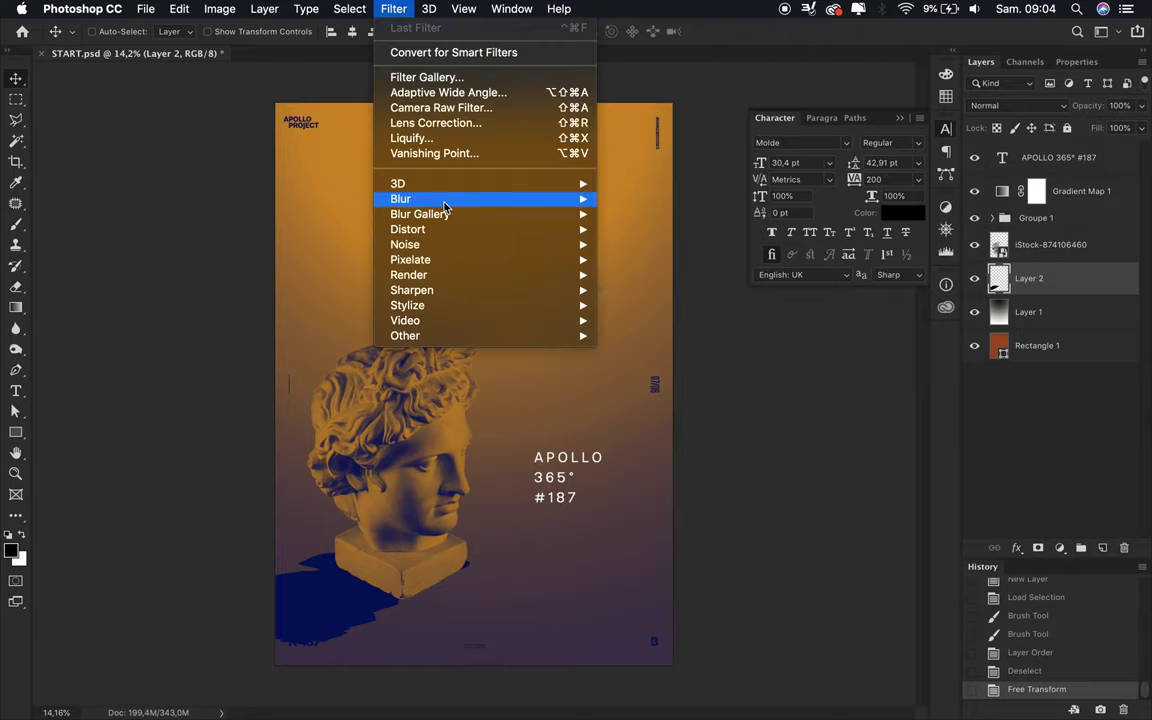
# Gaussian-blur the shadow and set it to Overlay with 49% fill.
pyautogui.click(694, 260)
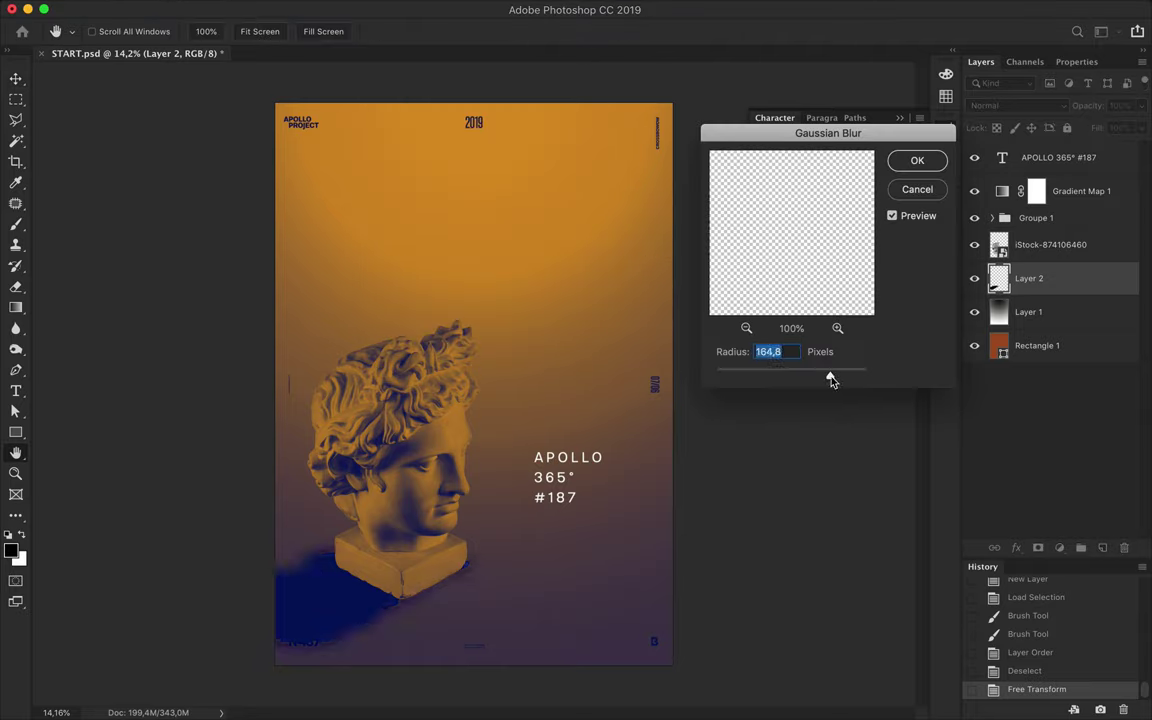
pyautogui.click(921, 160)
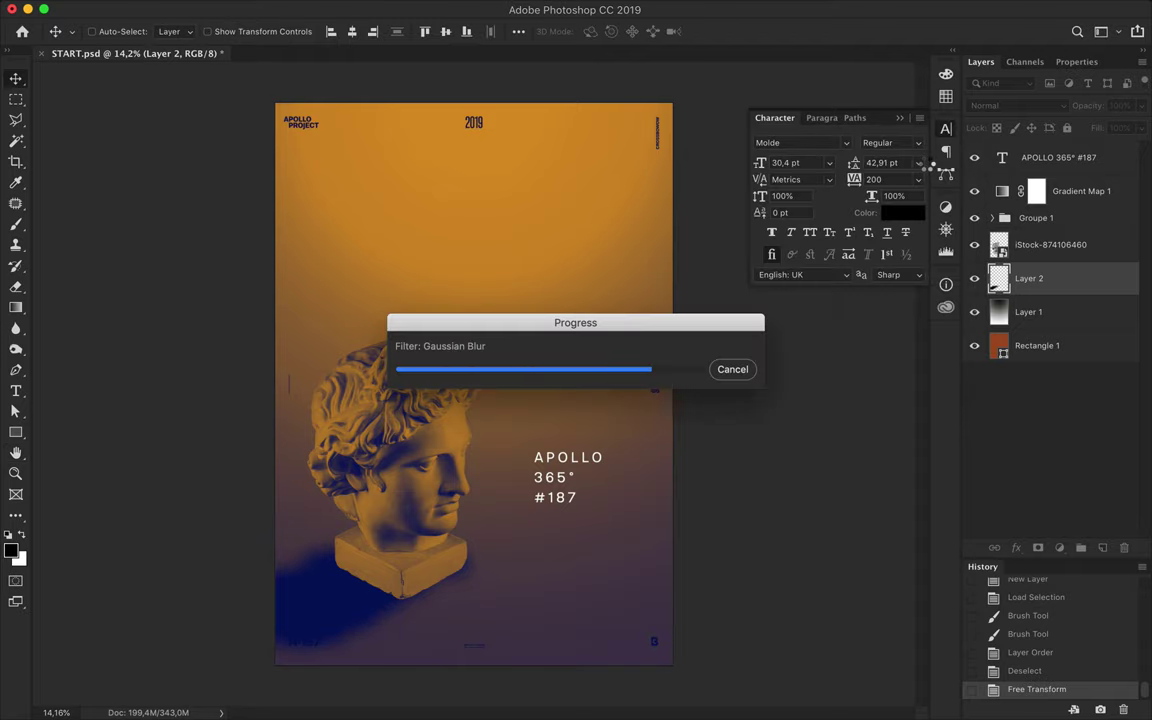
pyautogui.click(1010, 105)
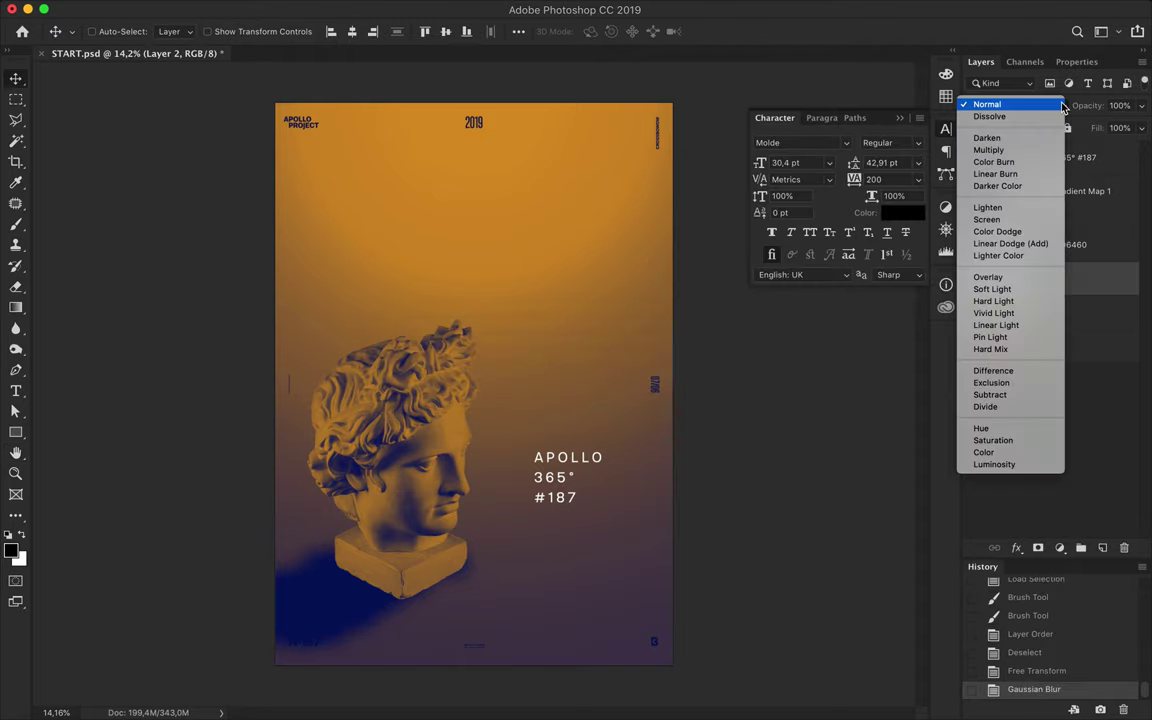
pyautogui.click(1007, 279)
pyautogui.hotkey('shift', '4')
pyautogui.hotkey('shift', '9')
# Warp the shadow into a curved shape.
pyautogui.hotkey('ctrl', 't')
pyautogui.rightClick(369, 491)
pyautogui.click(396, 591)
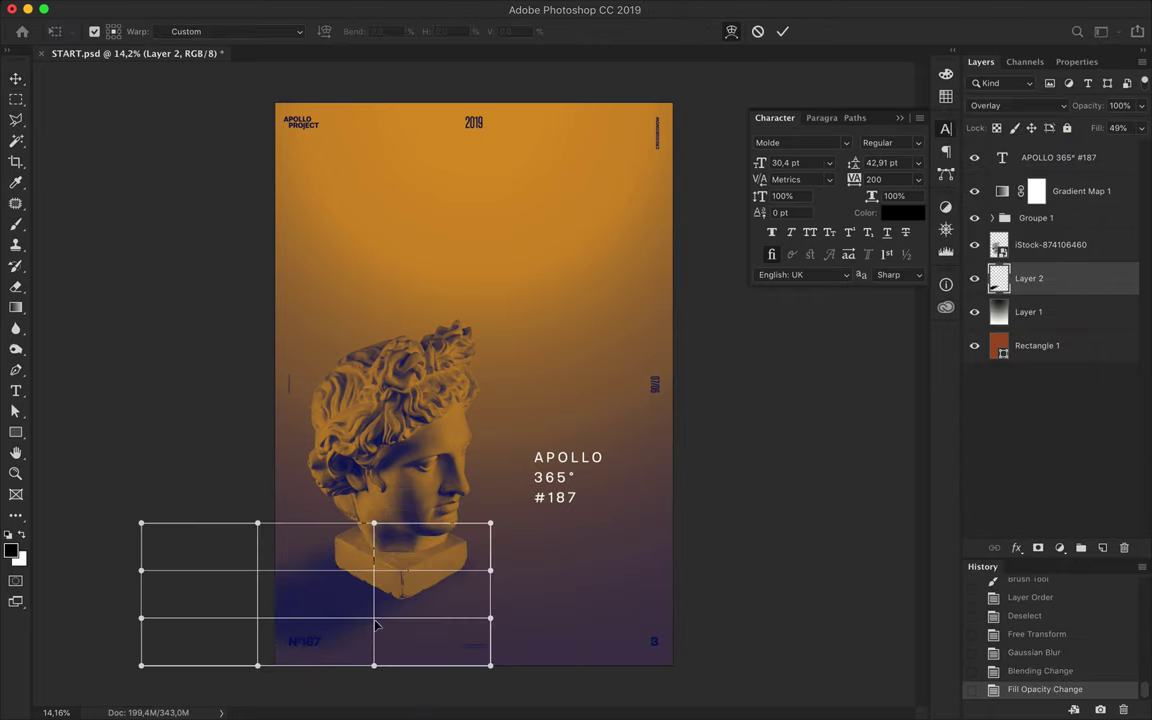
pyautogui.moveTo(376, 625); pyautogui.dragTo(272, 586)
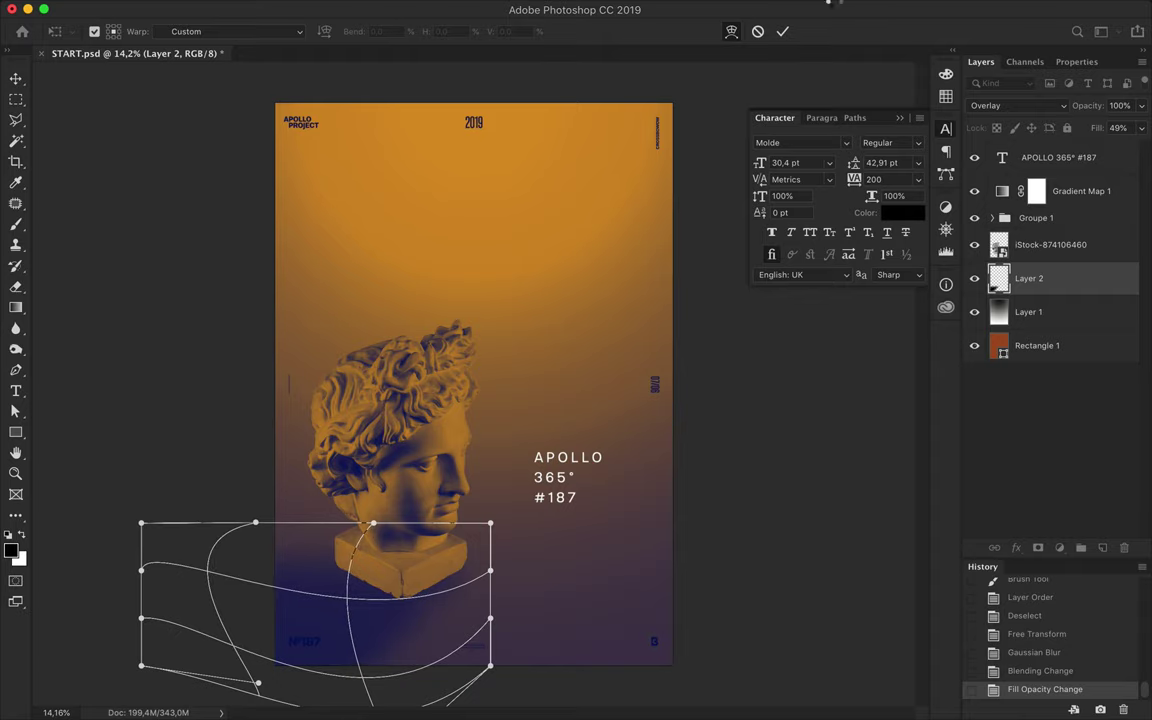
pyautogui.press('Return')
# Move the bust and its shadow up and left, and scale them larger.
pyautogui.hotkey('shift', 'alt', '[')
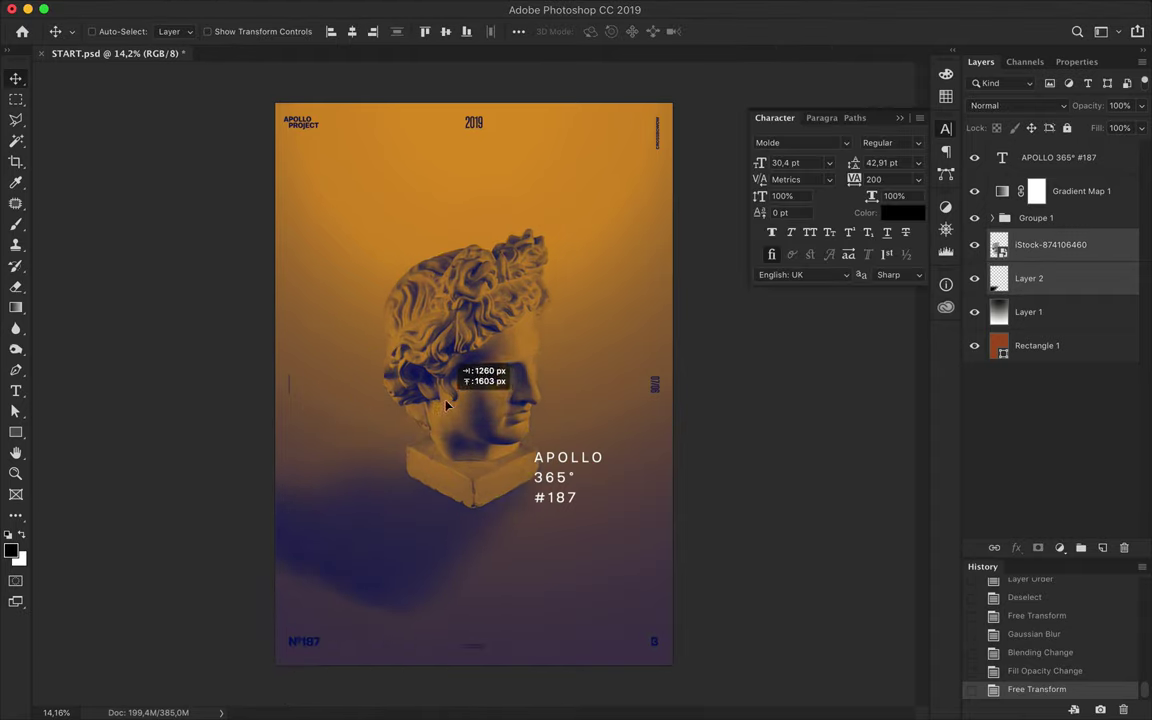
pyautogui.moveTo(553, 507); pyautogui.dragTo(528, 430)
pyautogui.hotkey('ctrl', 't')
pyautogui.moveTo(466, 241); pyautogui.dragTo(496, 218)
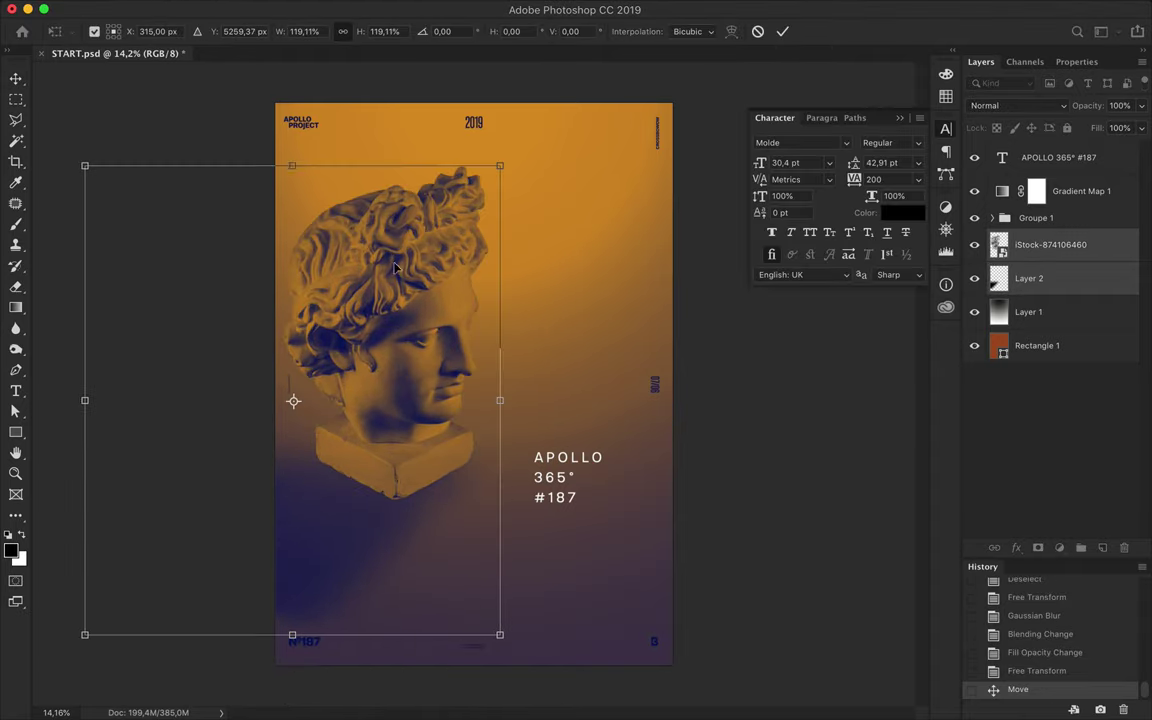
pyautogui.press('Return')
pyautogui.doubleClick(541, 457)
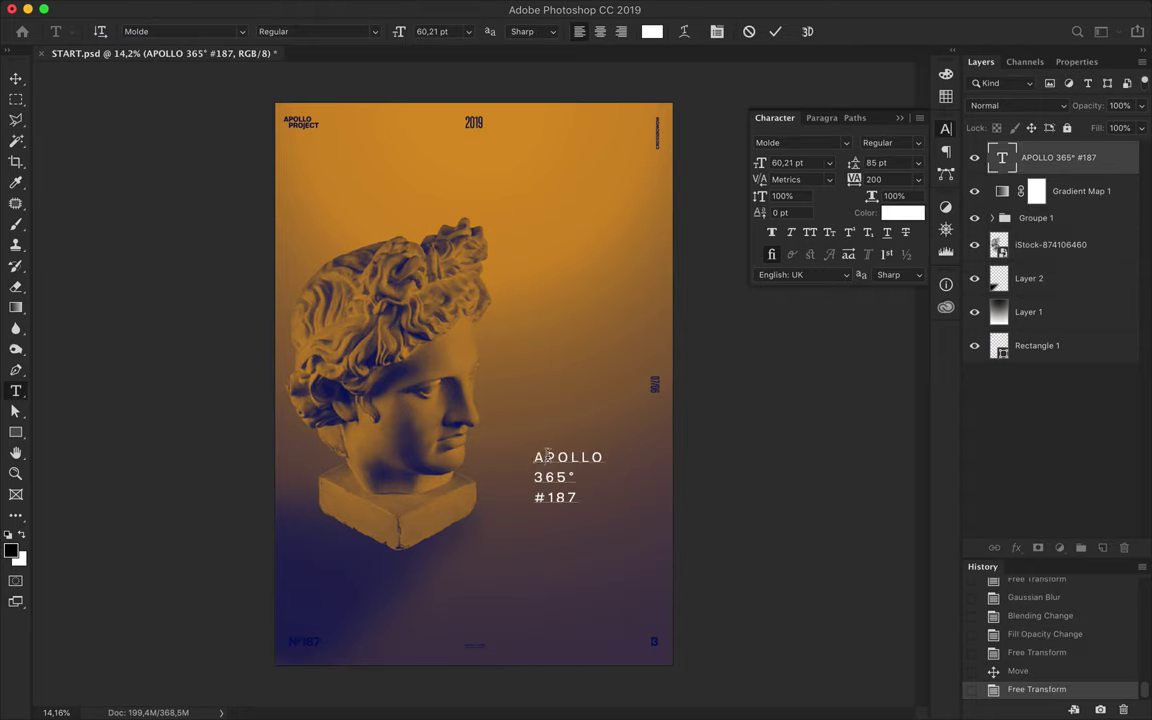
# Create a large bold letter A near the top left of the poster.
pyautogui.hotkey('ctrl', 'Return')
pyautogui.click(470, 182)
pyautogui.write('A')
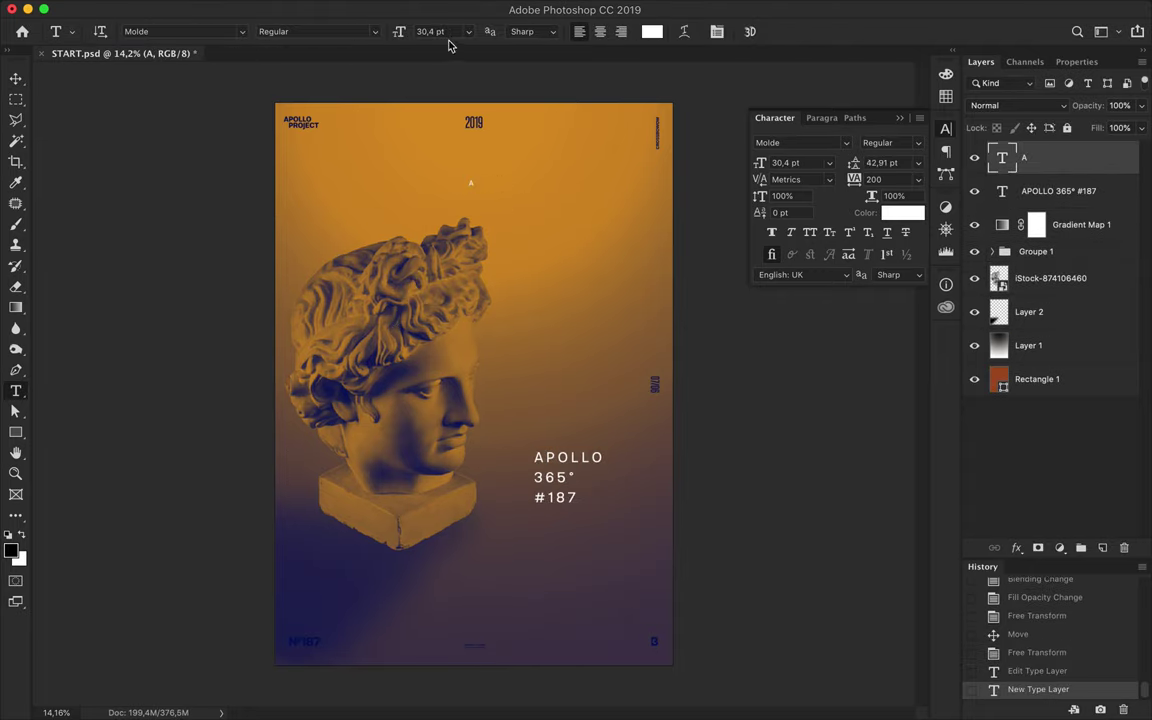
pyautogui.write('20')
pyautogui.press('Return')
pyautogui.click(309, 33)
pyautogui.press('Down')
pyautogui.press('Down')
pyautogui.press('Down')
pyautogui.press('Down')
pyautogui.press('Down')
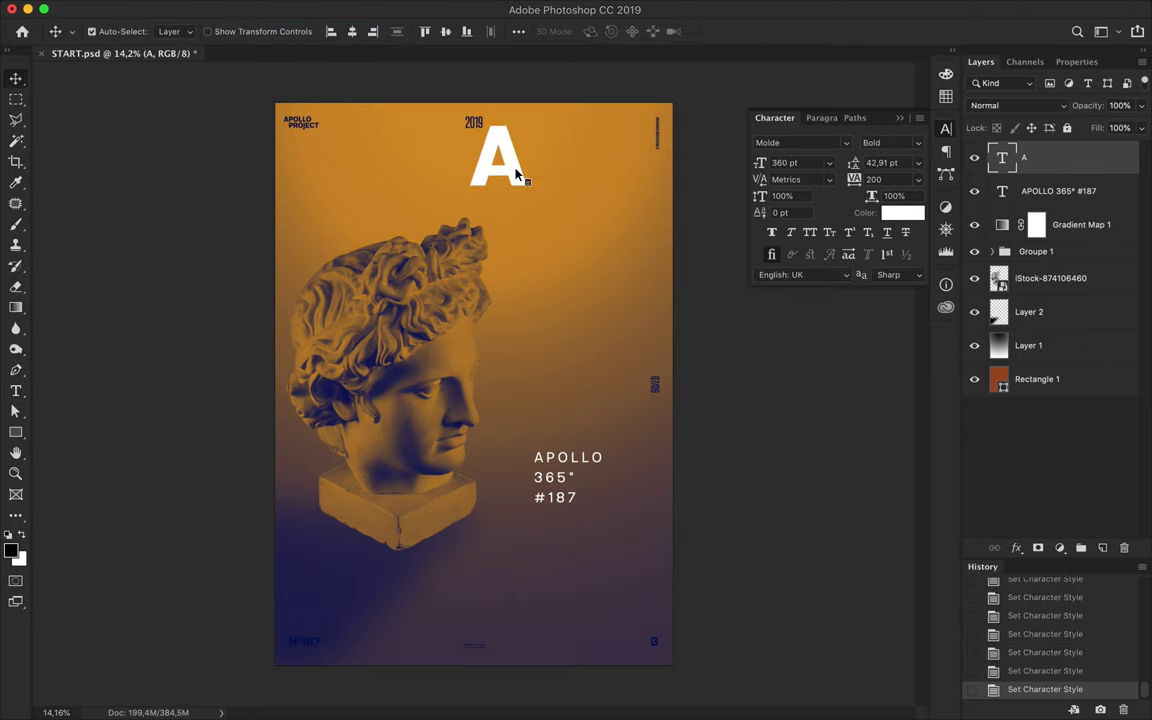
pyautogui.moveTo(514, 175); pyautogui.dragTo(408, 211)
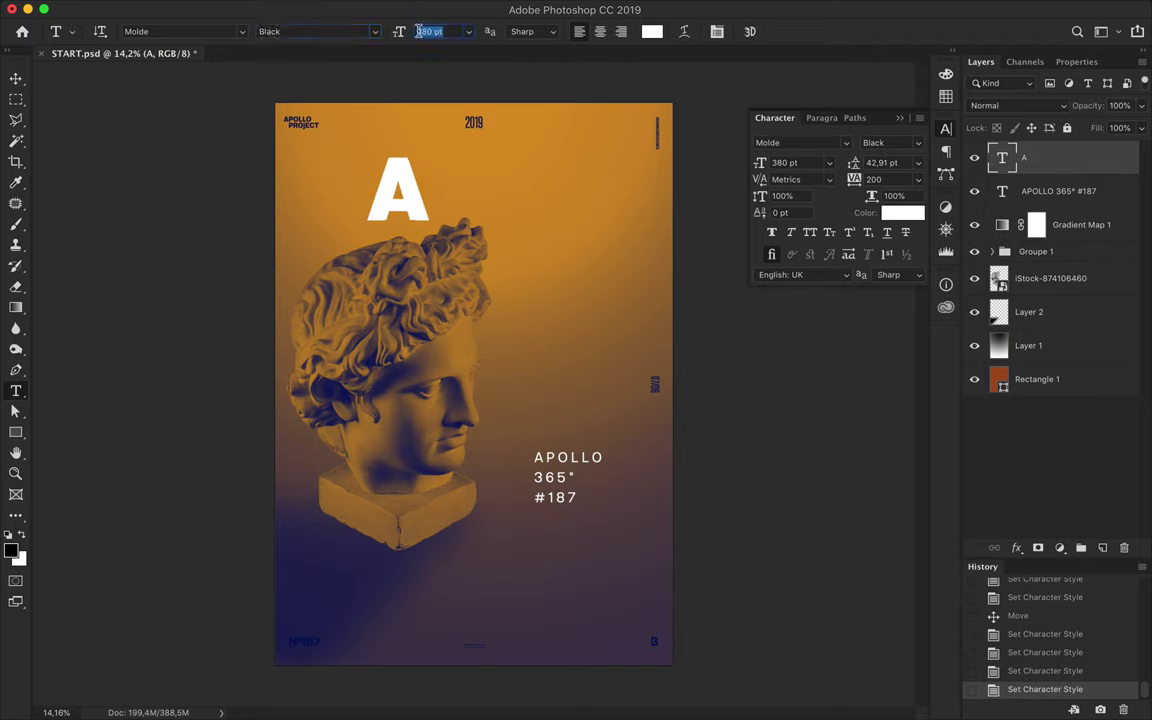
# Duplicate the A and retype it as PO with tracking 100, placed lower right.
pyautogui.moveTo(404, 193); pyautogui.dragTo(534, 248)
pyautogui.doubleClick(540, 262)
pyautogui.write('P')
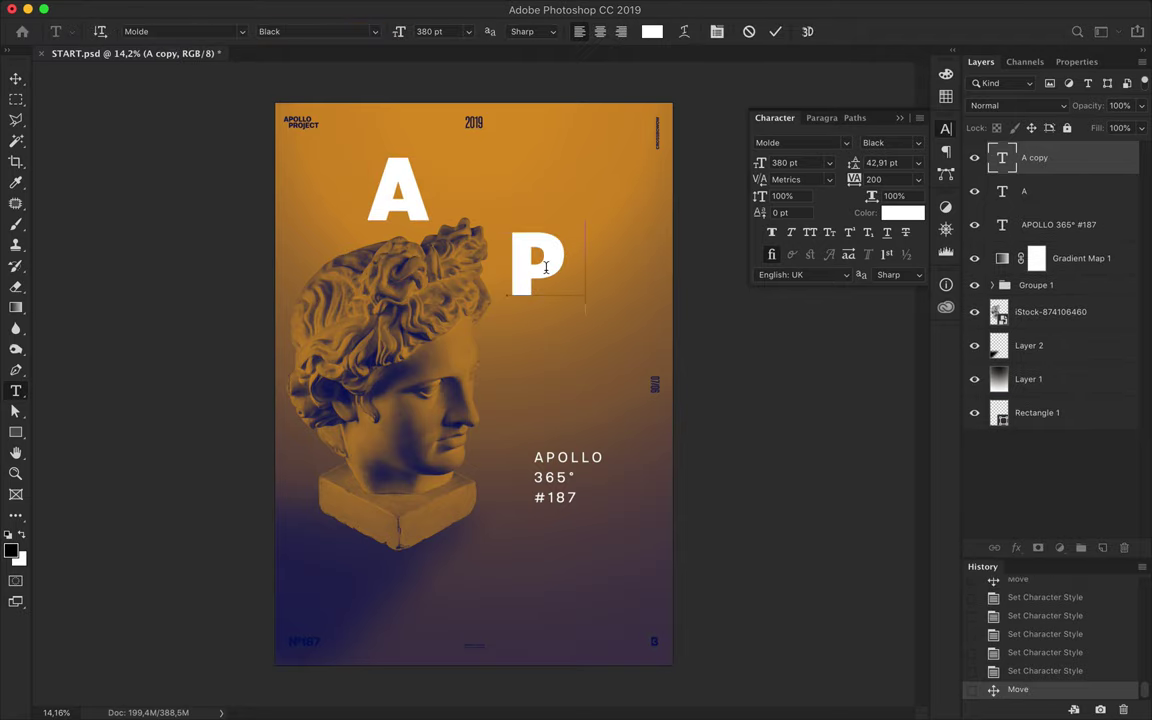
pyautogui.write('20')
pyautogui.press('Return')
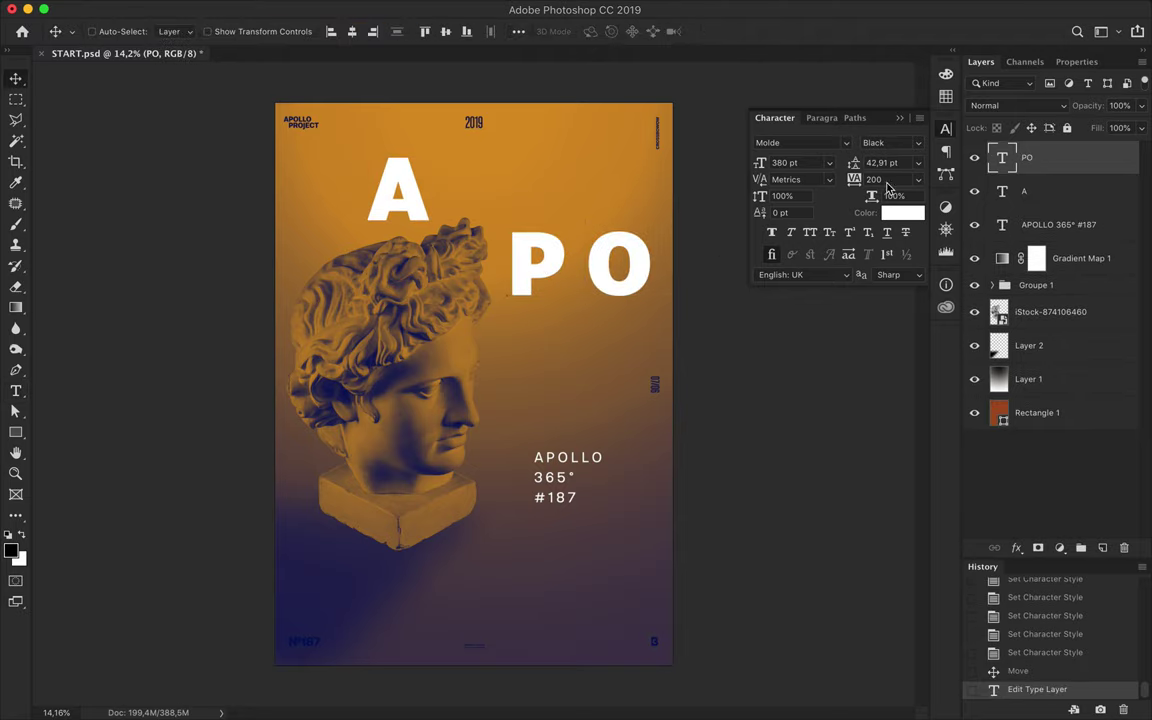
pyautogui.write('100')
pyautogui.press('Return')
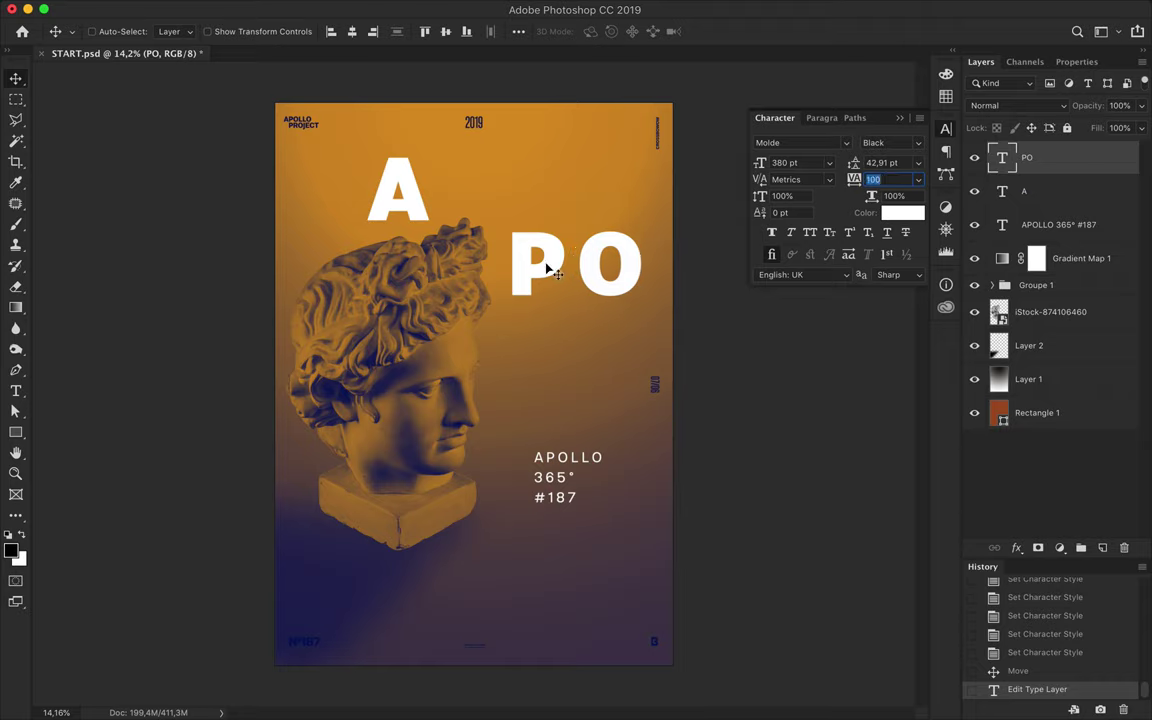
pyautogui.moveTo(527, 278); pyautogui.dragTo(491, 283)
pyautogui.moveTo(1030, 158); pyautogui.dragTo(1038, 236)
# Duplicate PO downward and retype the copies as L and LO.
pyautogui.moveTo(540, 268)
pyautogui.mouseDown()
pyautogui.moveTo(560, 362)
pyautogui.moveTo(540, 485)
pyautogui.mouseUp()
pyautogui.doubleClick(520, 360)
pyautogui.write('L')
pyautogui.press('Escape')
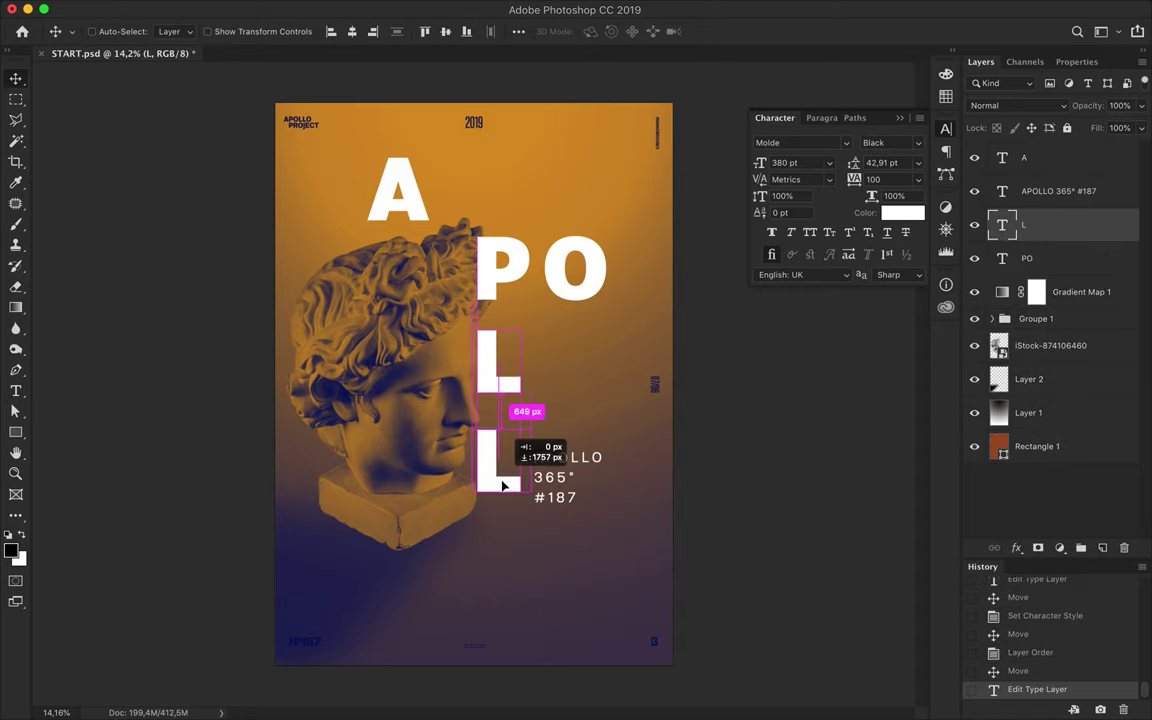
pyautogui.doubleClick(505, 470)
pyautogui.write('LO')
pyautogui.press('Escape')
# Delete the small APOLLO caption and duplicate LO below for the next line.
pyautogui.click(547, 505)
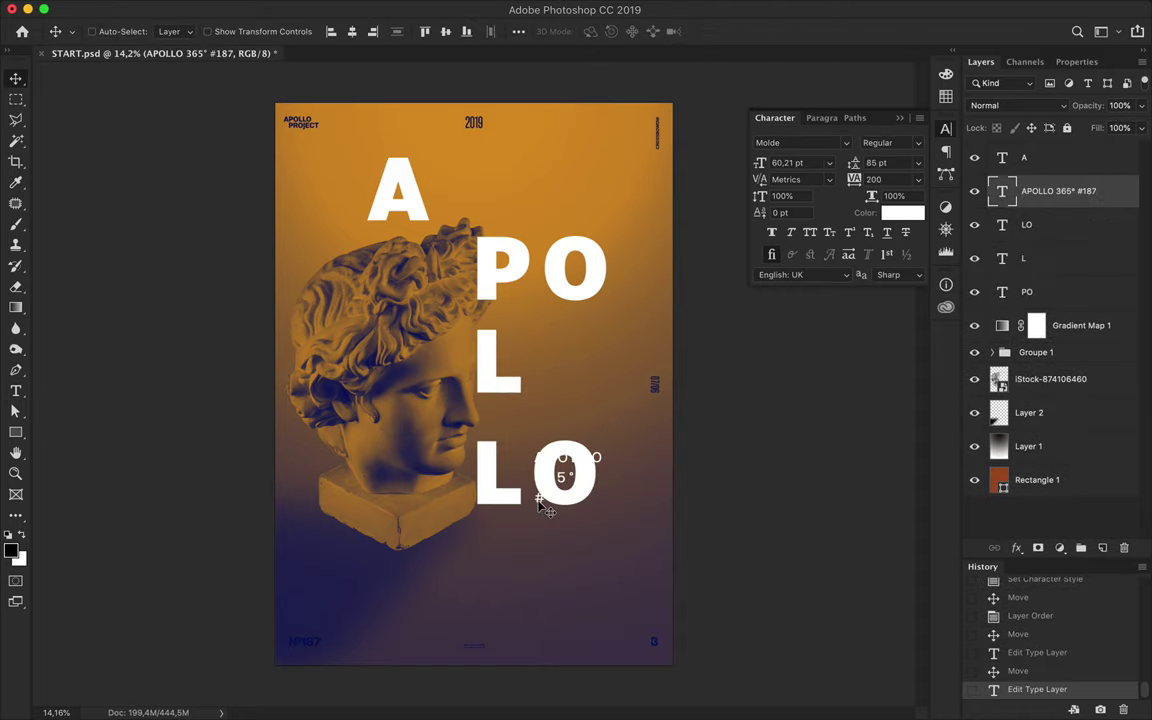
pyautogui.press('Delete')
pyautogui.moveTo(553, 491); pyautogui.dragTo(440, 600)
pyautogui.doubleClick(415, 580)
# Finish the 365° line and set all the big letter layers to Bold.
pyautogui.write('365°V')
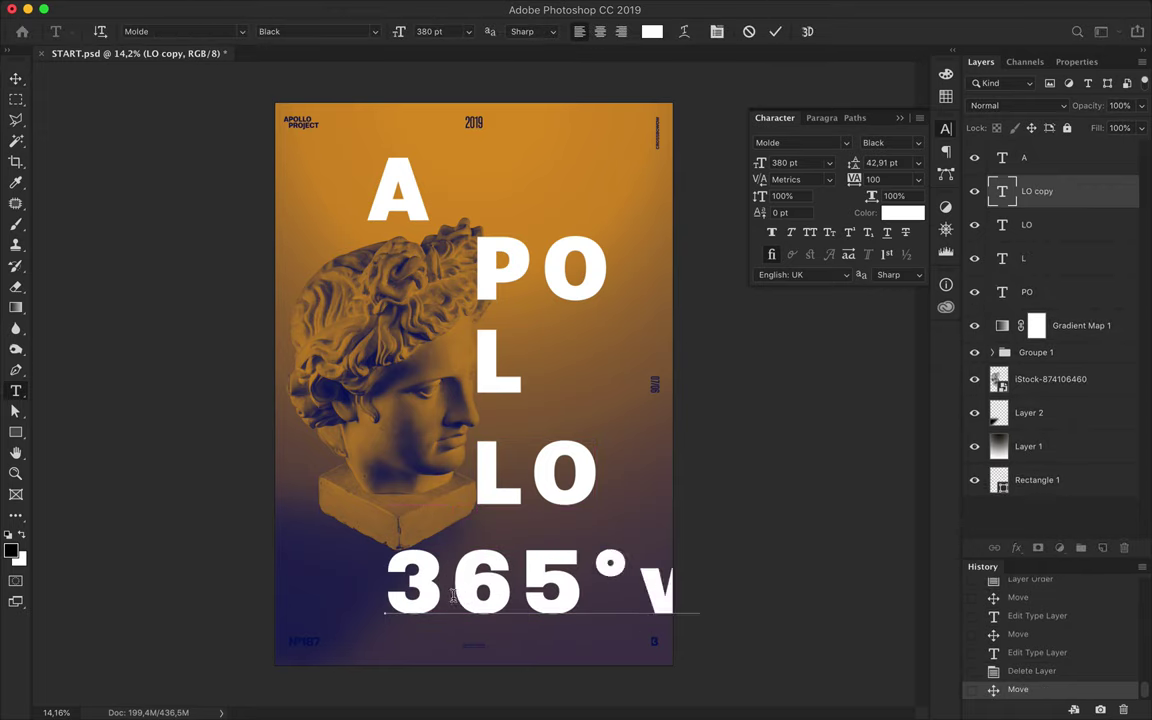
pyautogui.press('BackSpace')
pyautogui.press('Escape')
pyautogui.press('v')
pyautogui.keyDown('shift'); pyautogui.click(1033, 292); pyautogui.keyUp('shift')
pyautogui.keyDown('shift'); pyautogui.click(1024, 157); pyautogui.keyUp('shift')
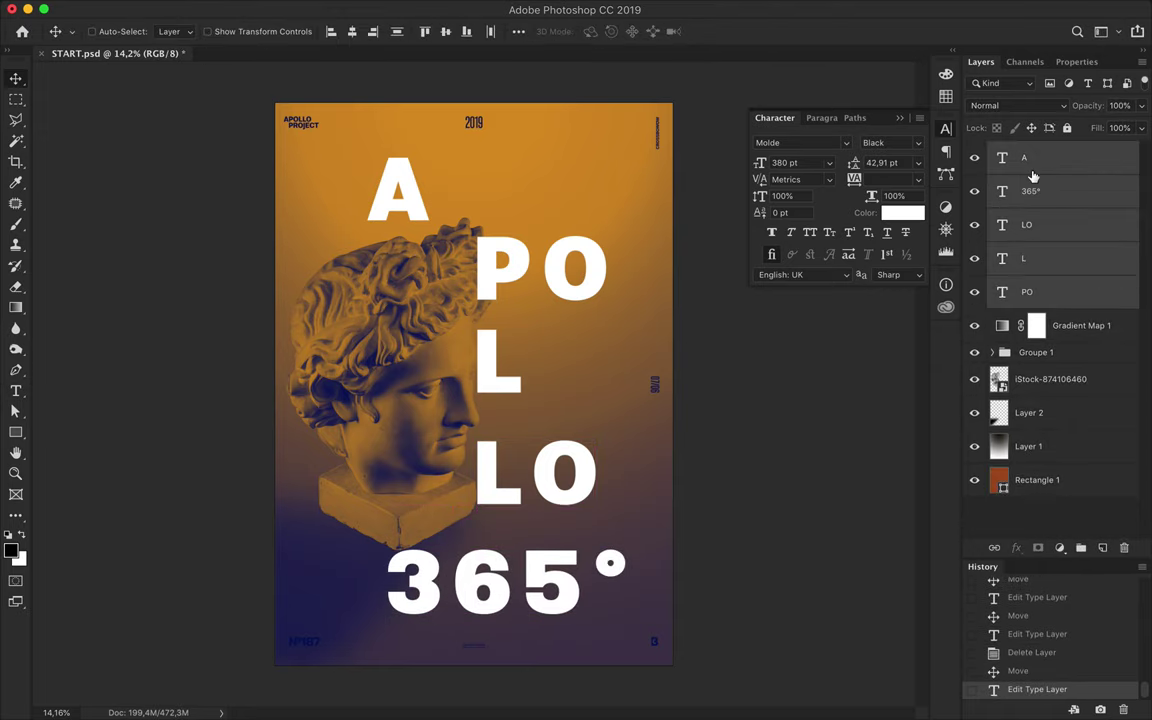
pyautogui.press('t')
pyautogui.press('Down')
pyautogui.press('Down')
pyautogui.press('Down')
pyautogui.press('Down')
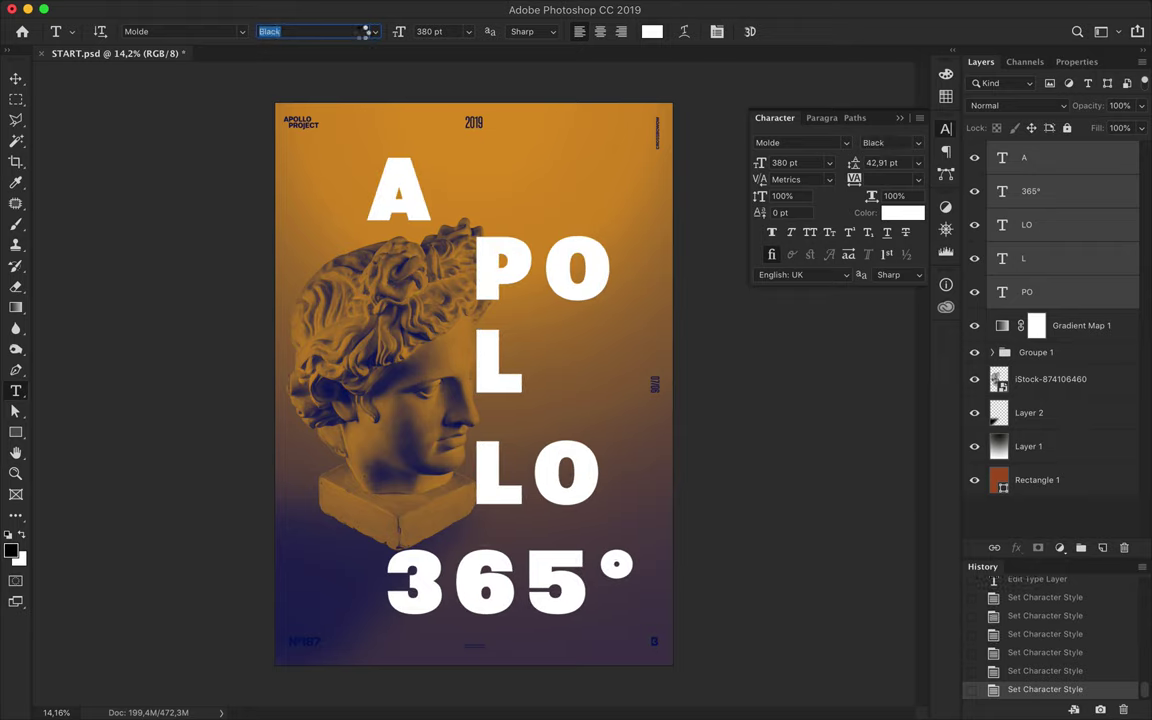
pyautogui.press('Down')
pyautogui.press('Return')
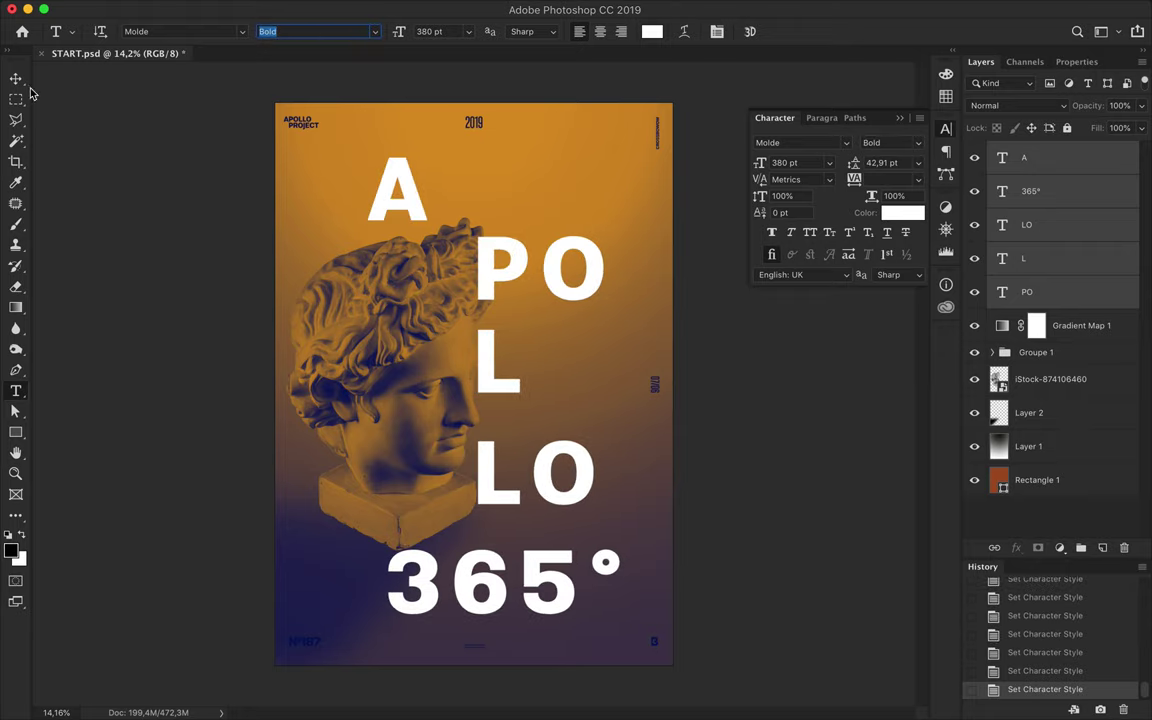
# Move the bust and its shadow further left.
pyautogui.press('v')
pyautogui.click(1029, 412)
pyautogui.keyDown('shift'); pyautogui.click(1050, 379); pyautogui.keyUp('shift')
pyautogui.moveTo(438, 368)
pyautogui.mouseDown()
pyautogui.moveTo(371, 373)
pyautogui.moveTo(400, 368)
pyautogui.mouseUp()
# Add a New Guide Layout with 12 columns and 22 rows.
pyautogui.click(463, 9)
pyautogui.click(488, 466)
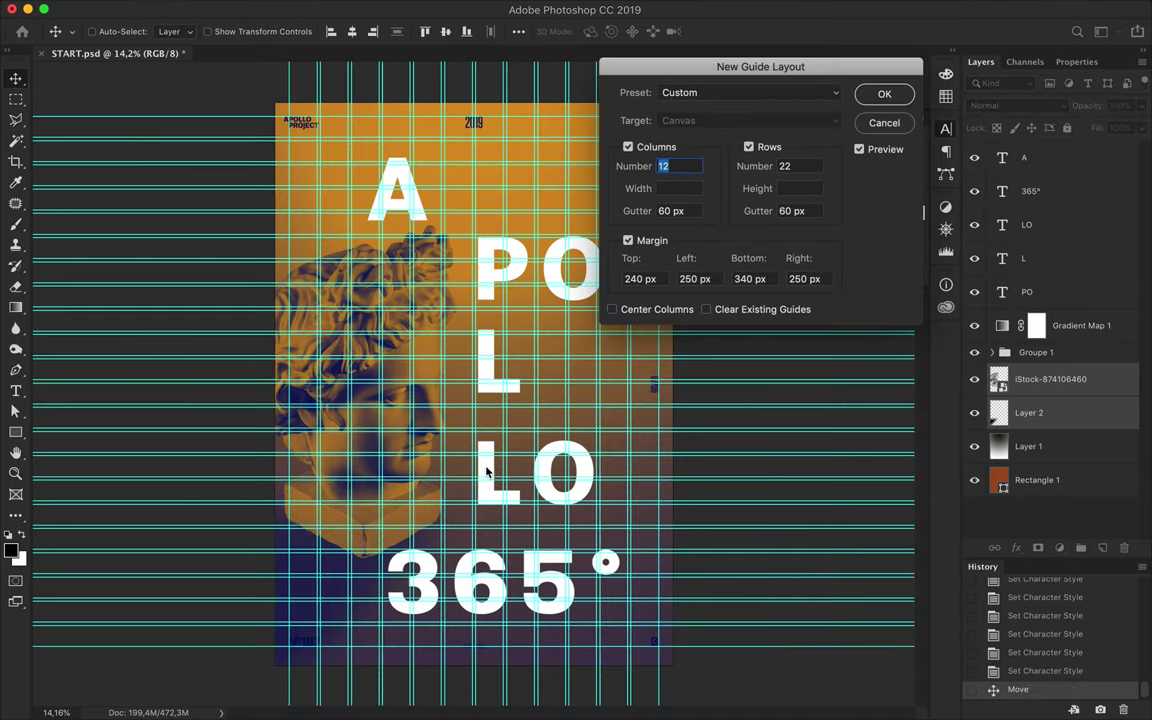
pyautogui.click(870, 90)
pyautogui.click(465, 9)
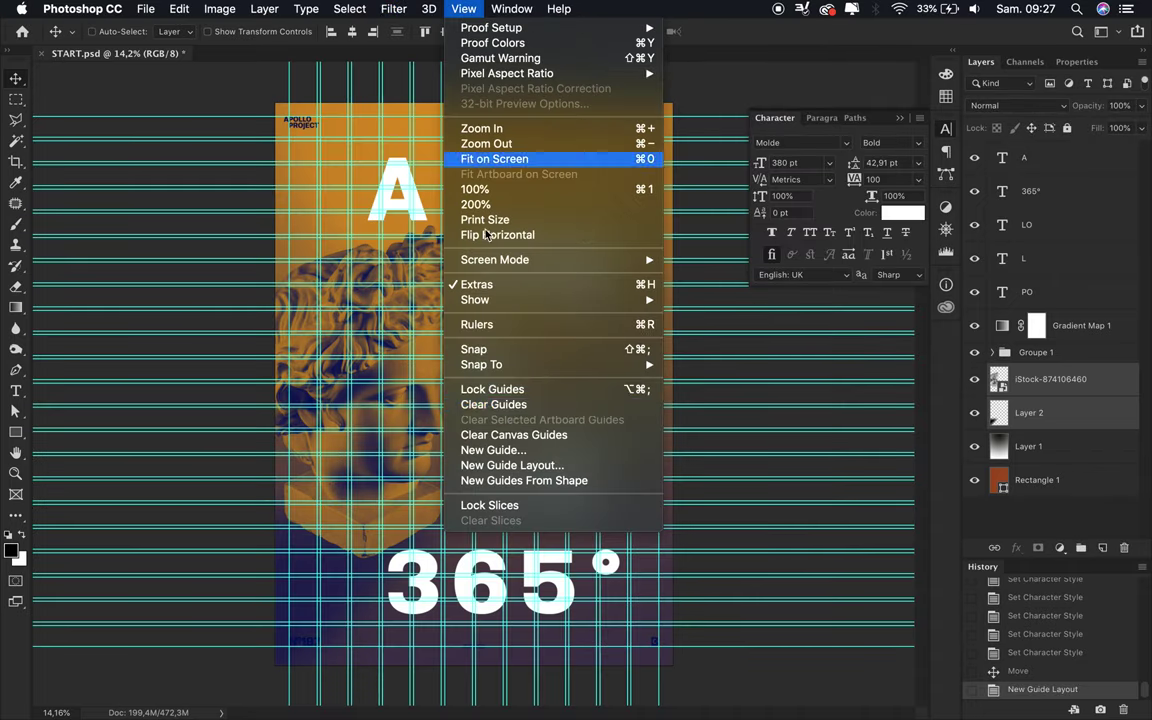
# Lock guides, snap A and PO to the grid, and left-align L and LO with PO.
pyautogui.click(489, 388)
pyautogui.moveTo(412, 200); pyautogui.dragTo(401, 222)
pyautogui.moveTo(483, 272); pyautogui.dragTo(489, 273)
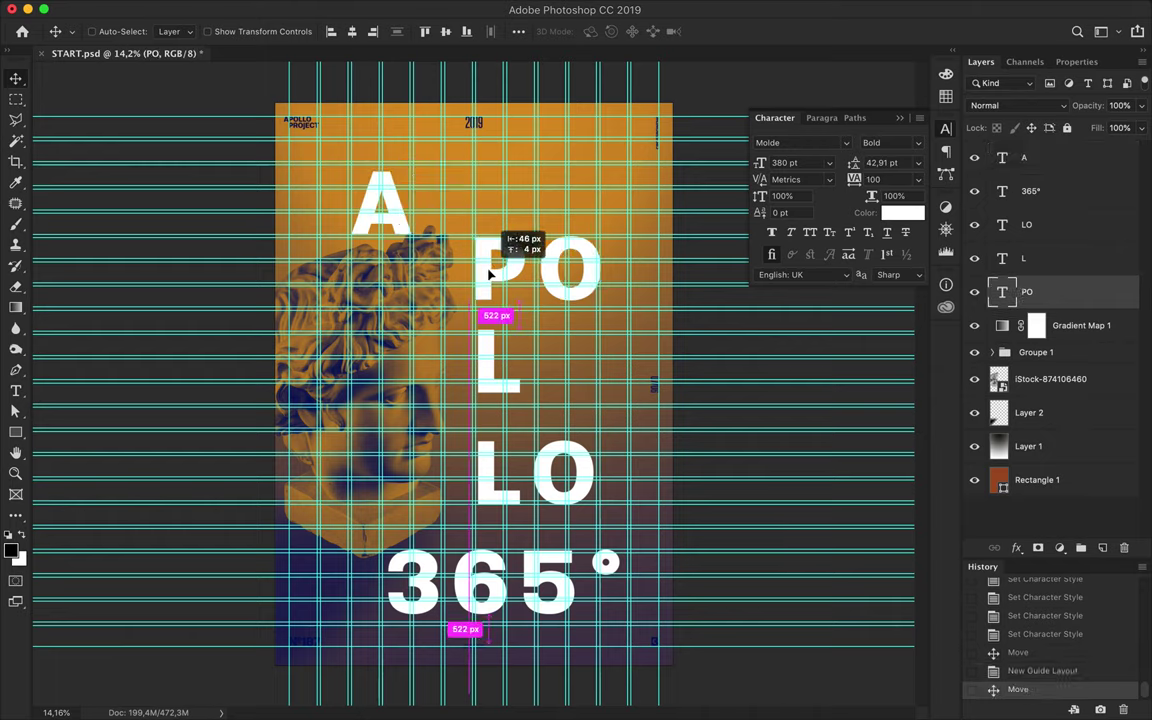
pyautogui.keyDown('shift'); pyautogui.click(490, 360); pyautogui.keyUp('shift')
pyautogui.keyDown('shift'); pyautogui.click(490, 470); pyautogui.keyUp('shift')
pyautogui.click(518, 31)
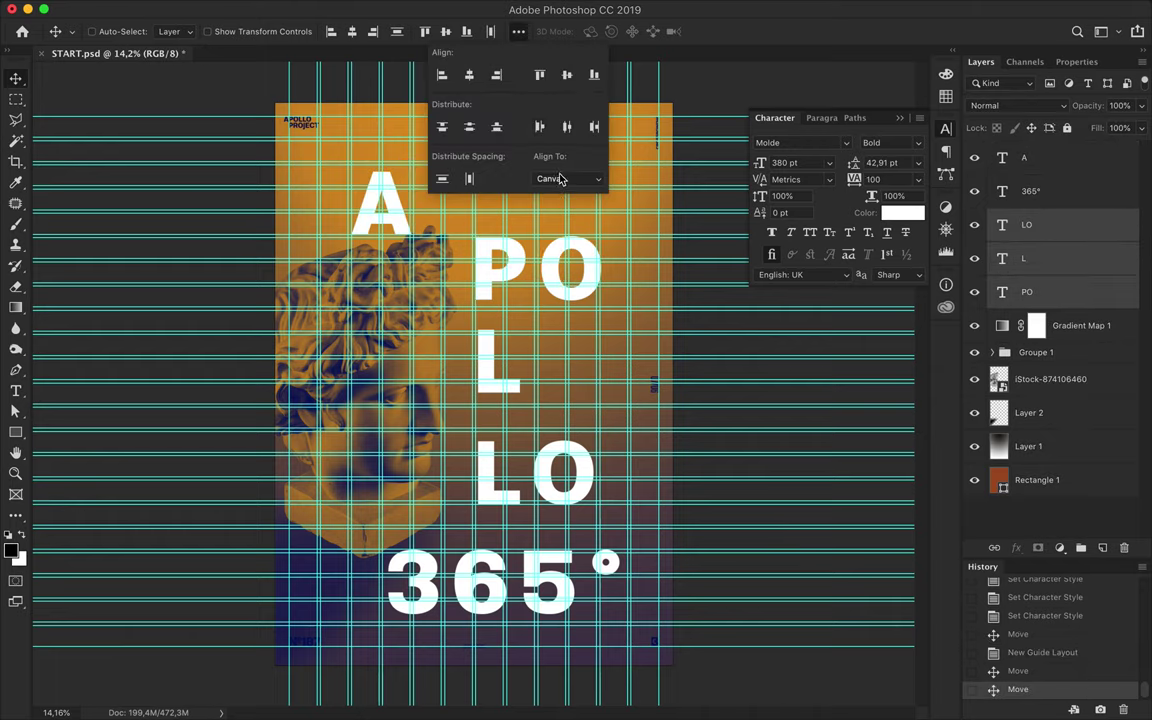
pyautogui.click(449, 78)
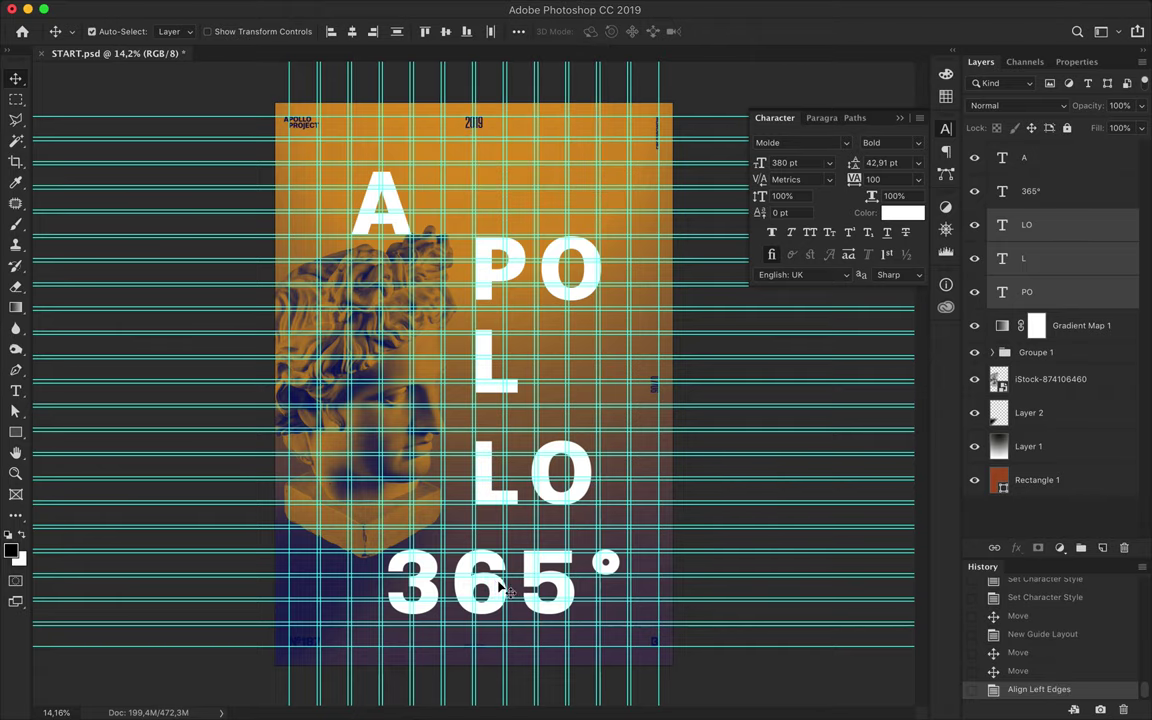
# Nudge 365° right, shift L right, and fine-tune the A's position.
pyautogui.moveTo(508, 592); pyautogui.dragTo(526, 590)
pyautogui.moveTo(381, 218); pyautogui.dragTo(450, 222)
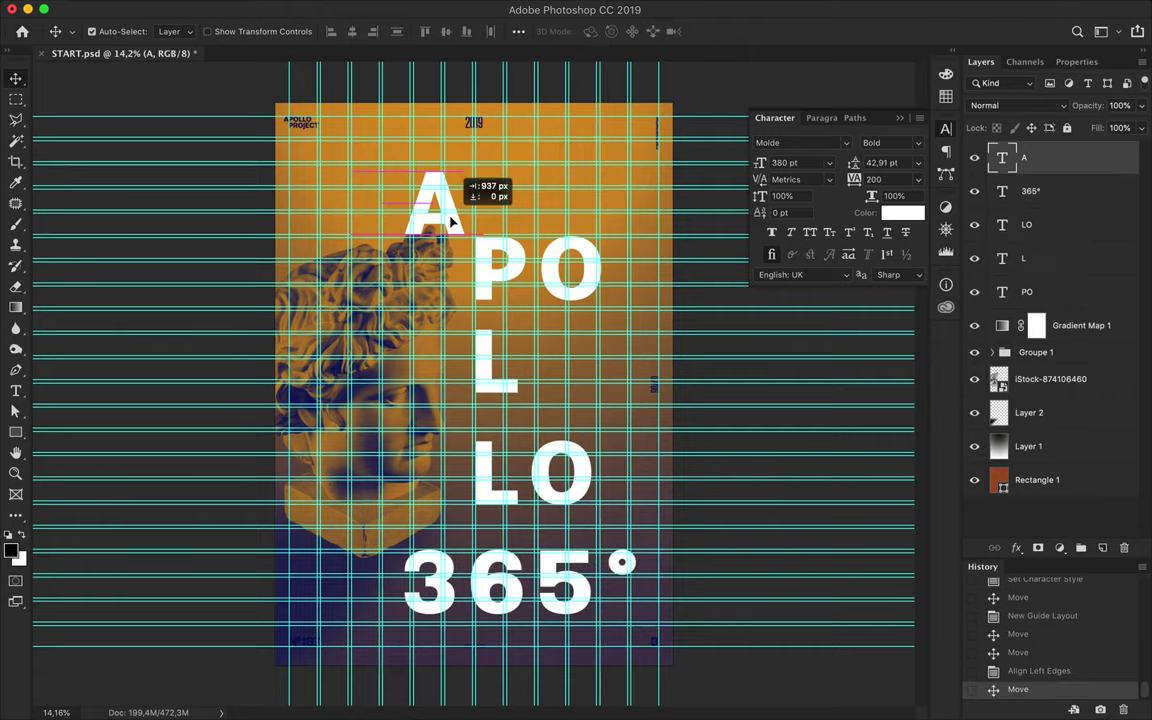
pyautogui.hotkey('ctrl', ';')
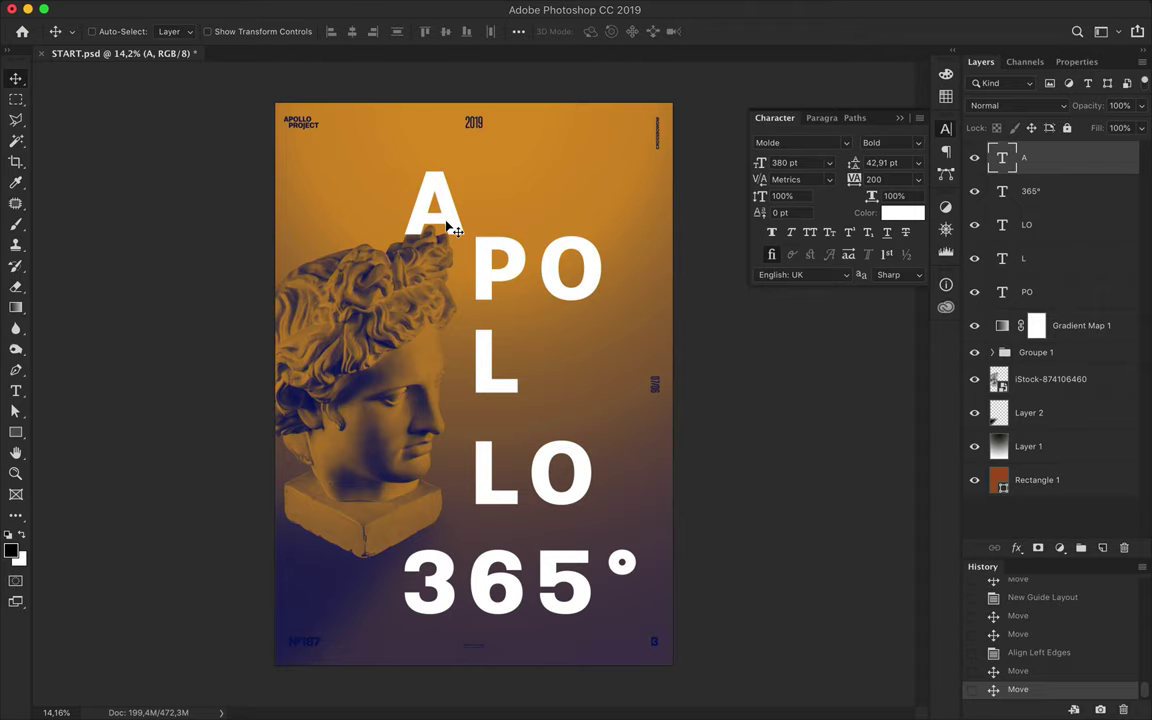
pyautogui.moveTo(490, 352)
pyautogui.mouseDown()
pyautogui.moveTo(580, 350)
pyautogui.moveTo(563, 360)
pyautogui.mouseUp()
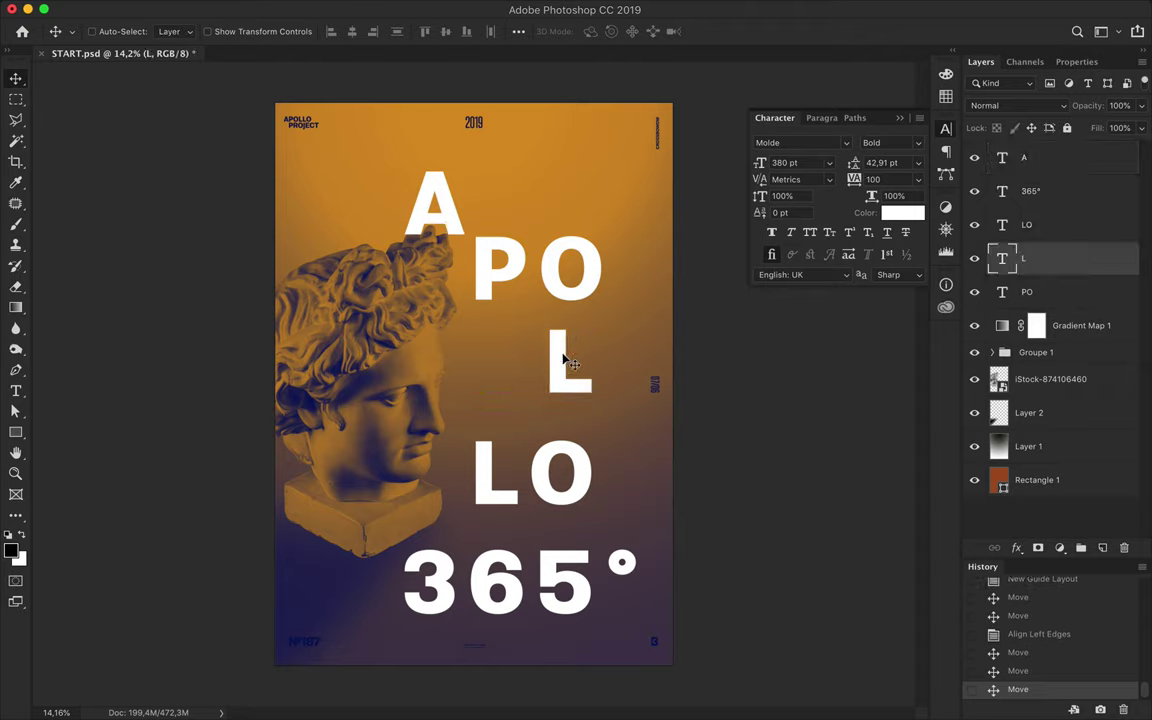
pyautogui.moveTo(445, 208); pyautogui.dragTo(445, 178)
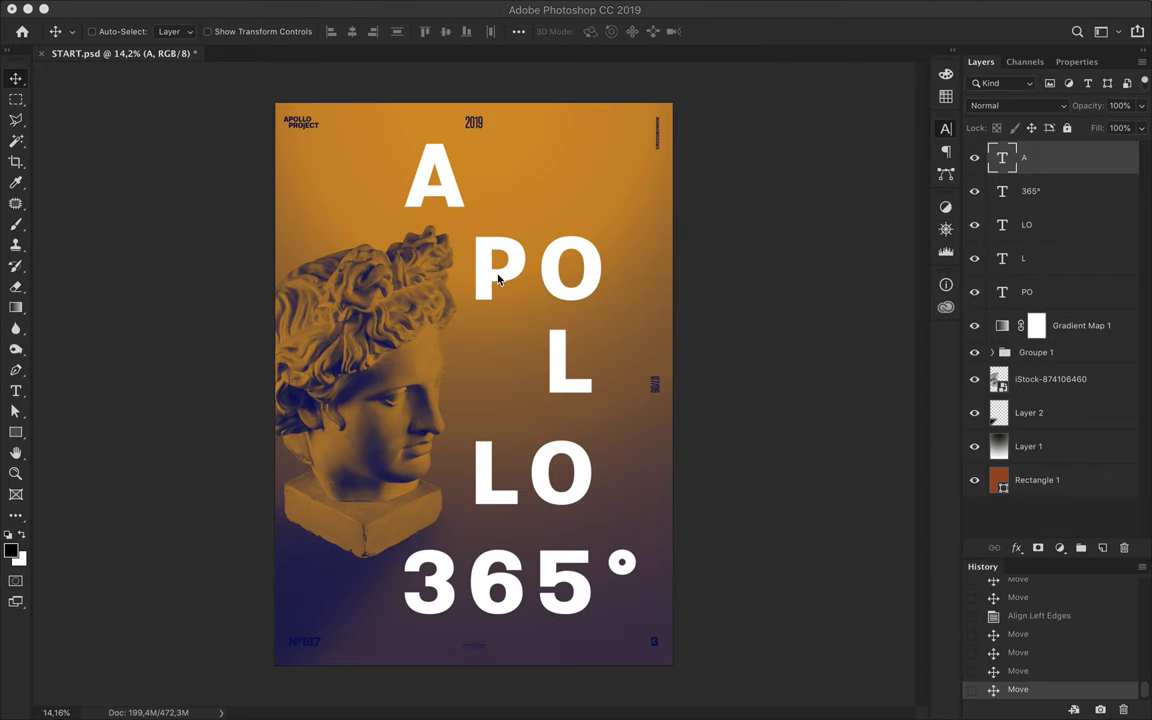
pyautogui.hotkey('ctrl', ';')
pyautogui.moveTo(447, 198); pyautogui.dragTo(385, 197)
# Move PO, L and LO higher and to the right.
pyautogui.moveTo(510, 282); pyautogui.dragTo(510, 222)
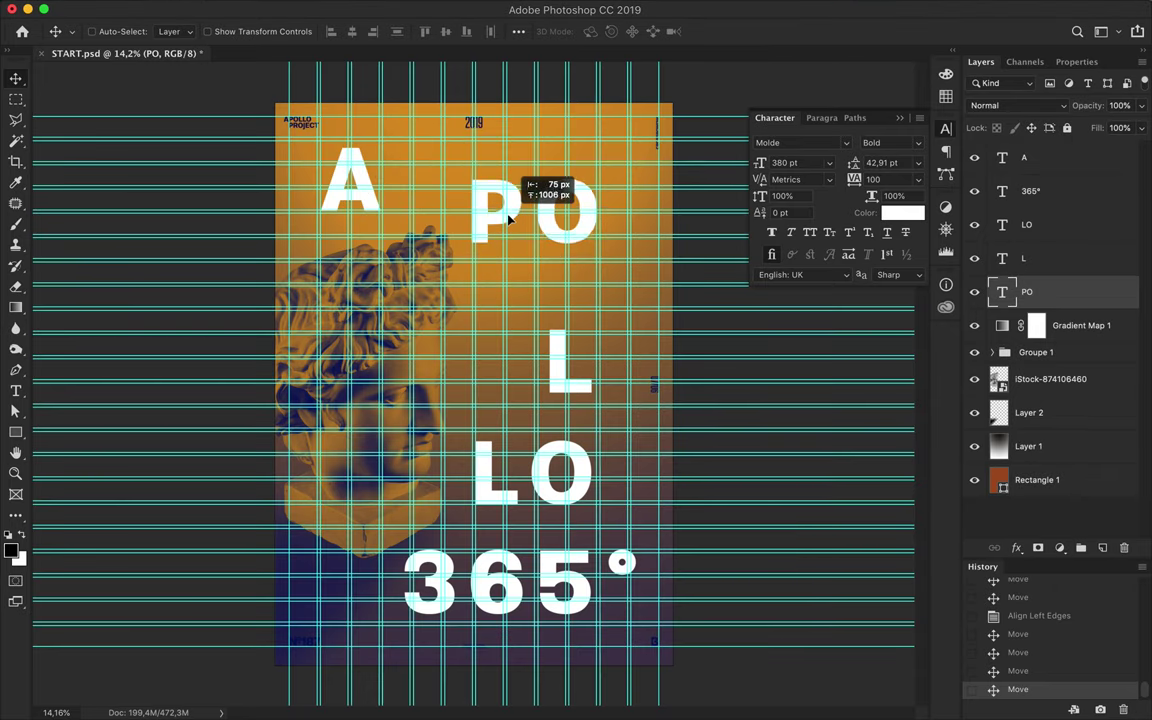
pyautogui.moveTo(510, 224); pyautogui.dragTo(510, 214)
pyautogui.moveTo(560, 388); pyautogui.dragTo(606, 324)
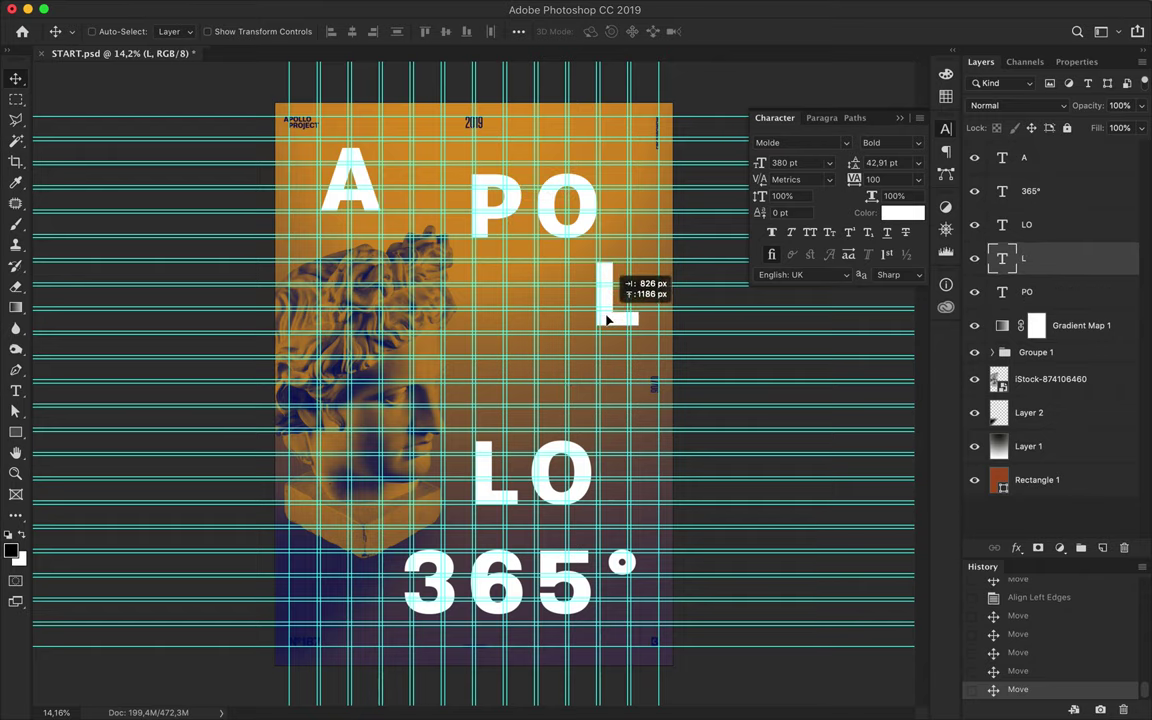
pyautogui.moveTo(540, 493); pyautogui.dragTo(570, 418)
# Split 365° into a 3 and a separate 65° text layer below.
pyautogui.doubleClick(520, 583)
pyautogui.write('3')
pyautogui.moveTo(480, 557)
pyautogui.mouseDown()
pyautogui.moveTo(500, 432)
pyautogui.moveTo(515, 470)
pyautogui.moveTo(582, 517)
pyautogui.moveTo(444, 579)
pyautogui.mouseUp()
pyautogui.doubleClick(578, 530)
pyautogui.write('65°')
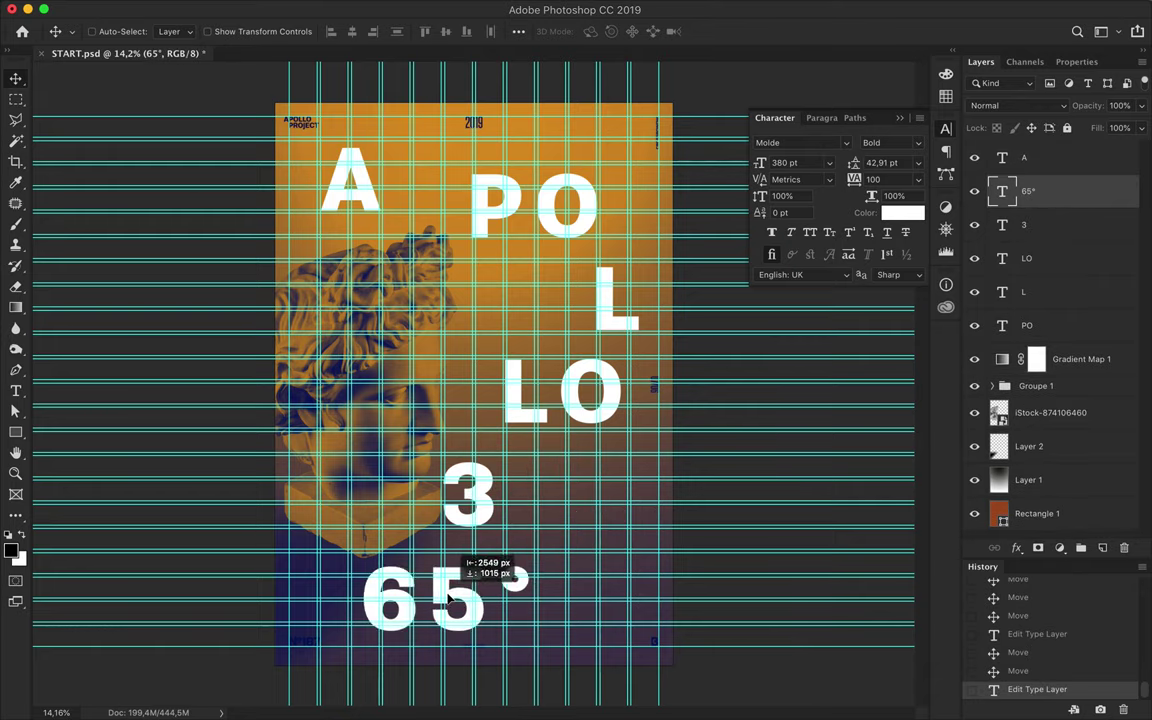
pyautogui.click(485, 513)
pyautogui.moveTo(485, 513); pyautogui.dragTo(485, 496)
# Move the bust right behind the 3 and set the rectangle tool to no fill.
pyautogui.moveTo(376, 491); pyautogui.dragTo(408, 481)
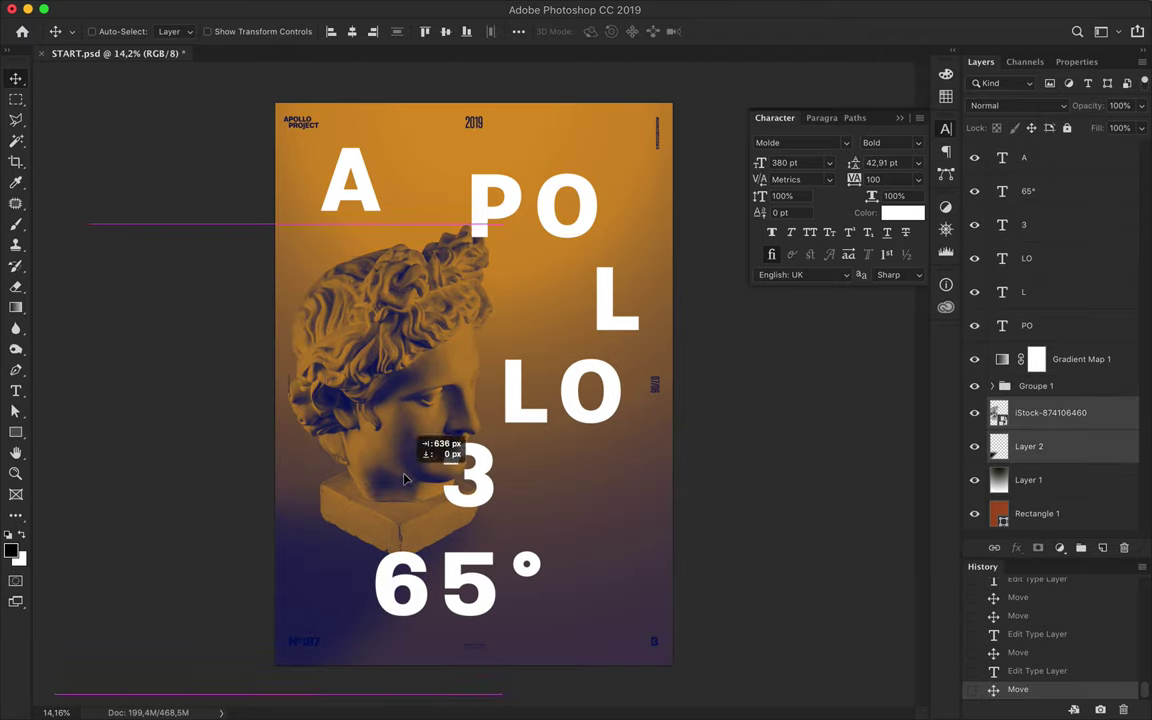
pyautogui.press('u')
pyautogui.click(177, 31)
# Draw a stroked frame around the poster and centre it on the canvas.
pyautogui.click(232, 31)
pyautogui.moveTo(279, 108); pyautogui.dragTo(664, 658)
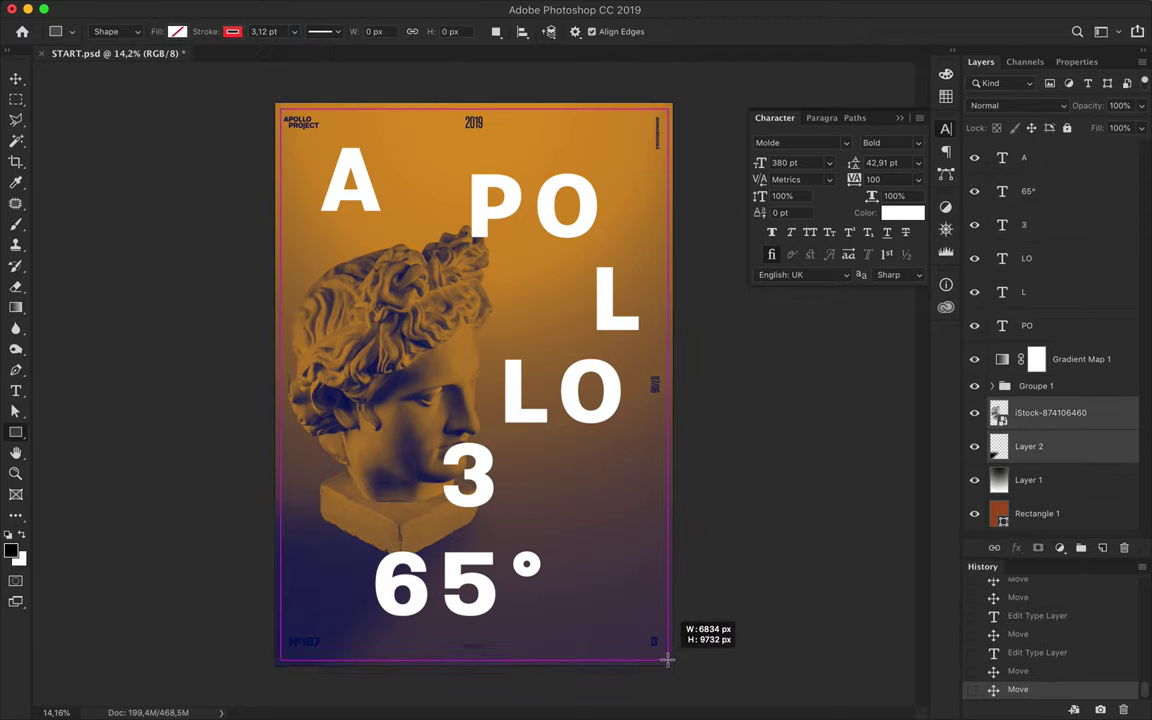
pyautogui.press('v')
pyautogui.click(518, 31)
pyautogui.click(500, 166)
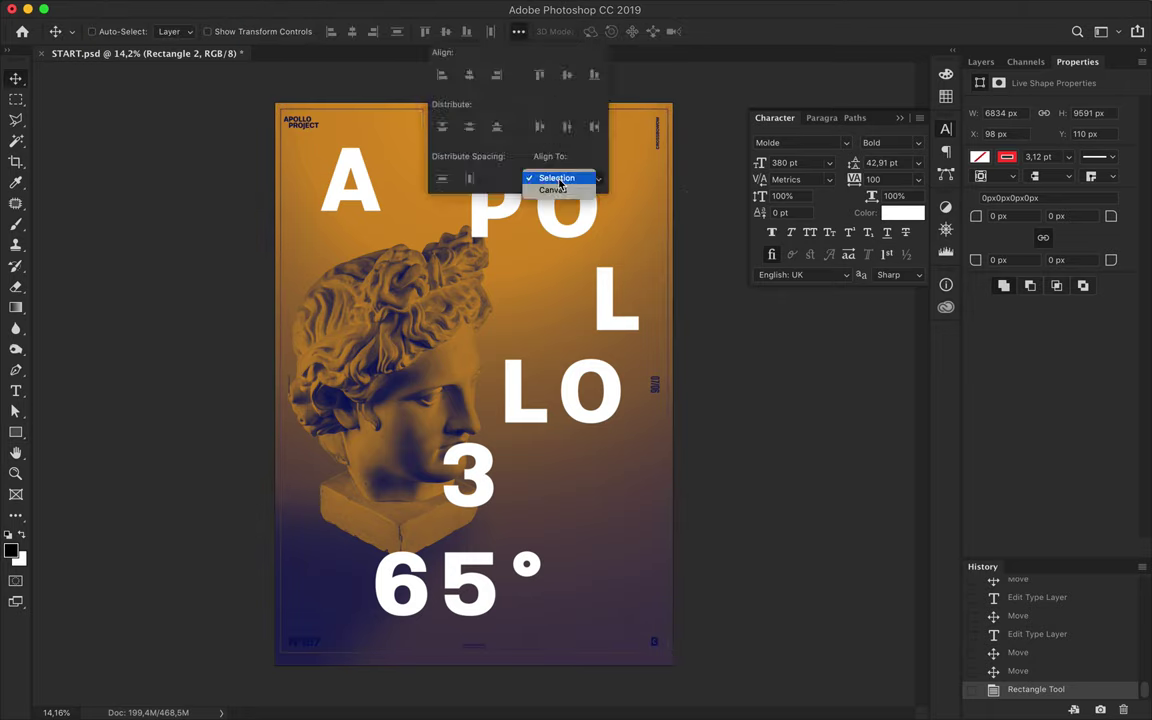
pyautogui.click(510, 91)
pyautogui.click(371, 121)
# Duplicate the frame, shrink the copy inward, then delete the inner frame.
pyautogui.moveTo(373, 122); pyautogui.dragTo(381, 148)
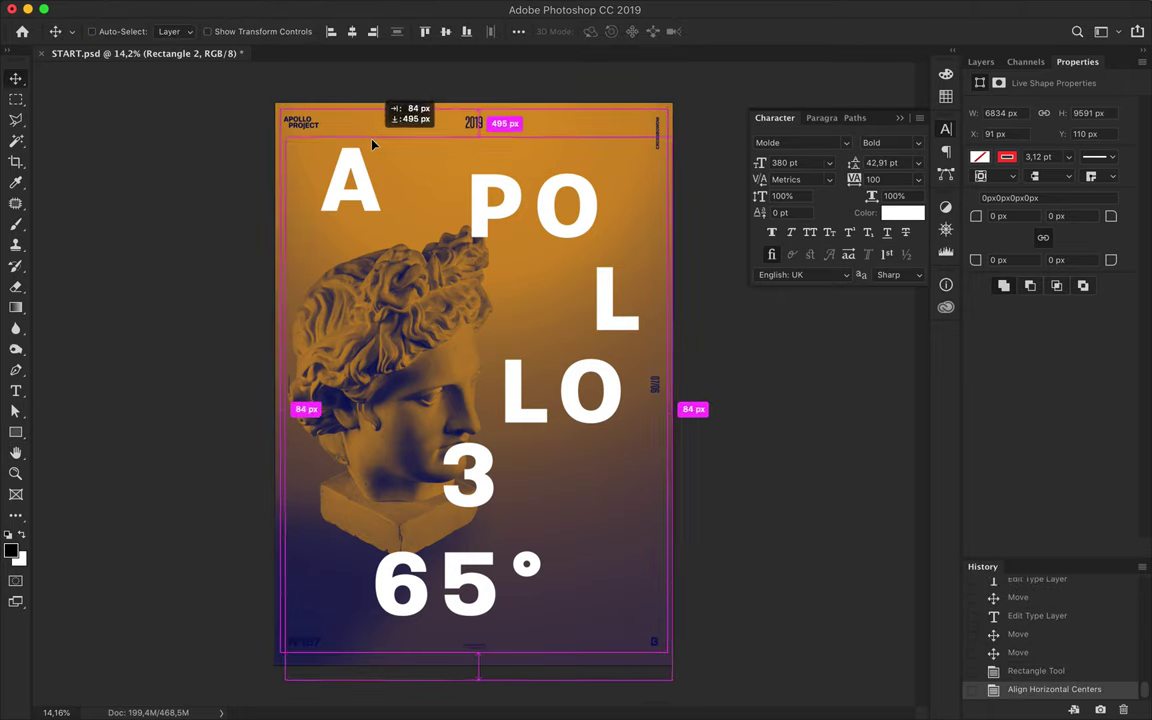
pyautogui.hotkey('ctrl', 't')
pyautogui.moveTo(470, 674); pyautogui.dragTo(470, 628)
pyautogui.moveTo(672, 380); pyautogui.dragTo(649, 380)
pyautogui.press('Return')
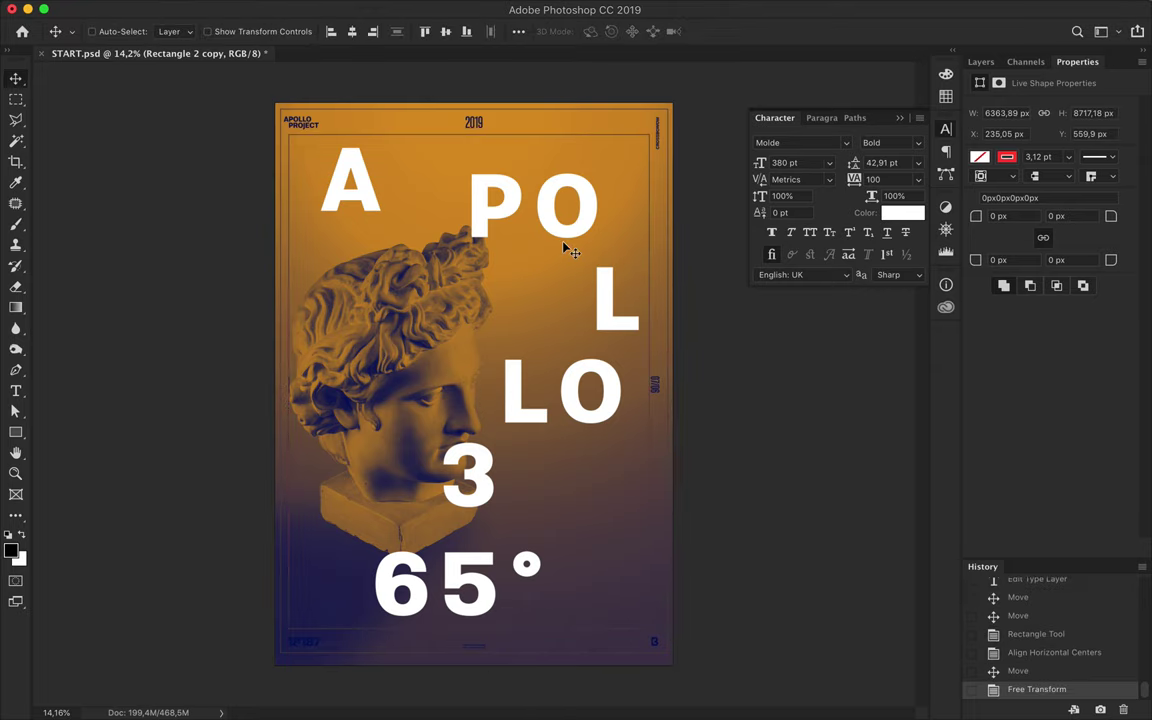
pyautogui.moveTo(432, 120); pyautogui.dragTo(427, 121)
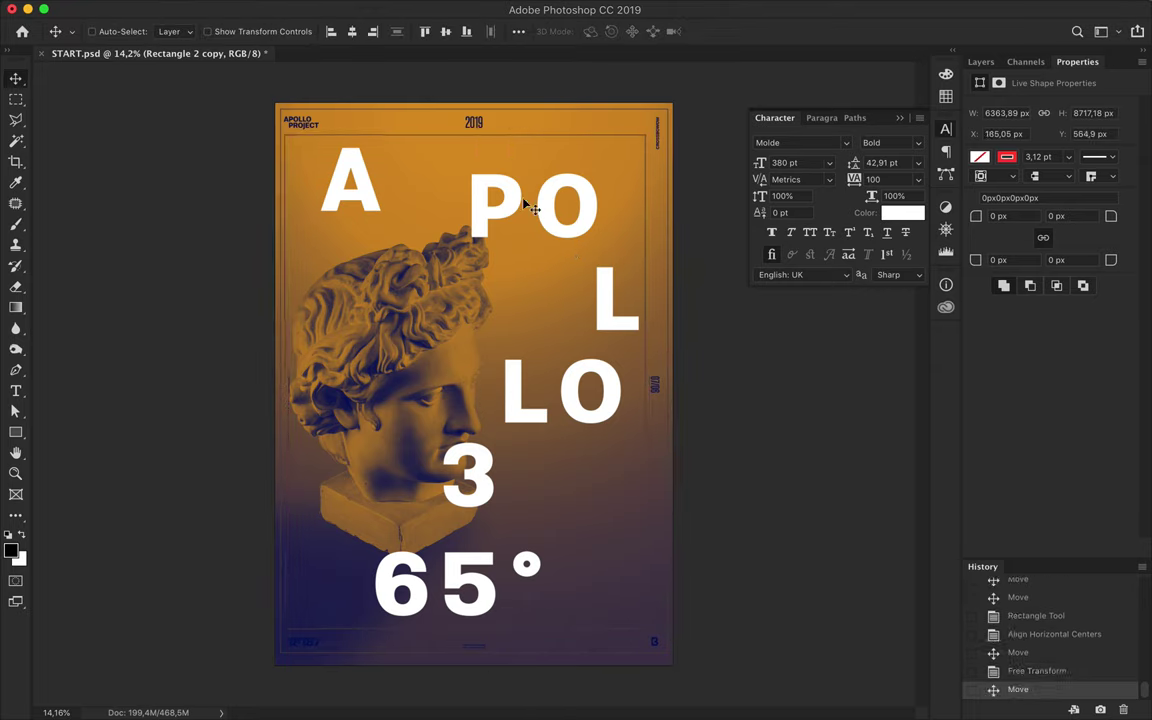
pyautogui.press('BackSpace')
pyautogui.press('BackSpace')
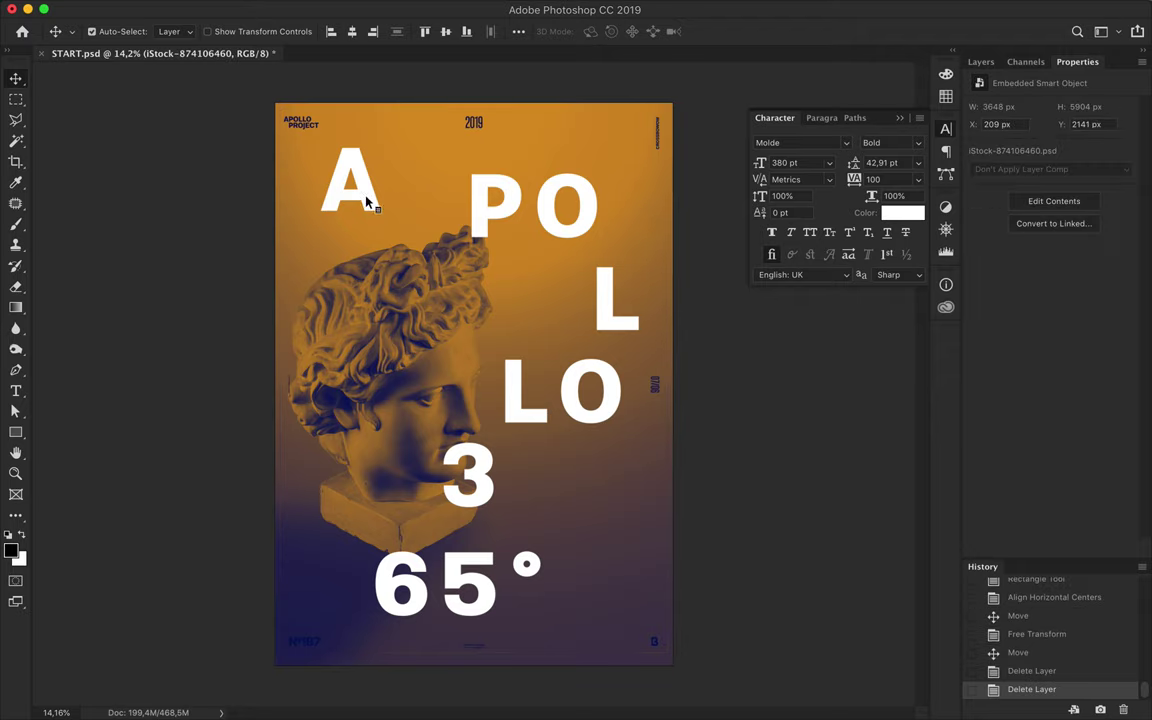
# Lower the A to the PO row, trim PO to P, and duplicate it as a separate O.
pyautogui.moveTo(369, 200); pyautogui.dragTo(375, 228)
pyautogui.doubleClick(512, 215)
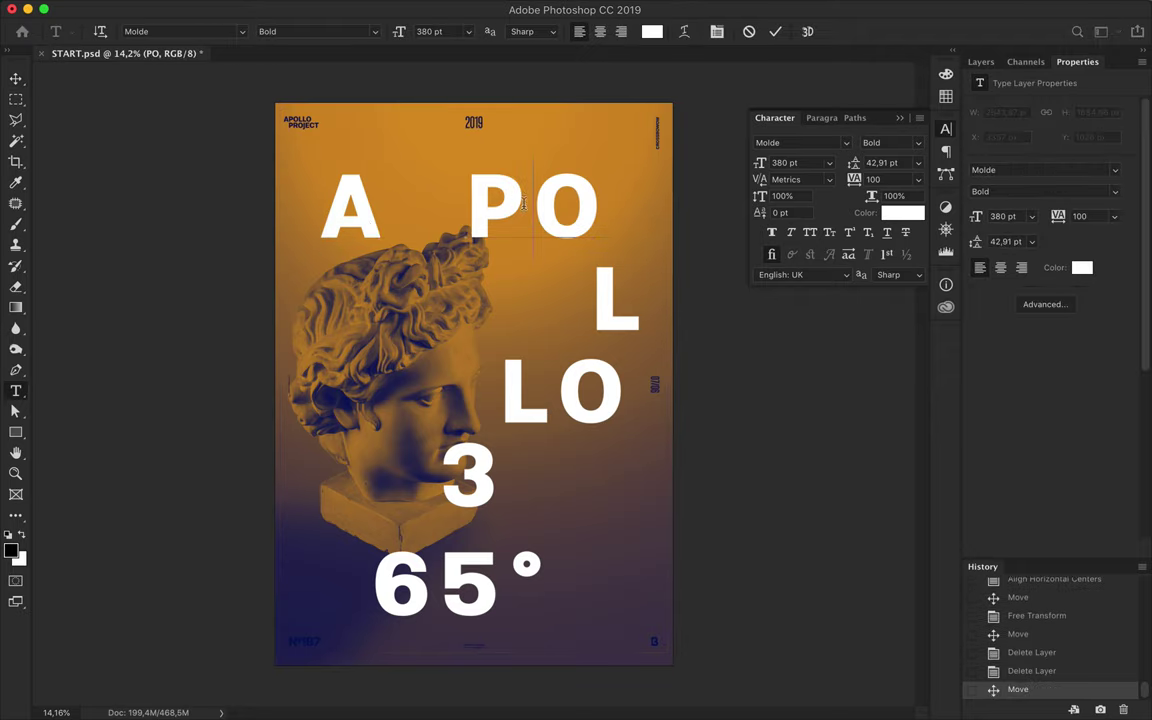
pyautogui.press('Delete')
pyautogui.press('Escape')
pyautogui.keyDown('alt'); pyautogui.moveTo(512, 220); pyautogui.dragTo(547, 273); pyautogui.keyUp('alt')
pyautogui.doubleClick(535, 258)
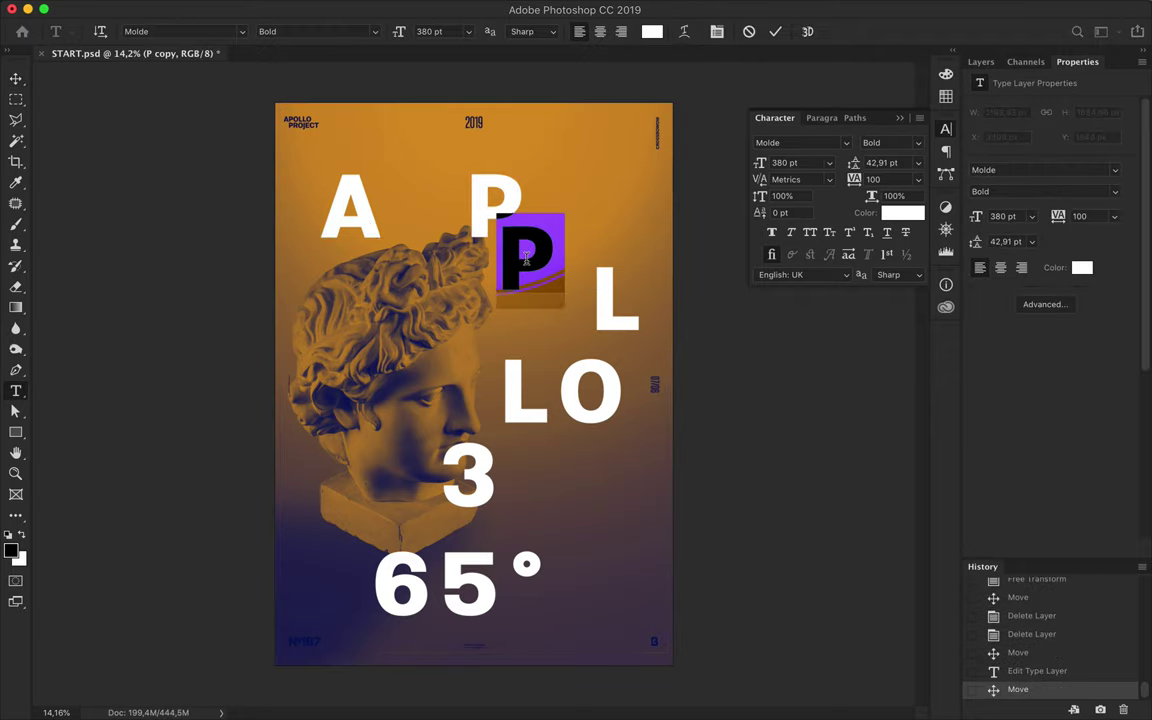
pyautogui.write('O')
pyautogui.press('Escape')
# Align the selected letters' vertical centres and set the O beside the P on the top row.
pyautogui.click(518, 31)
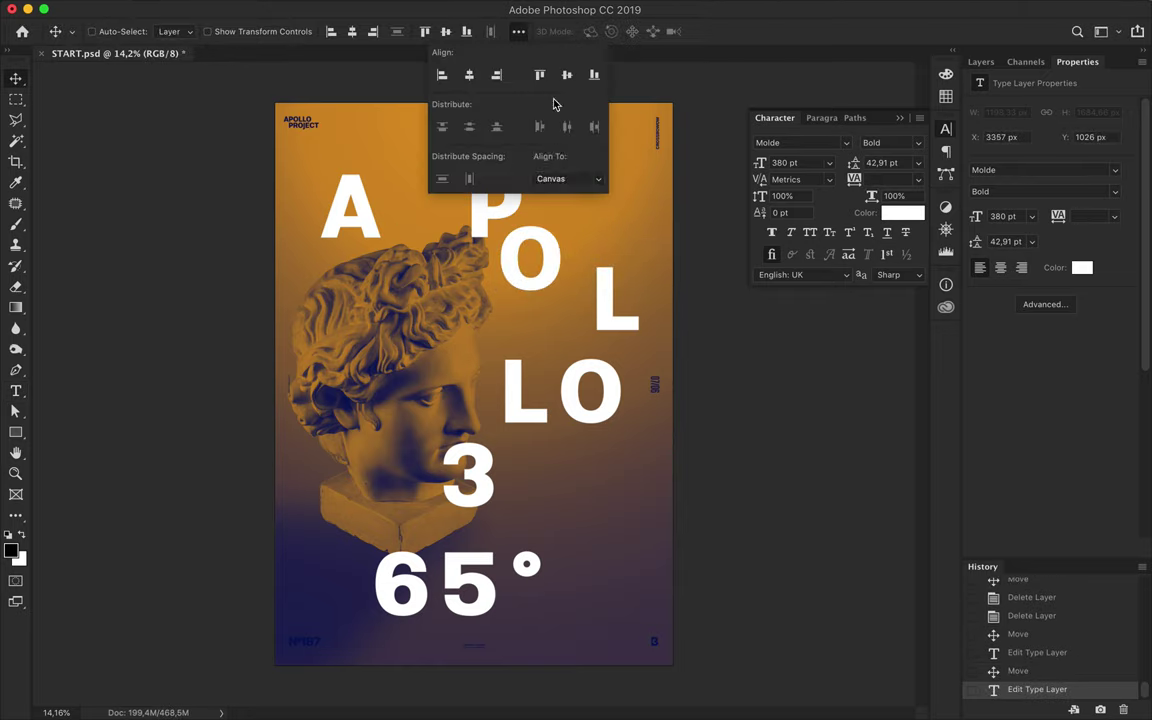
pyautogui.click(558, 177)
pyautogui.click(505, 155)
pyautogui.click(566, 72)
pyautogui.click(900, 118)
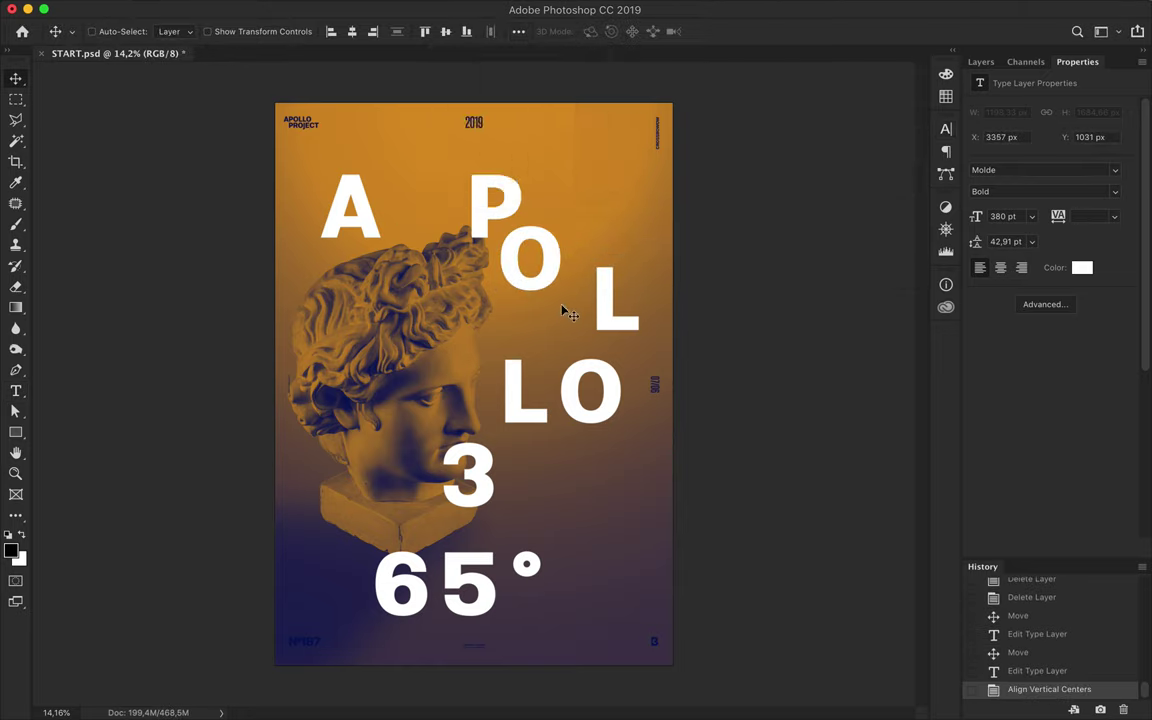
pyautogui.moveTo(562, 277); pyautogui.dragTo(642, 230)
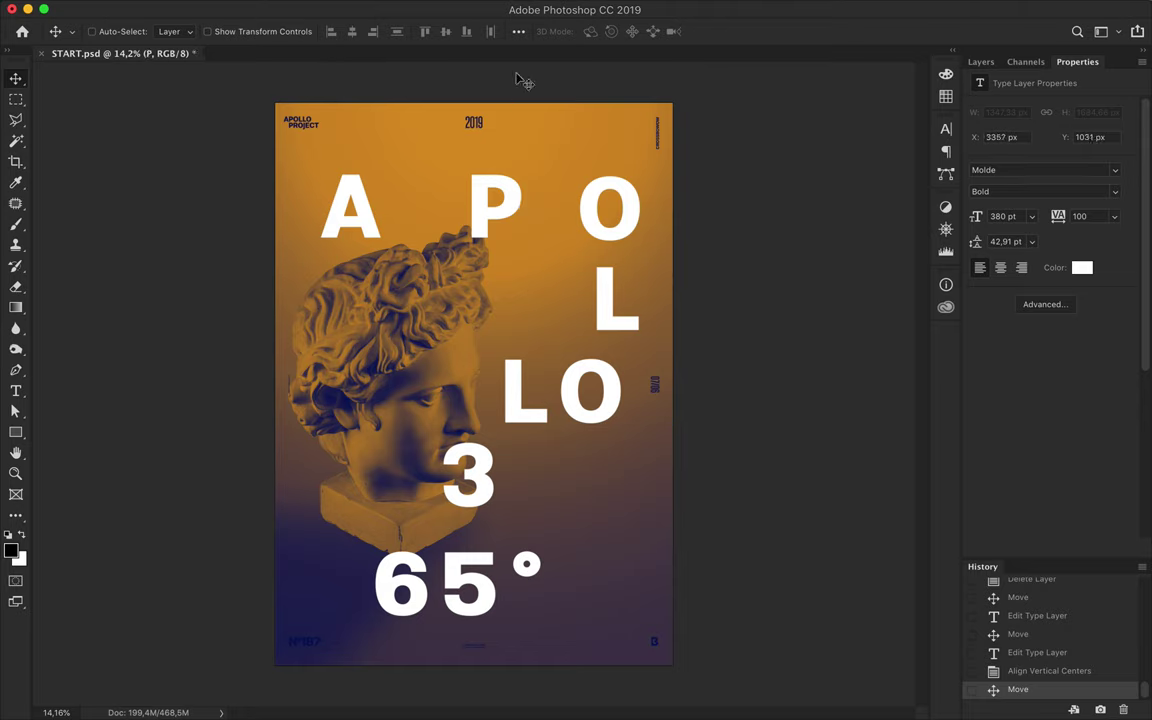
pyautogui.click(522, 33)
pyautogui.click(469, 74)
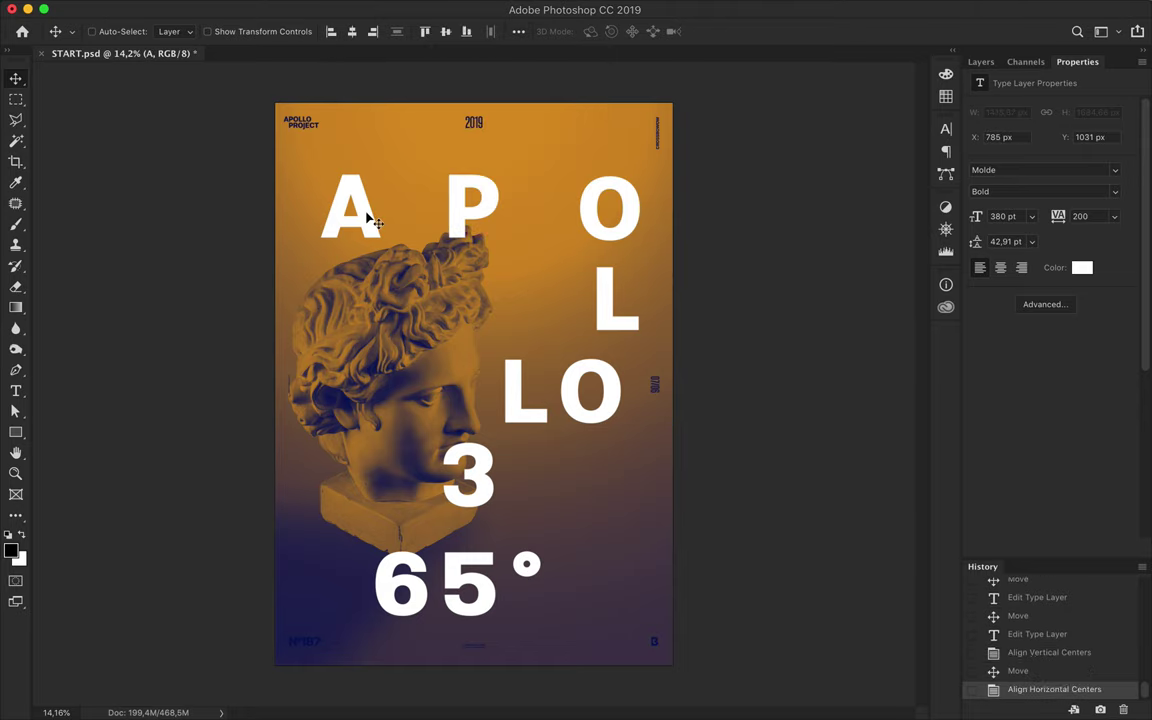
# Position A, L, LO, 3 and 65° at the margins, with 3 and LO on one row.
pyautogui.moveTo(365, 221); pyautogui.dragTo(356, 221)
pyautogui.moveTo(617, 401); pyautogui.dragTo(644, 451)
pyautogui.doubleClick(630, 326)
pyautogui.moveTo(616, 326); pyautogui.dragTo(616, 350)
pyautogui.moveTo(468, 470); pyautogui.dragTo(335, 445)
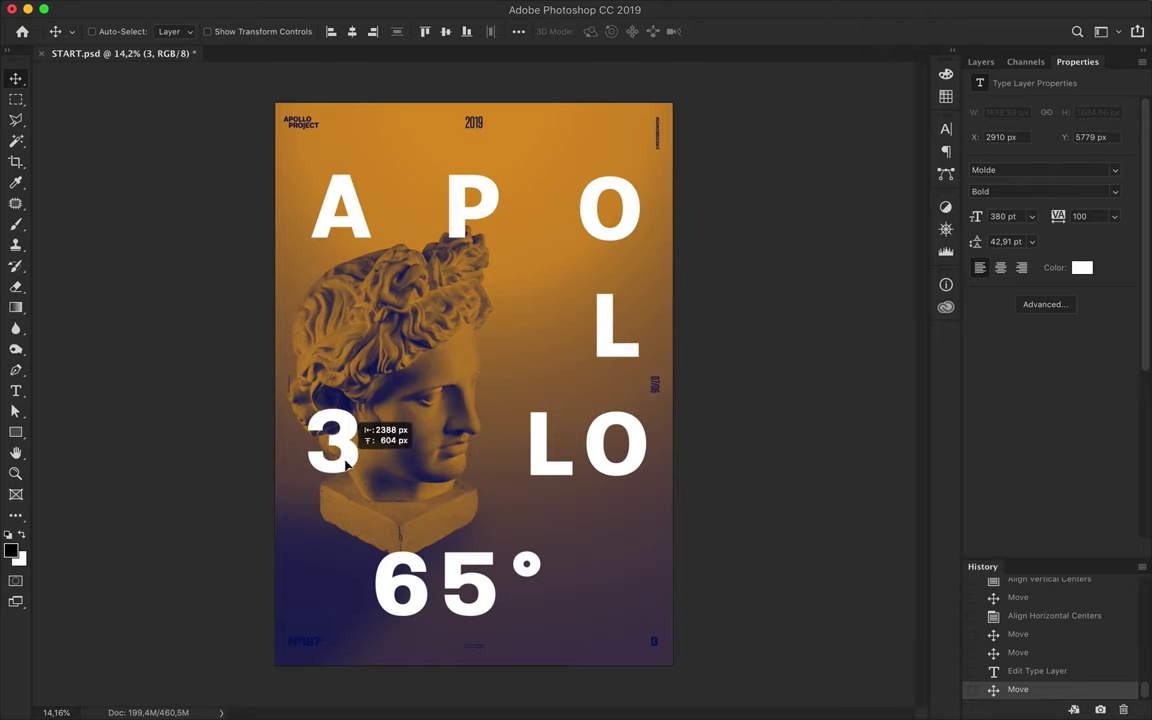
pyautogui.moveTo(490, 590); pyautogui.dragTo(421, 590)
pyautogui.moveTo(340, 445); pyautogui.dragTo(345, 440)
pyautogui.keyDown('shift'); pyautogui.click(600, 445); pyautogui.keyUp('shift')
pyautogui.click(447, 31)
pyautogui.moveTo(585, 385)
pyautogui.mouseDown()
pyautogui.moveTo(565, 425)
pyautogui.moveTo(585, 463)
pyautogui.mouseUp()
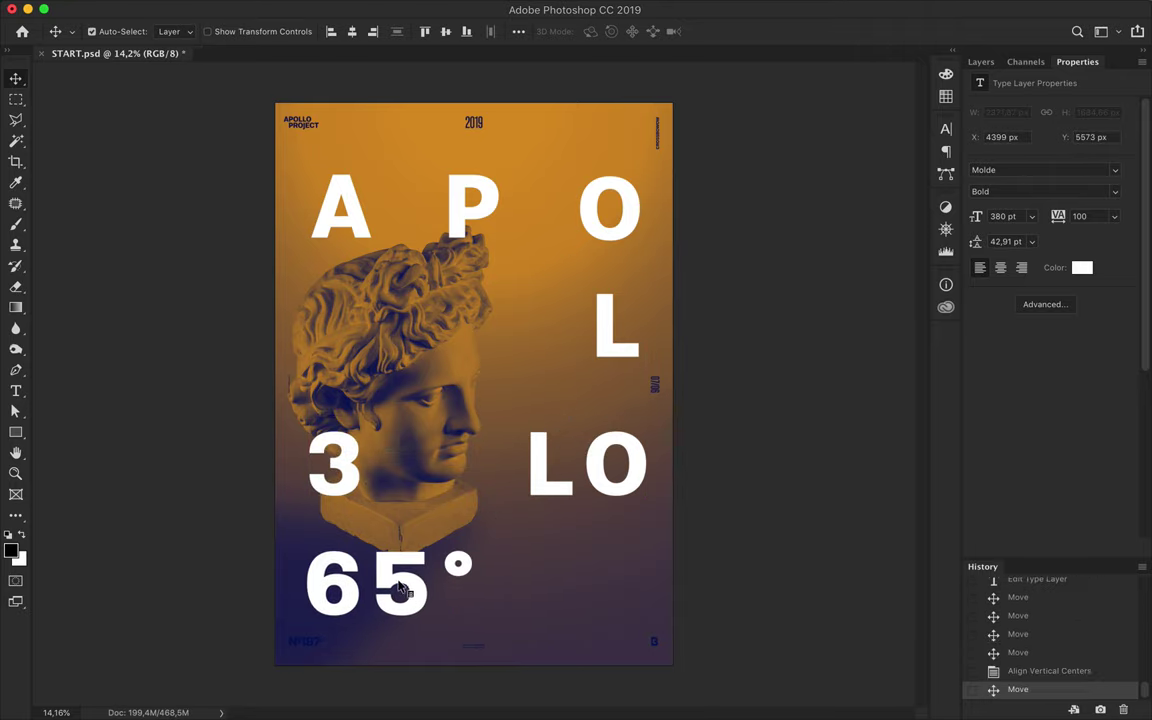
# Select the O, 3 and 65° rows and distribute them evenly down the poster.
pyautogui.keyDown('shift'); pyautogui.click(617, 322); pyautogui.keyUp('shift')
pyautogui.keyDown('shift'); pyautogui.click(550, 462); pyautogui.keyUp('shift')
pyautogui.keyDown('shift'); pyautogui.click(330, 460); pyautogui.keyUp('shift')
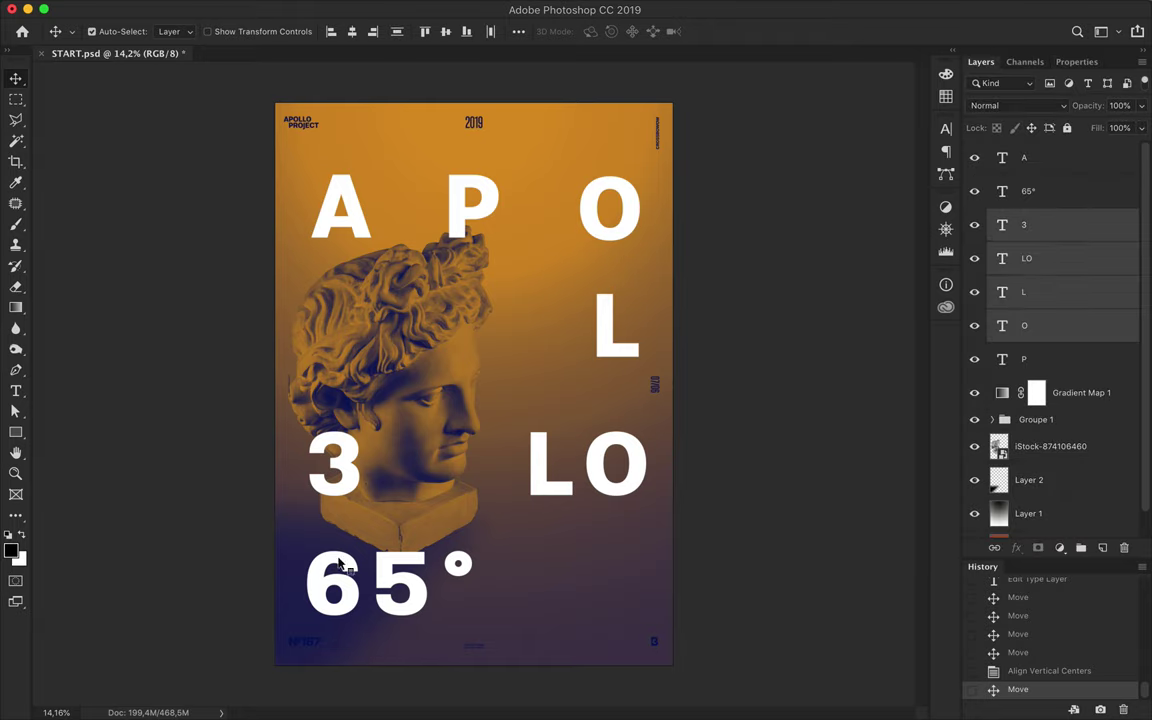
pyautogui.keyDown('shift'); pyautogui.click(390, 585); pyautogui.keyUp('shift')
pyautogui.click(518, 31)
pyautogui.click(442, 178)
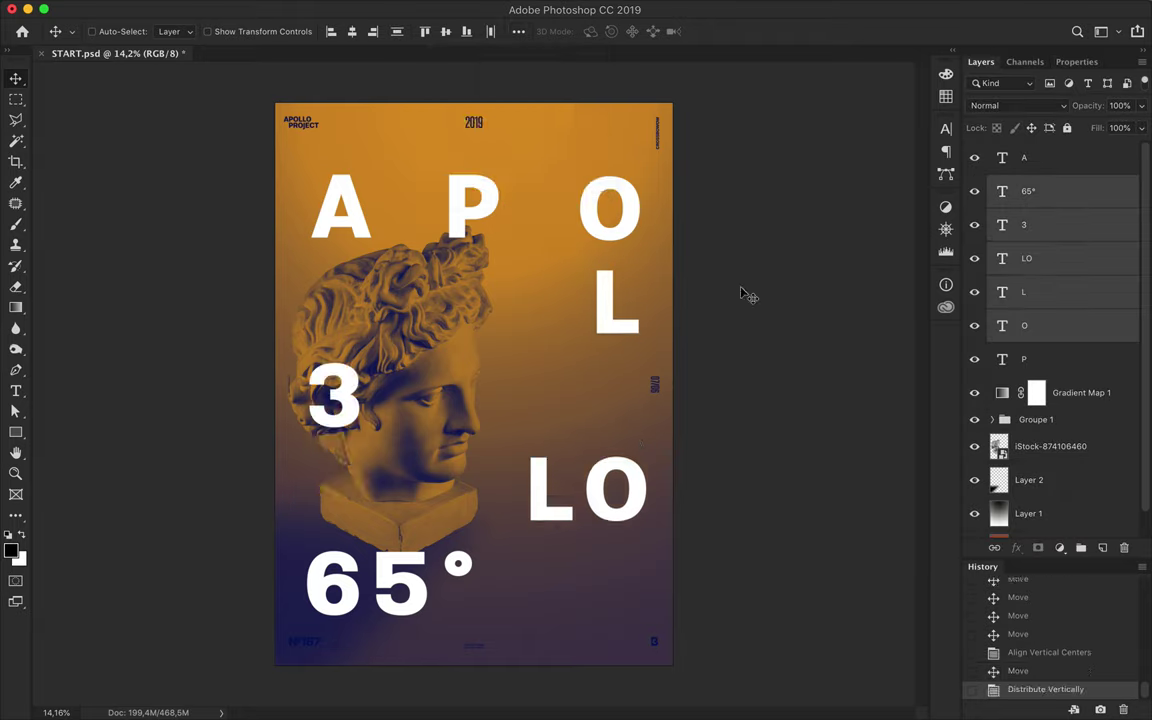
# Split 65° into a 6 at the left margin and a copied 5° at the right edge.
pyautogui.doubleClick(381, 578)
pyautogui.moveTo(368, 580); pyautogui.dragTo(485, 580)
pyautogui.press('BackSpace')
pyautogui.hotkey('ctrl', 'Return')
pyautogui.moveTo(322, 580); pyautogui.dragTo(597, 575)
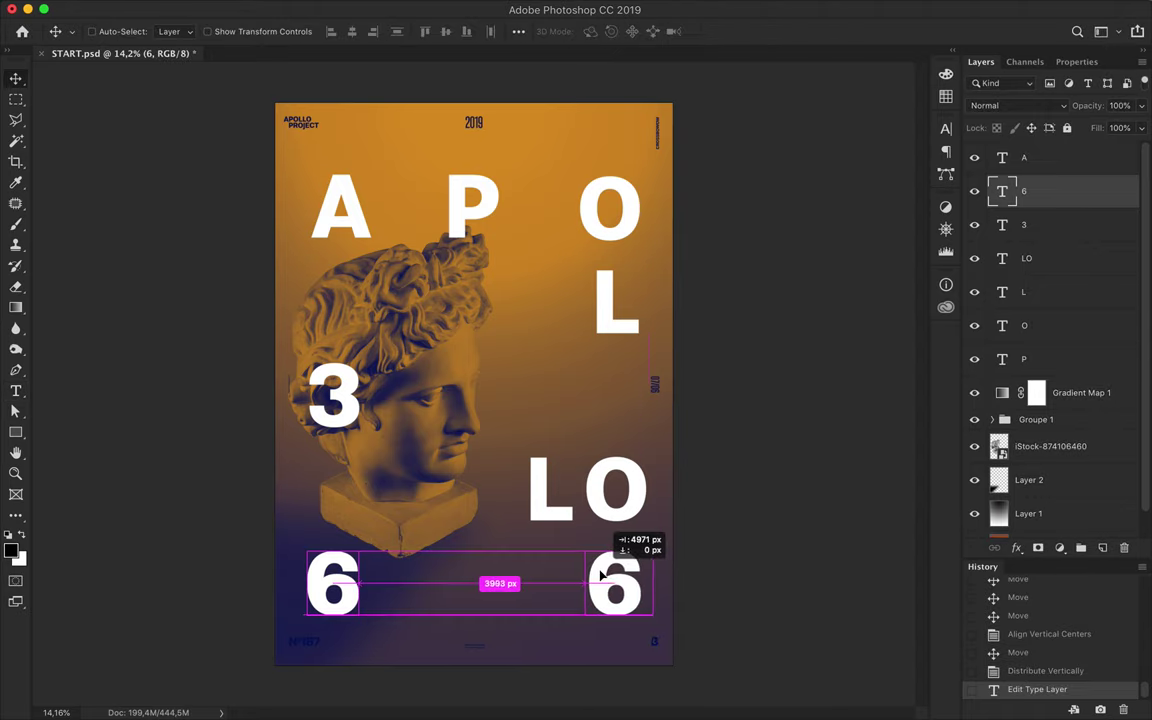
pyautogui.doubleClick(615, 580)
pyautogui.write('5°')
pyautogui.hotkey('ctrl', 'Return')
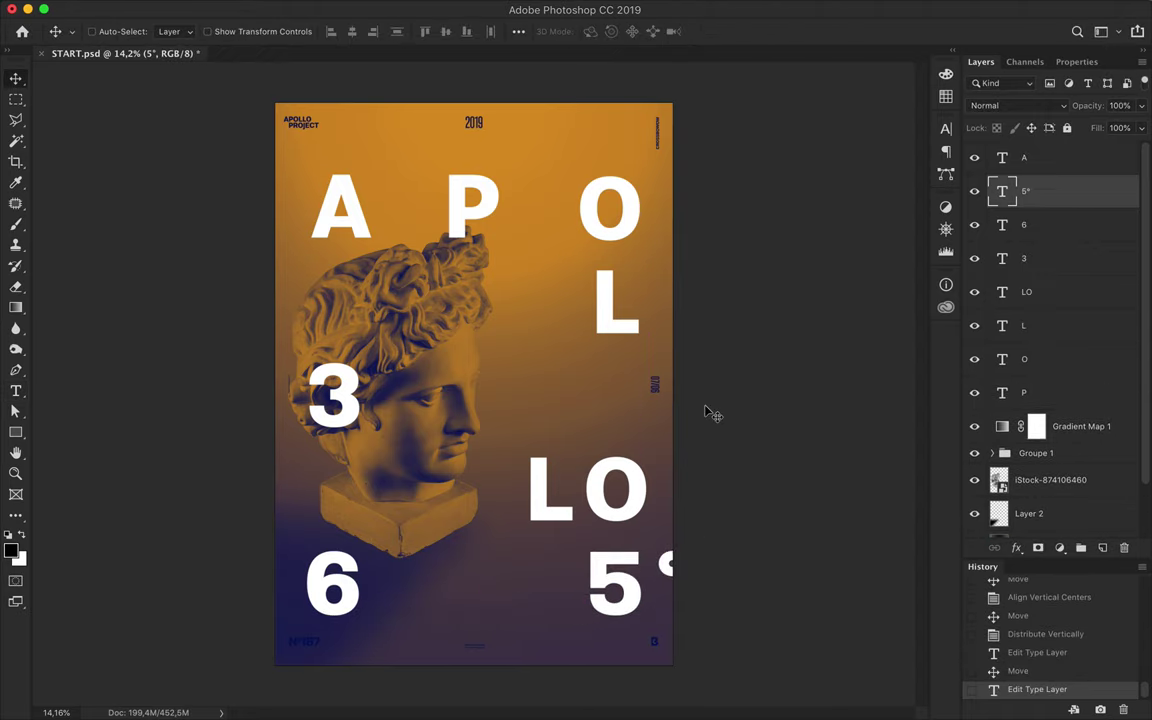
pyautogui.scroll(-2, 1062, 333)
pyautogui.click(640, 403)
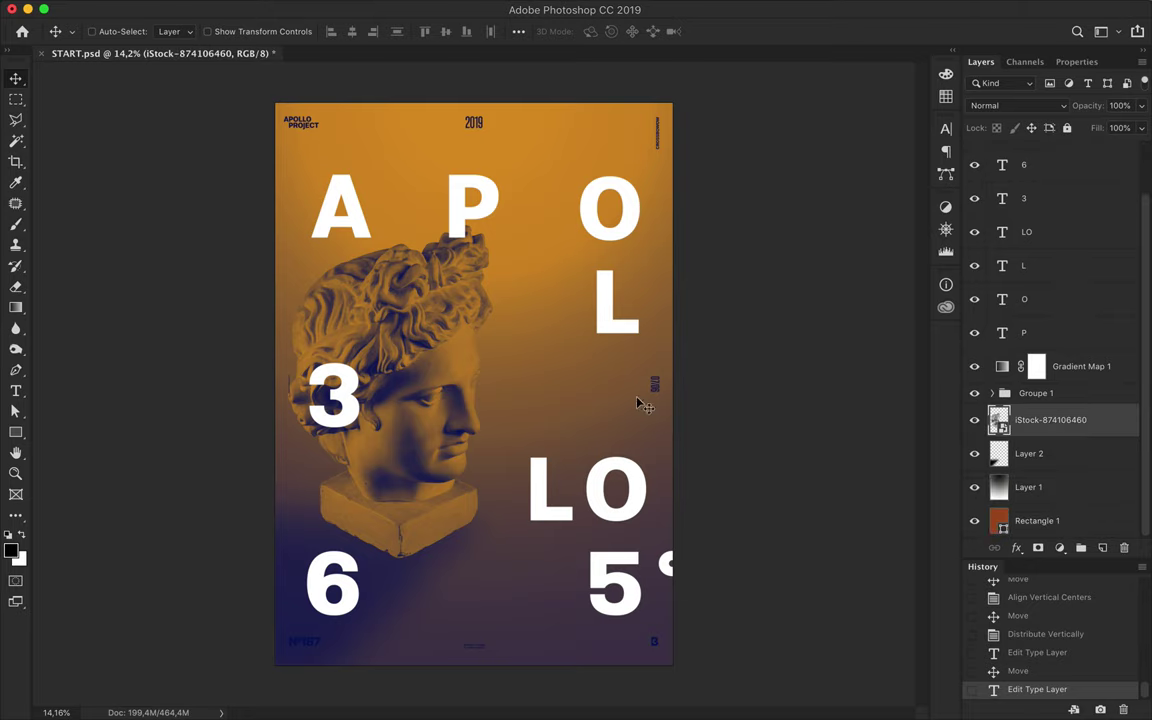
pyautogui.rightClick(15, 434)
# Draw a small outlined triangle with the Polygon tool and move its layer above Gradient Map 1.
pyautogui.click(100, 489)
pyautogui.moveTo(521, 340)
pyautogui.mouseDown()
pyautogui.moveTo(540, 360)
pyautogui.moveTo(532, 351)
pyautogui.mouseUp()
pyautogui.click(284, 29)
pyautogui.press('Return')
pyautogui.press('v')
pyautogui.moveTo(1076, 383); pyautogui.dragTo(1070, 357)
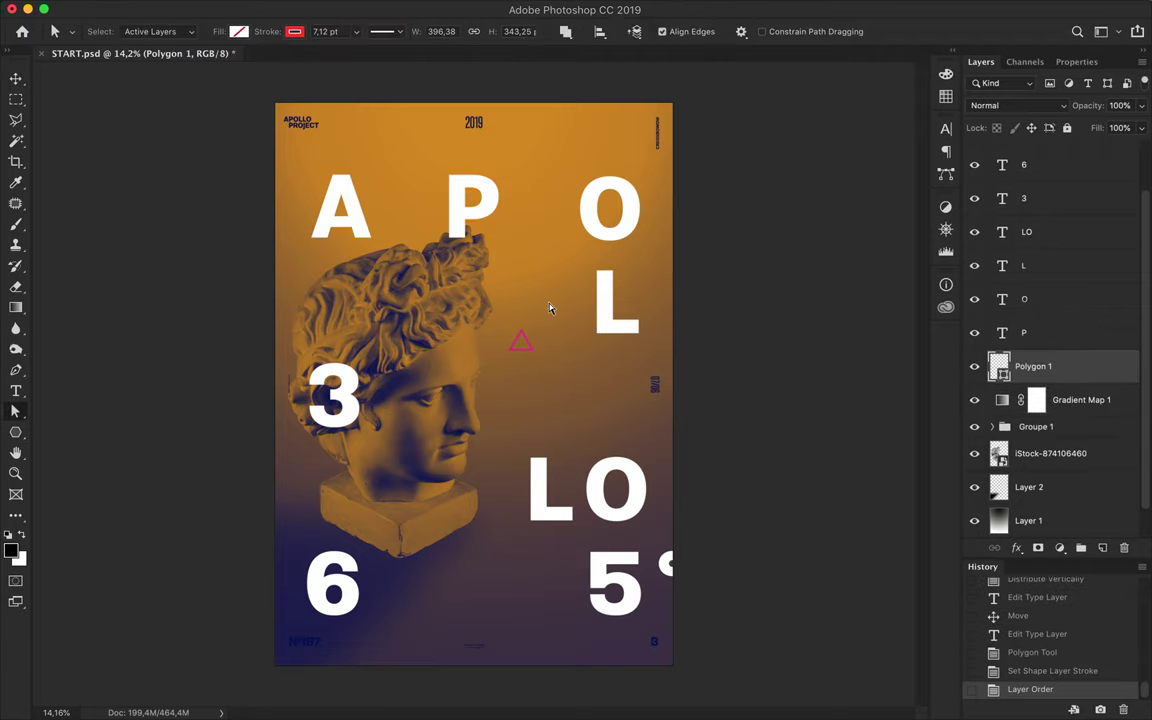
# Give the triangle a white outline of width 50 and centre it above the P.
pyautogui.click(294, 31)
pyautogui.click(240, 250)
pyautogui.click(343, 31)
pyautogui.moveTo(521, 345)
pyautogui.mouseDown()
pyautogui.moveTo(531, 343)
pyautogui.moveTo(474, 160)
pyautogui.mouseUp()
pyautogui.write('50')
pyautogui.press('Return')
pyautogui.press('v')
pyautogui.keyDown('ctrl'); pyautogui.click(474, 210); pyautogui.keyUp('ctrl')
pyautogui.click(519, 31)
pyautogui.click(471, 73)
pyautogui.keyDown('ctrl'); pyautogui.click(474, 160); pyautogui.keyUp('ctrl')
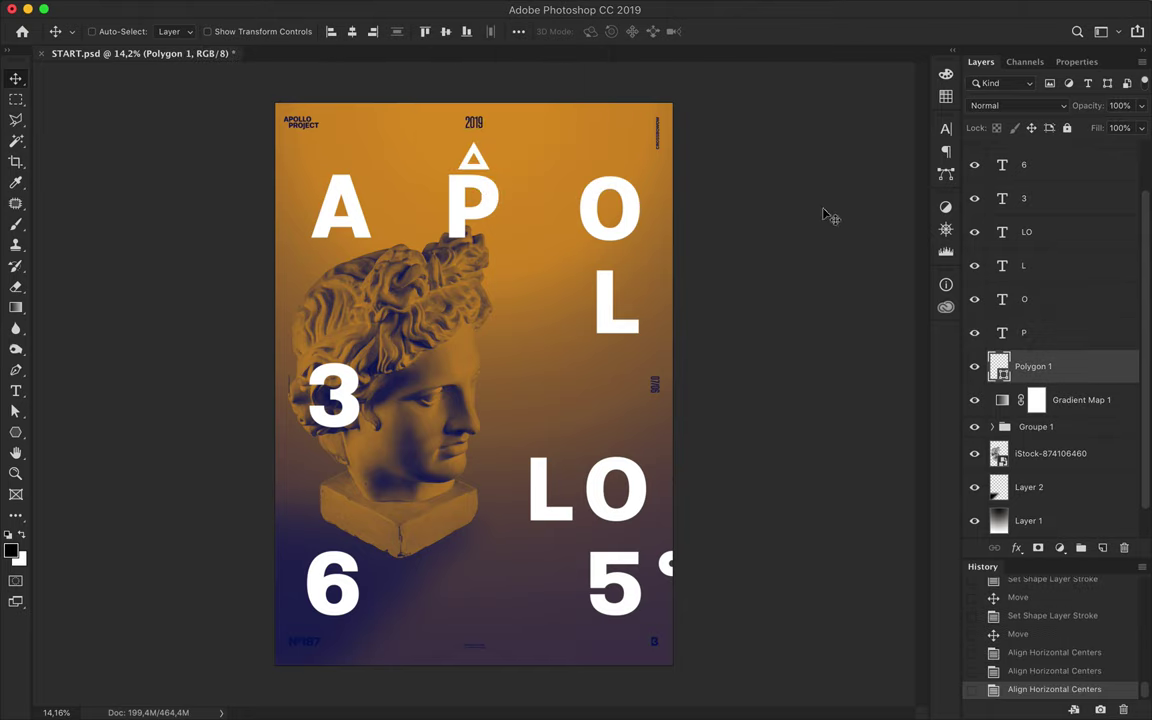
# Duplicate the triangle to the bottom, flip it upside down, and thin both outlines.
pyautogui.moveTo(481, 165)
pyautogui.mouseDown()
pyautogui.moveTo(474, 620)
pyautogui.moveTo(498, 640)
pyautogui.mouseUp()
pyautogui.hotkey('ctrl', 't')
pyautogui.press('Return')
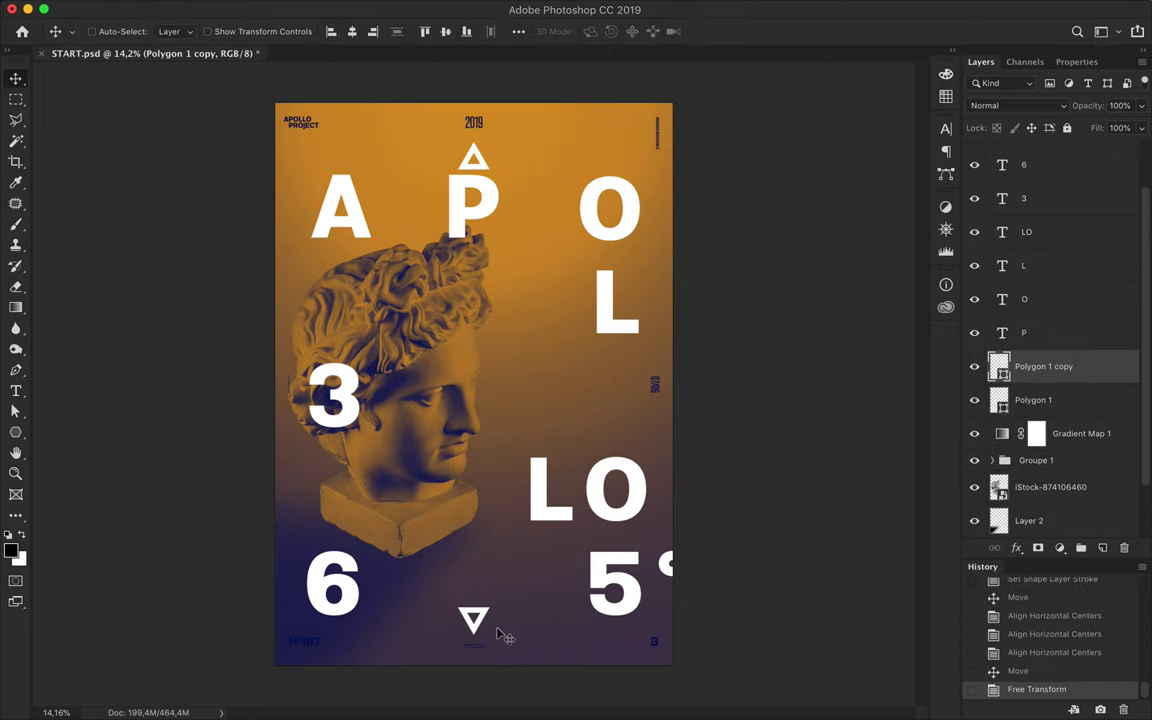
pyautogui.keyDown('shift'); pyautogui.click(481, 165); pyautogui.keyUp('shift')
pyautogui.press('a')
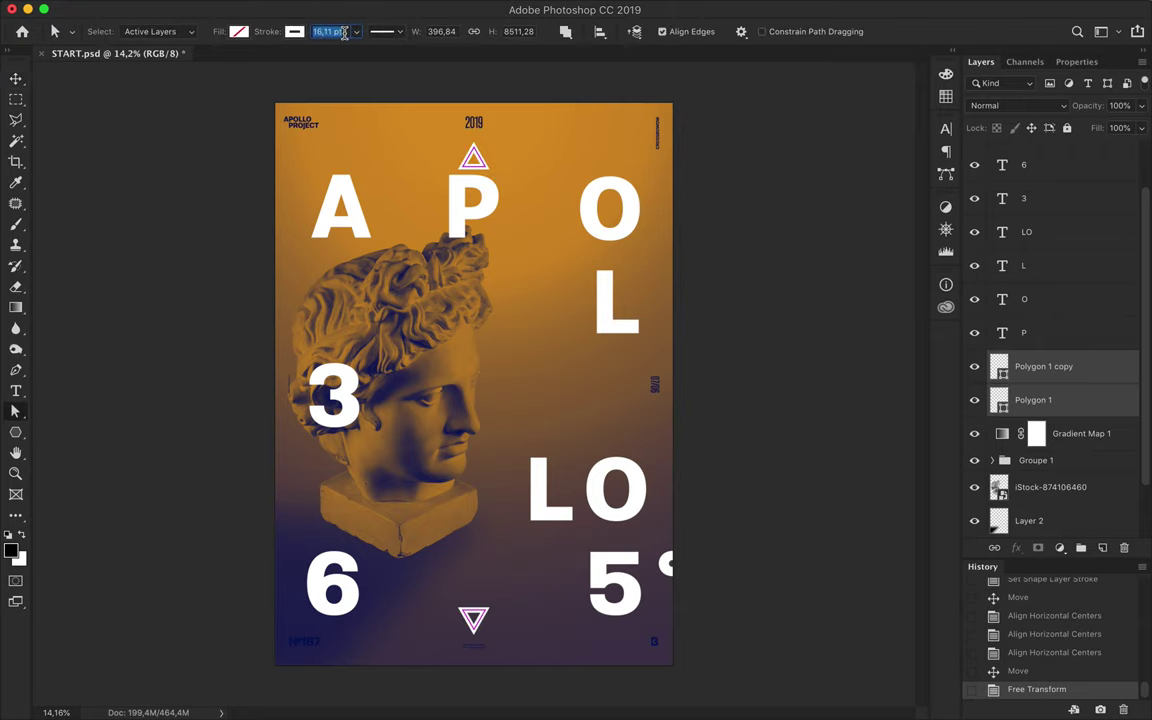
pyautogui.press('Down')
pyautogui.click(816, 190)
# Draw a short diagonal Pen line, add a rotated copy, and merge them into an X.
pyautogui.press('p')
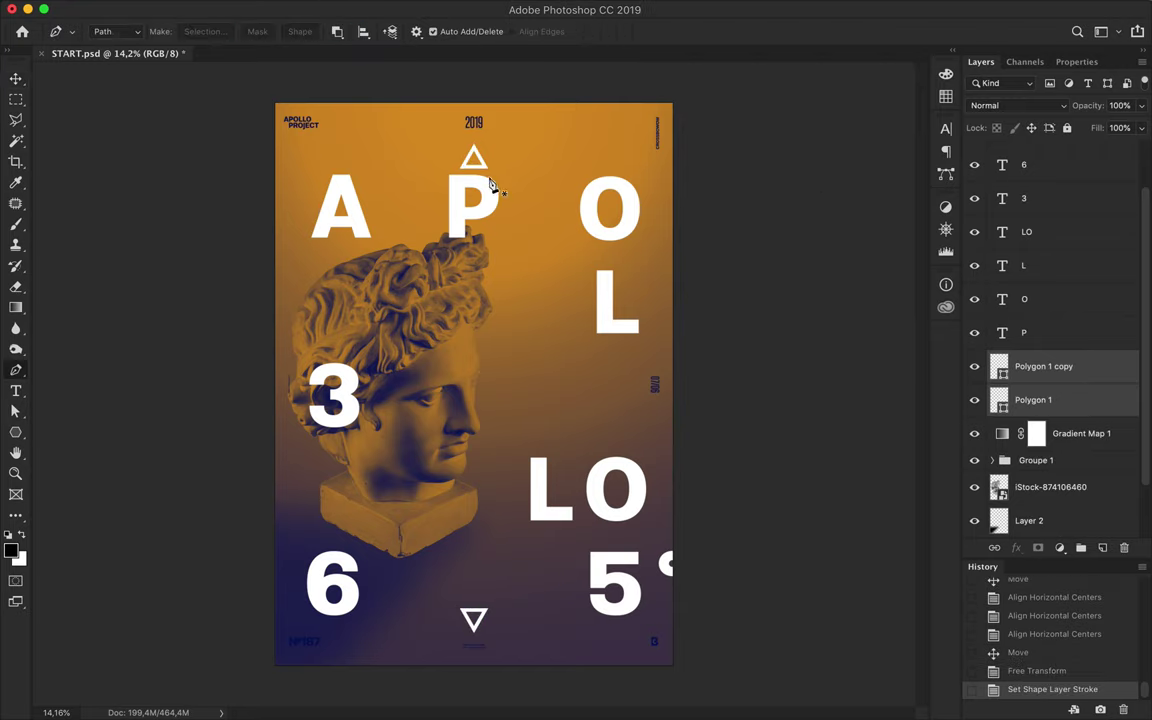
pyautogui.scroll(2, 494, 195)
pyautogui.click(487, 195)
pyautogui.click(516, 171)
pyautogui.press('a')
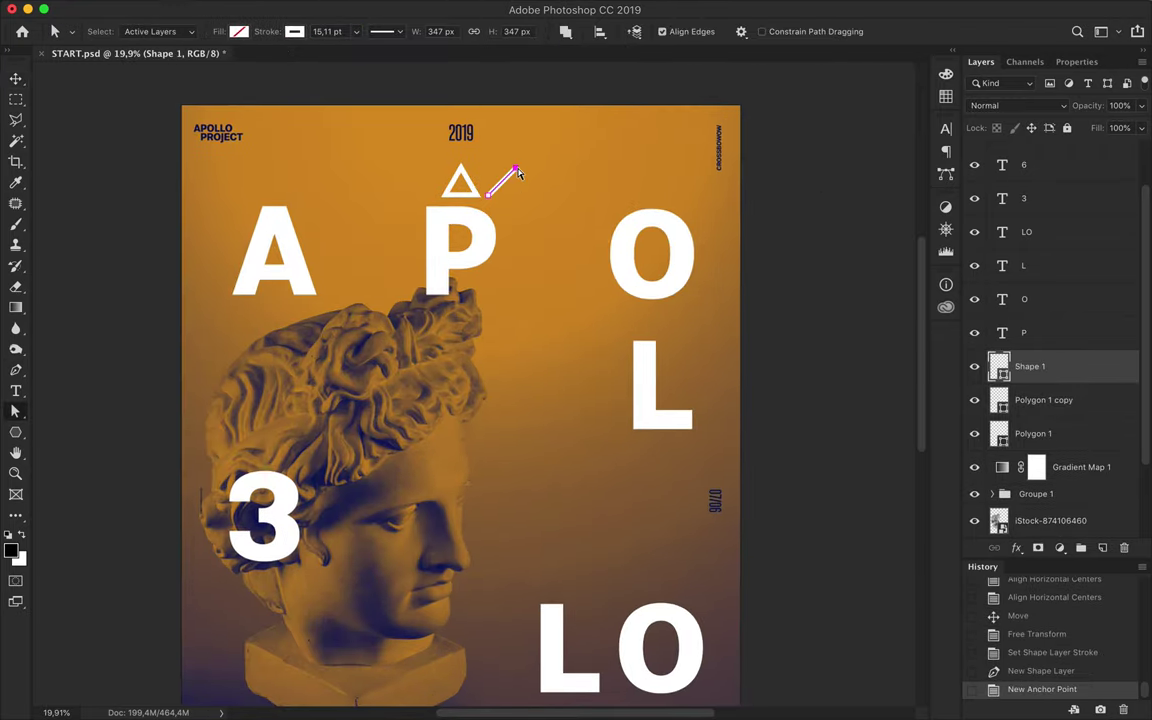
pyautogui.press('v')
pyautogui.hotkey('ctrl', 'alt', 't')
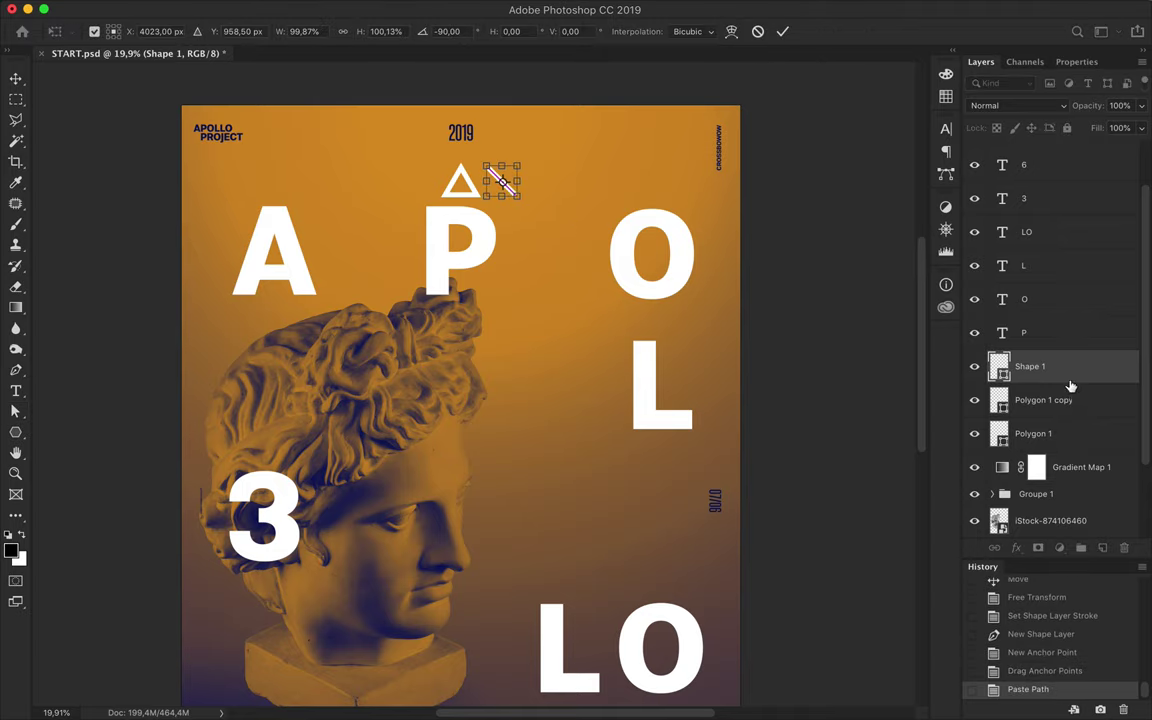
pyautogui.press('Return')
pyautogui.keyDown('shift'); pyautogui.click(1085, 405); pyautogui.keyUp('shift')
pyautogui.hotkey('ctrl', 'e')
# Centre the white X horizontally and vertically on the canvas.
pyautogui.moveTo(501, 180); pyautogui.dragTo(458, 510)
pyautogui.click(518, 31)
pyautogui.click(469, 74)
pyautogui.click(567, 74)
pyautogui.scroll(-3, 548, 391)
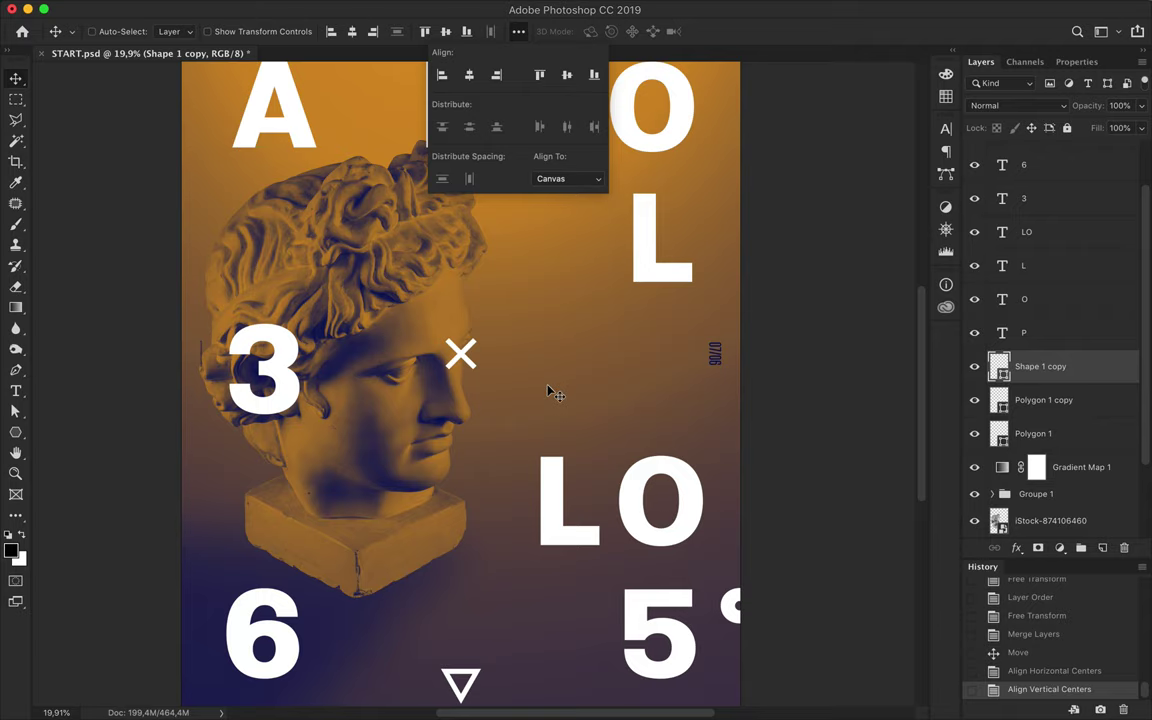
pyautogui.hotkey('ctrl', '0')
# Give both triangles a thinner 9,11 pt outline.
pyautogui.press('a')
pyautogui.press('Return')
pyautogui.keyDown('ctrl'); pyautogui.click(474, 620); pyautogui.keyUp('ctrl')
pyautogui.keyDown('ctrl'); pyautogui.keyDown('shift'); pyautogui.click(474, 157); pyautogui.keyUp('shift'); pyautogui.keyUp('ctrl')
pyautogui.press('Return')
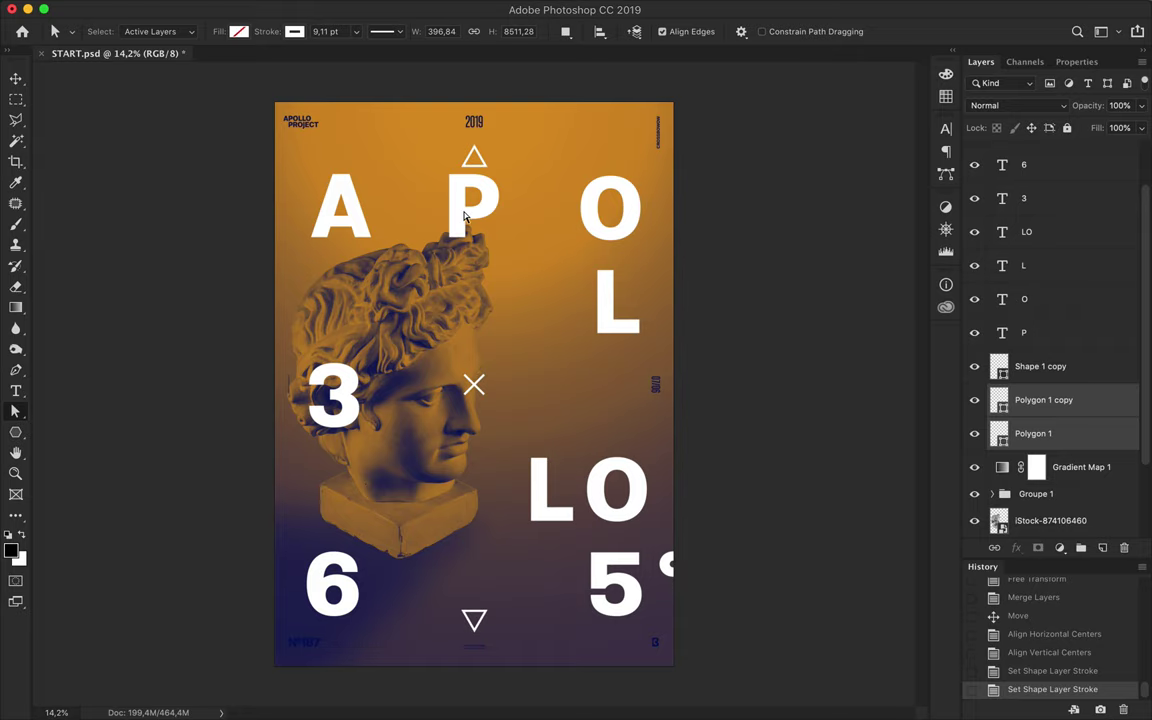
# Draw a trial circle level with the X, then delete it and the triangle.
pyautogui.rightClick(15, 432)
pyautogui.click(90, 463)
pyautogui.scroll(3, 474, 385)
pyautogui.press('v')
pyautogui.moveTo(493, 393)
pyautogui.mouseDown()
pyautogui.moveTo(746, 393)
pyautogui.moveTo(733, 393)
pyautogui.mouseUp()
pyautogui.scroll(-3, 733, 393)
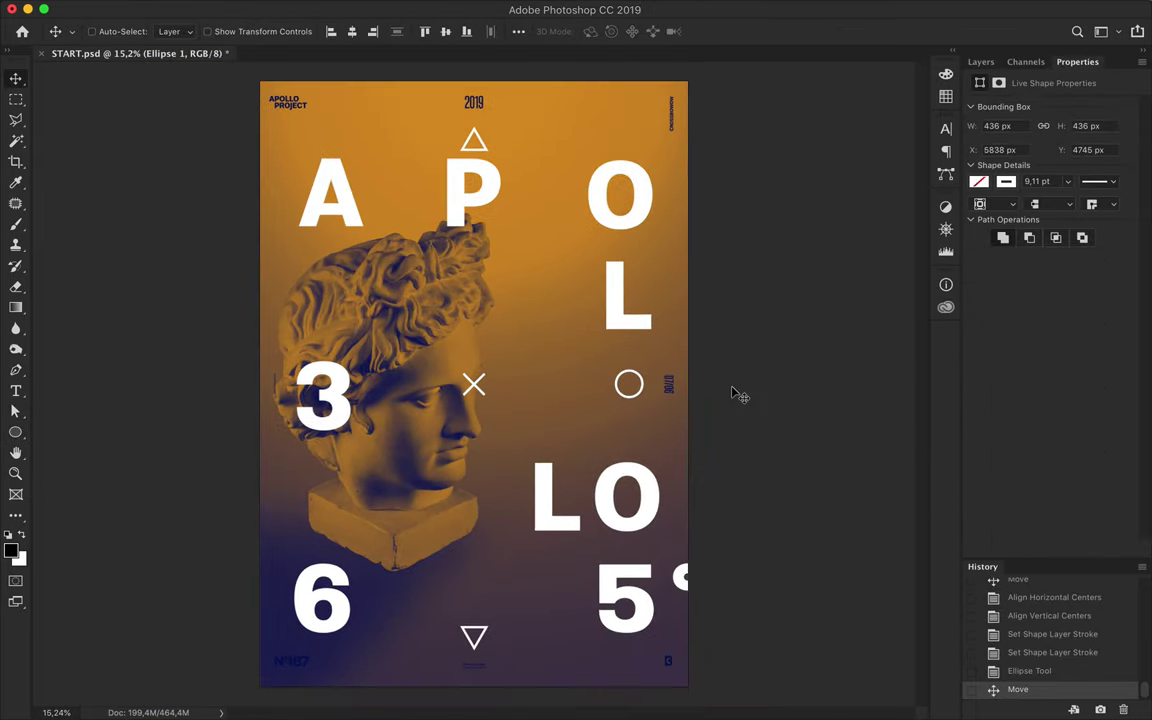
pyautogui.press('Delete')
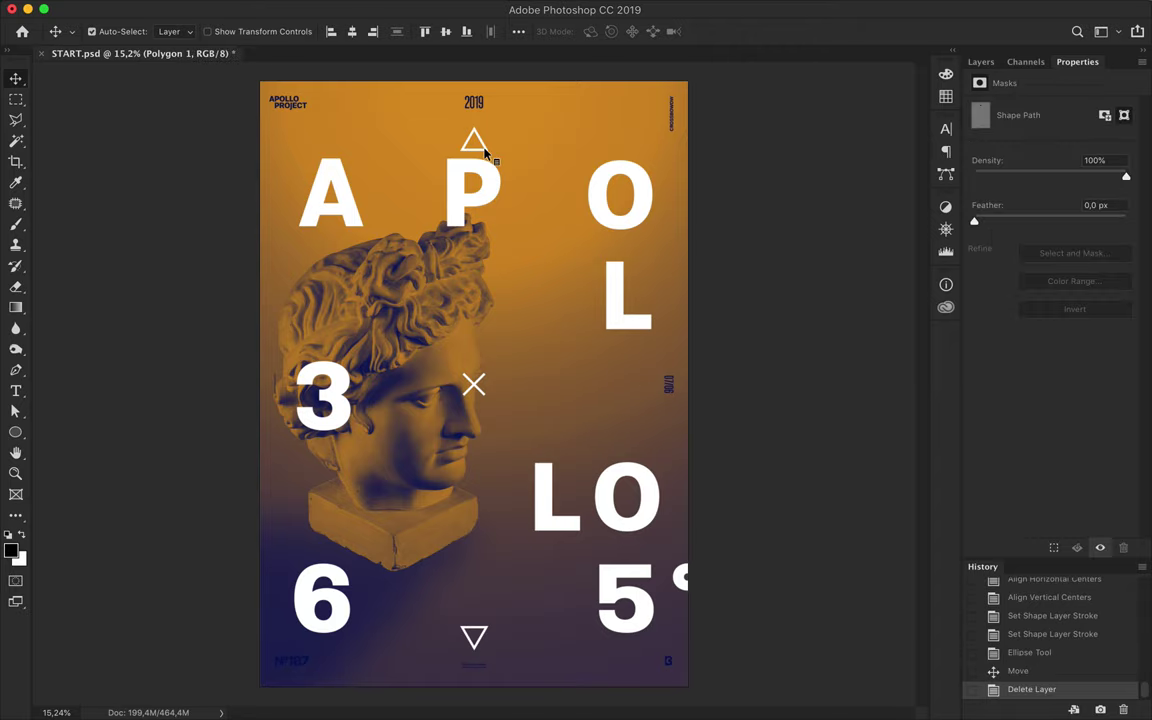
pyautogui.press('Delete')
pyautogui.click(980, 61)
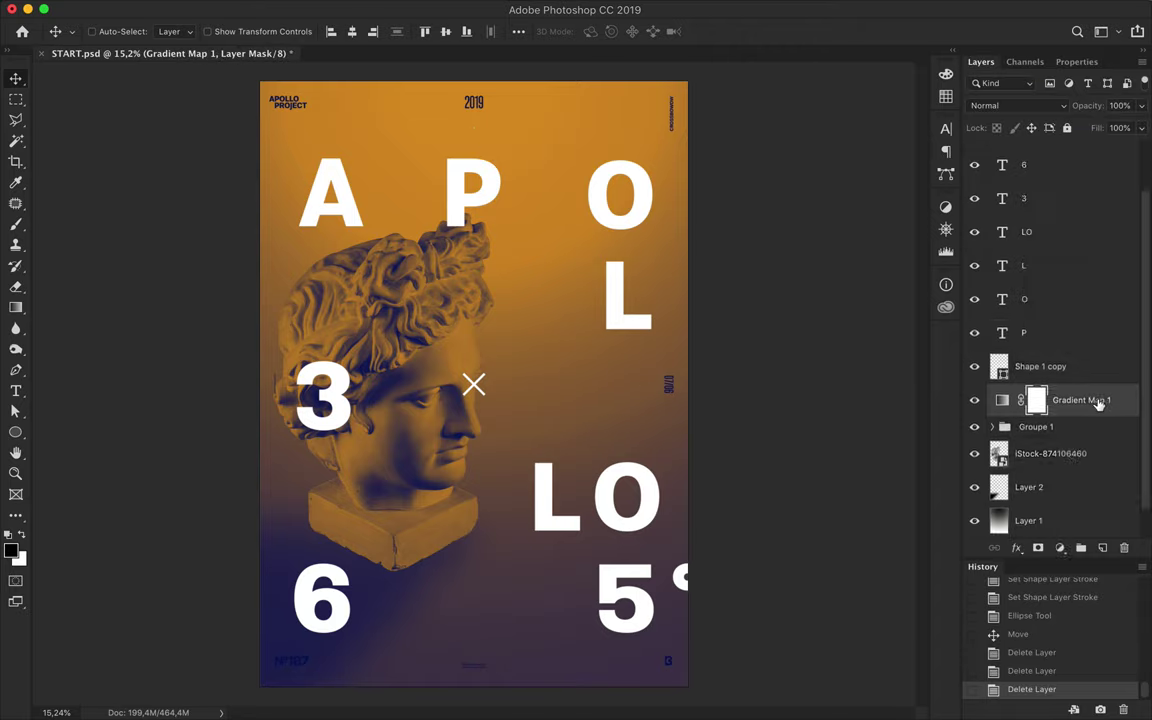
pyautogui.click(1050, 420)
# Fill a new layer above the photo with the pink-to-transparent gradient.
pyautogui.press('g')
pyautogui.click(110, 31)
pyautogui.click(679, 188)
pyautogui.press('Return')
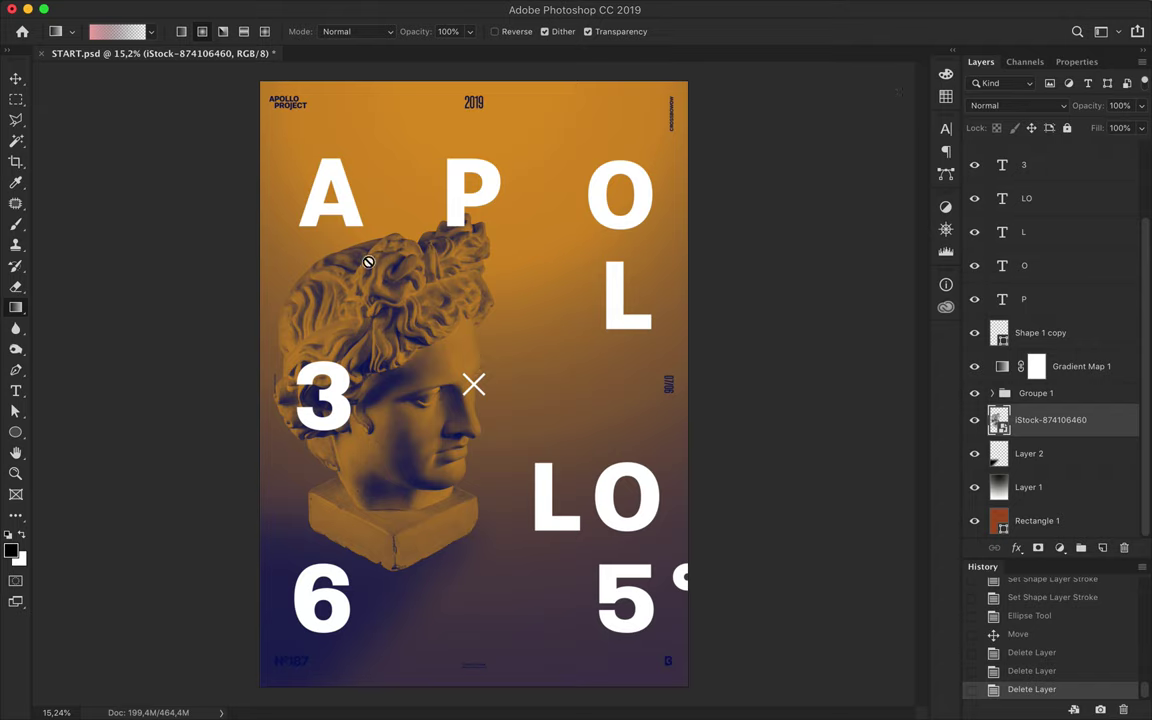
pyautogui.hotkey('ctrl', 'shift', 'alt', 'n')
pyautogui.moveTo(440, 398); pyautogui.dragTo(453, 584)
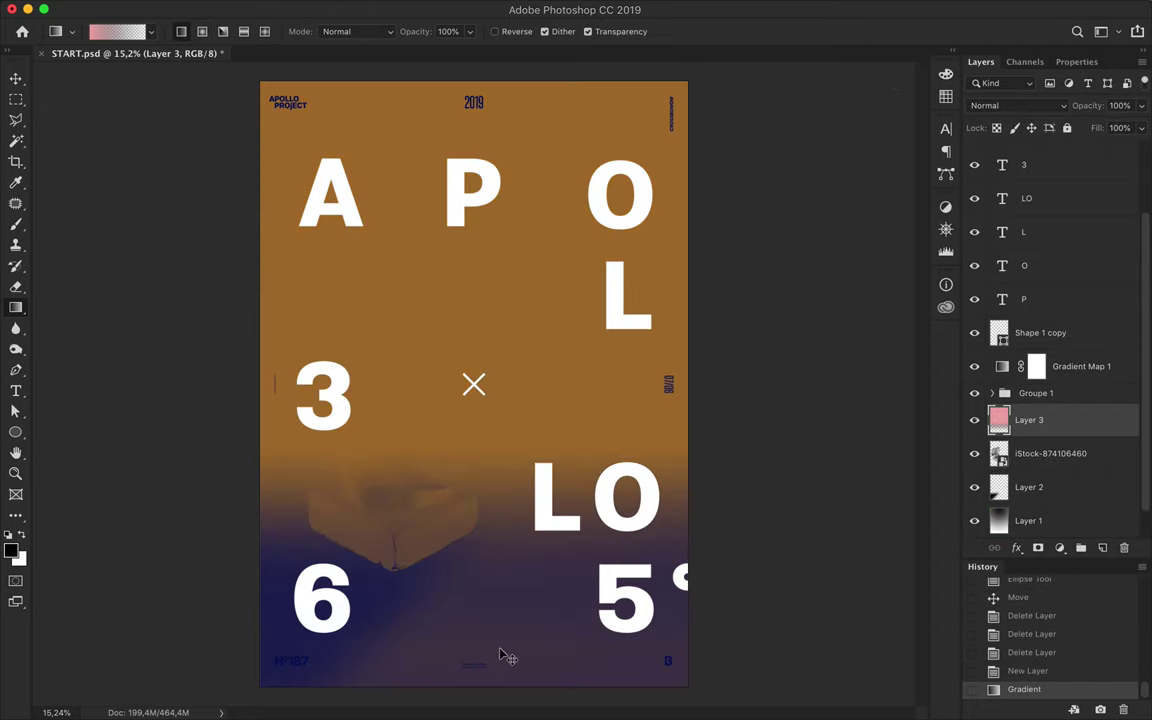
pyautogui.hotkey('ctrl', 'z')
pyautogui.click(150, 31)
pyautogui.press('Escape')
pyautogui.hotkey('ctrl', 'shift', 'z')
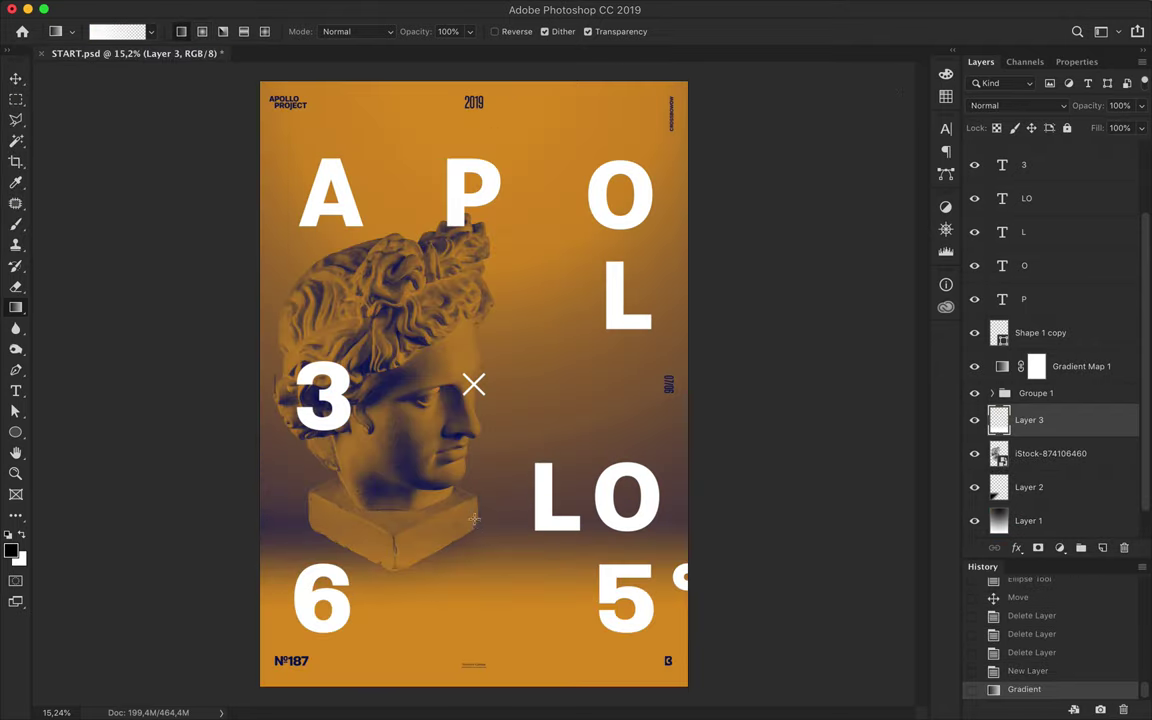
# Stretch the gradient band down the poster, set its fill to 36%, and nudge it lower.
pyautogui.hotkey('ctrl', 't')
pyautogui.moveTo(473, 514); pyautogui.dragTo(503, 562)
pyautogui.press('Return')
pyautogui.press('v')
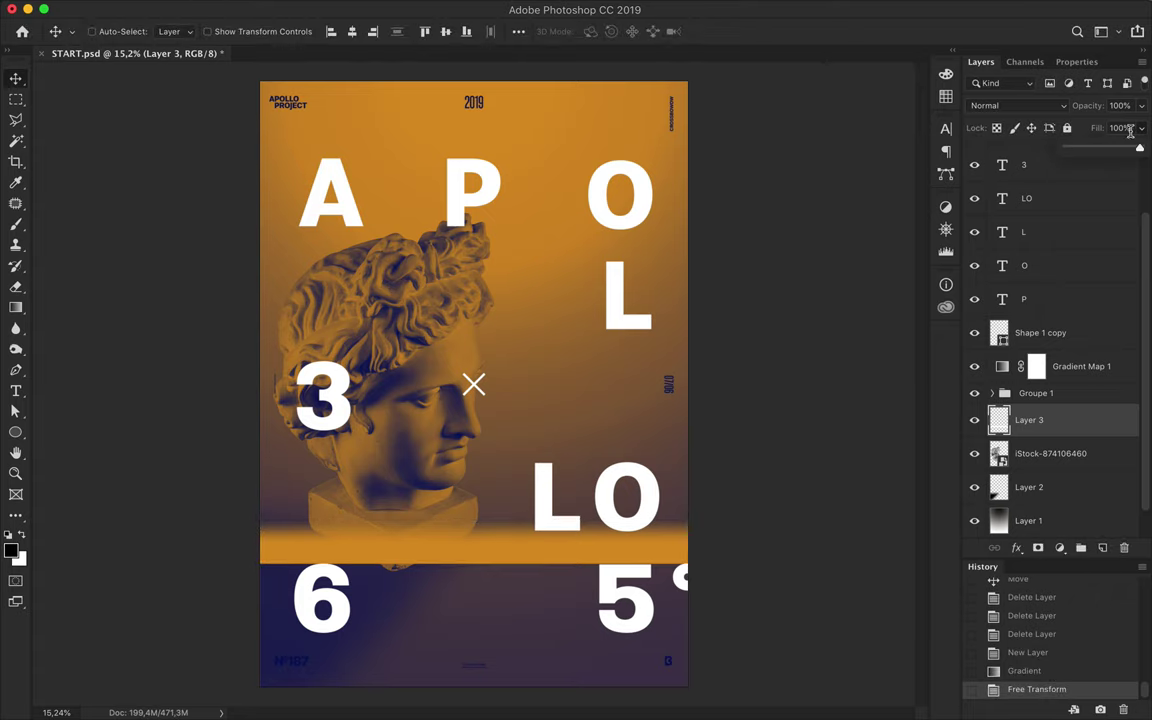
pyautogui.moveTo(1139, 147); pyautogui.dragTo(1090, 147)
pyautogui.moveTo(560, 560)
pyautogui.mouseDown()
pyautogui.moveTo(540, 603)
pyautogui.moveTo(545, 678)
pyautogui.mouseUp()
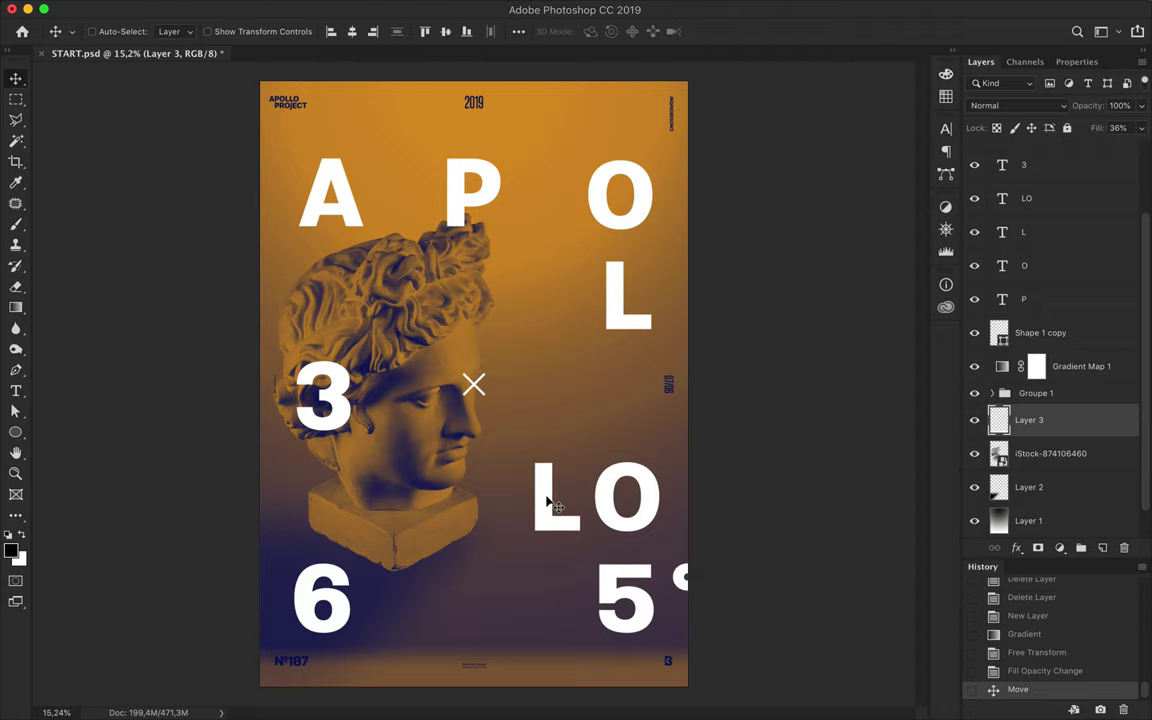
# Draw several thin diagonal Pen-tool shape lines across the poster.
pyautogui.press('p')
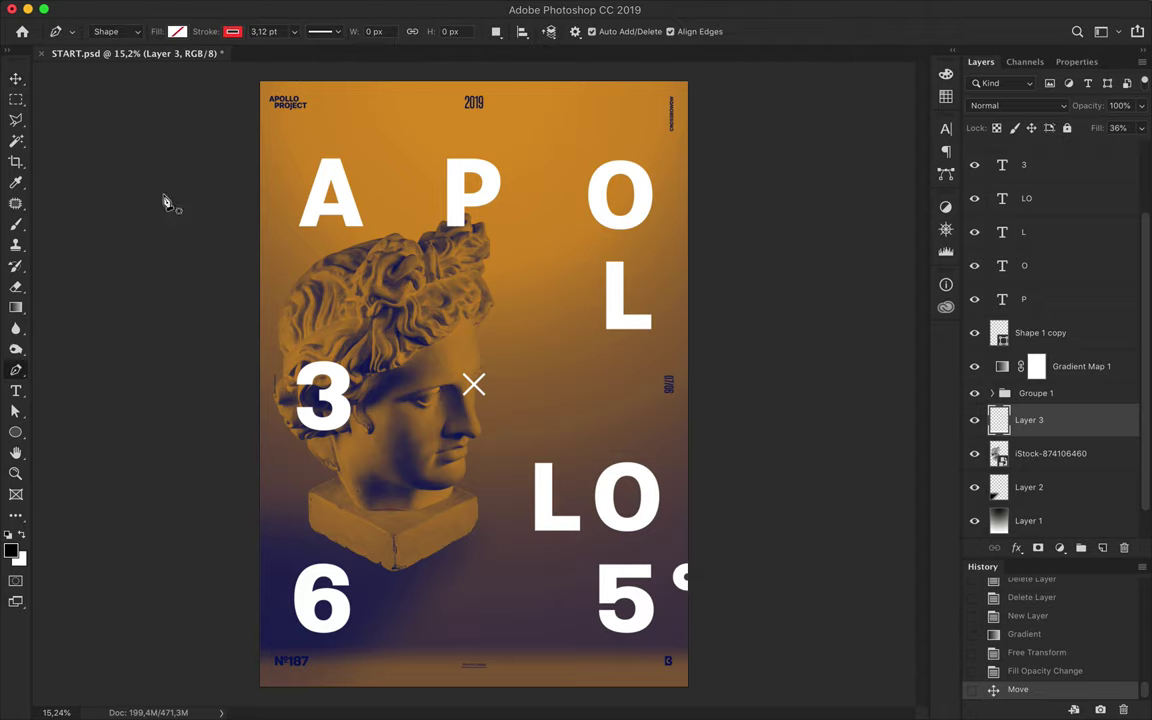
pyautogui.click(177, 31)
pyautogui.click(698, 100)
pyautogui.click(697, 160)
pyautogui.click(527, 327)
pyautogui.click(535, 350)
pyautogui.keyDown('shift'); pyautogui.click(714, 529); pyautogui.keyUp('shift')
pyautogui.keyDown('shift'); pyautogui.click(545, 658); pyautogui.keyUp('shift')
pyautogui.click(247, 632)
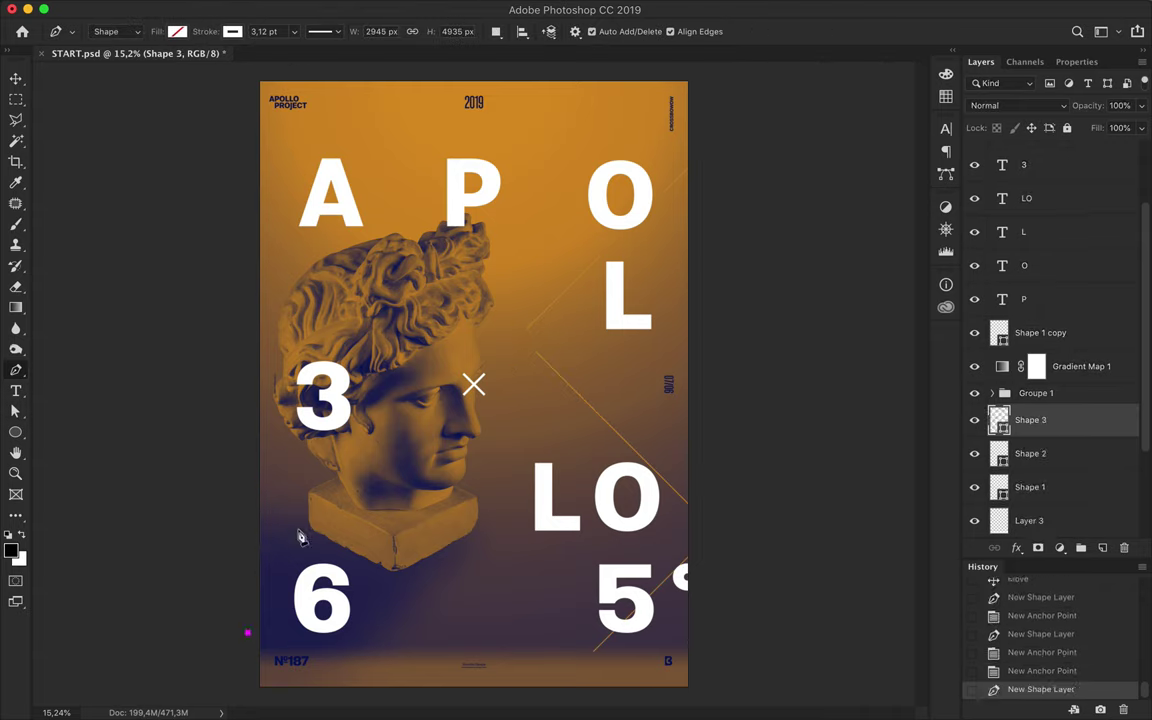
pyautogui.press('Return')
pyautogui.click(326, 73)
pyautogui.keyDown('shift'); pyautogui.click(500, 247); pyautogui.keyUp('shift')
# Set the lines' stroke colour and add one more diagonal line near the bottom.
pyautogui.press('a')
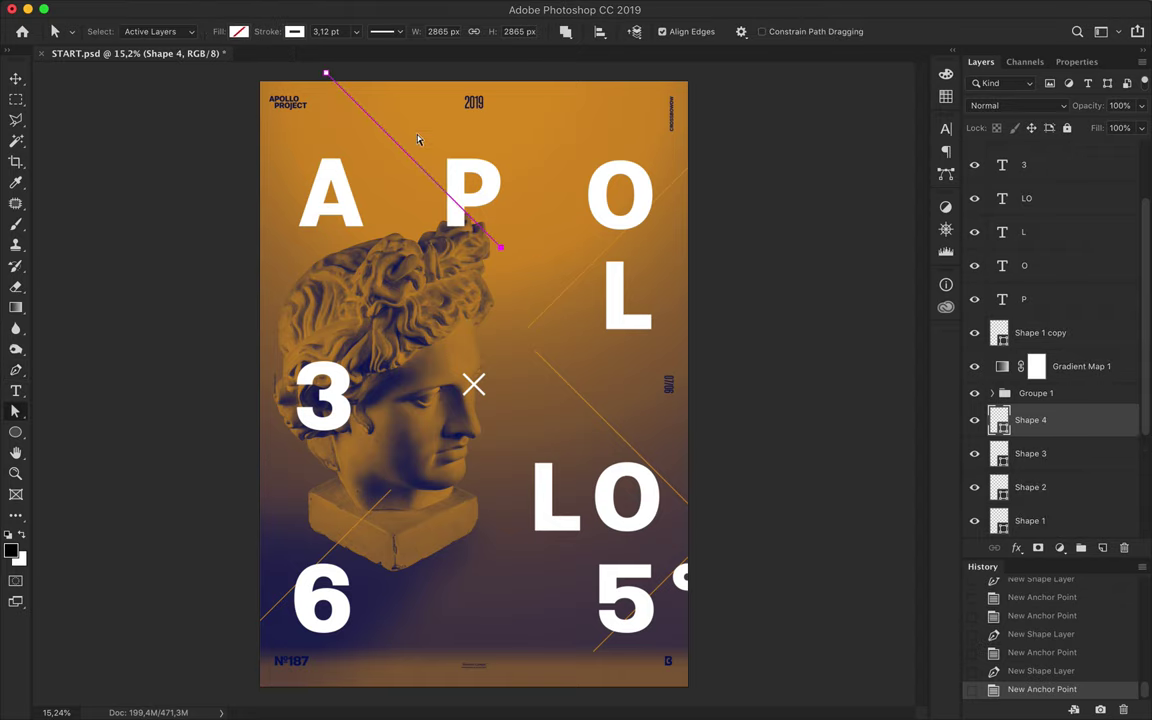
pyautogui.click(294, 31)
pyautogui.click(205, 102)
pyautogui.press('p')
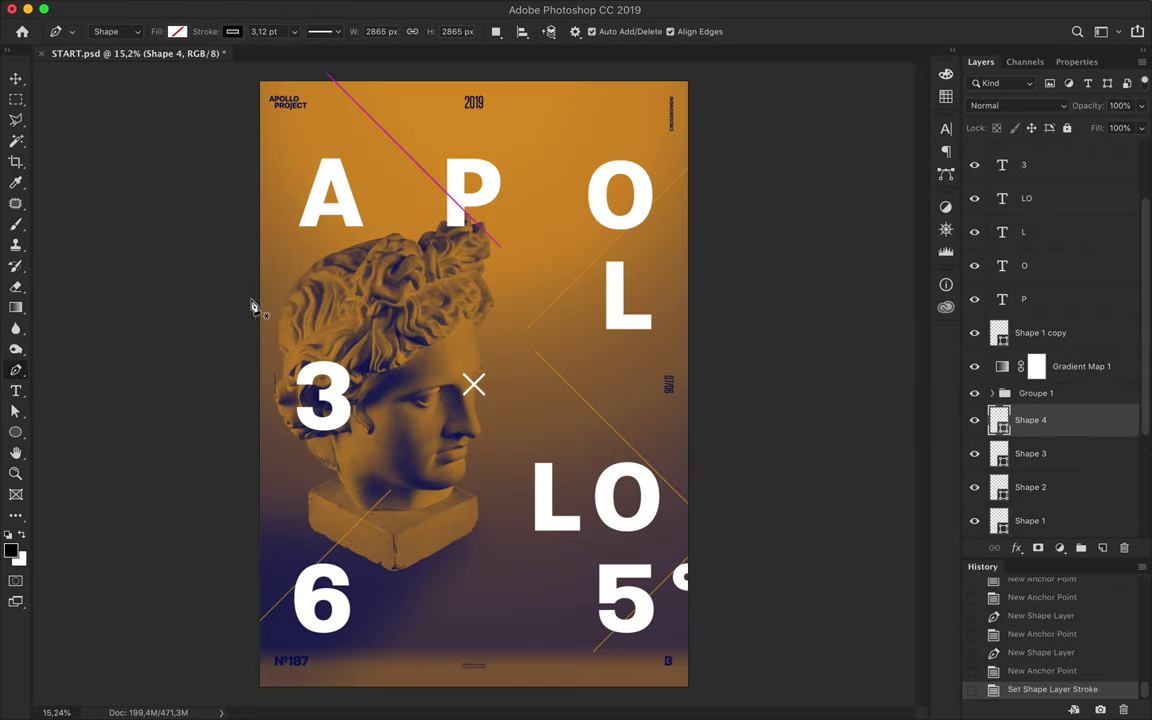
pyautogui.press('a')
pyautogui.press('p')
pyautogui.click(493, 590)
pyautogui.keyDown('shift'); pyautogui.click(603, 698); pyautogui.keyUp('shift')
pyautogui.press('a')
# Lower the selected line layers to 41% fill and move them below Layer 1.
pyautogui.keyDown('shift'); pyautogui.click(1071, 487); pyautogui.keyUp('shift')
pyautogui.moveTo(1141, 128); pyautogui.dragTo(1100, 150)
pyautogui.press('v')
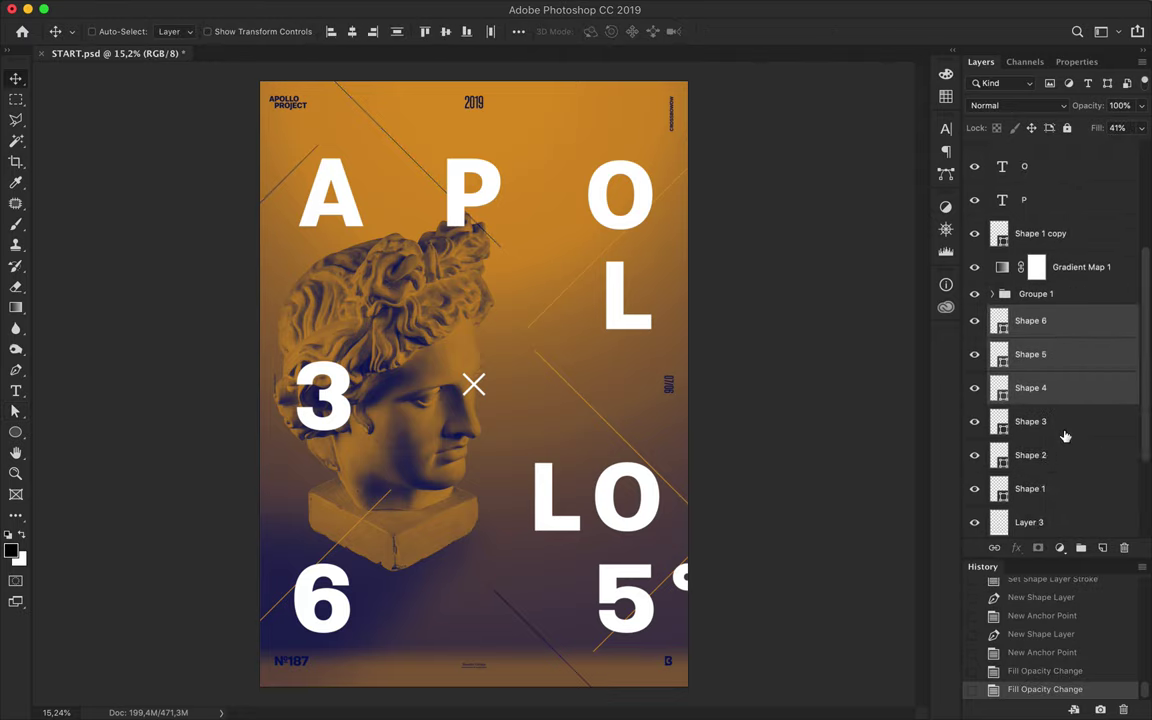
pyautogui.moveTo(1067, 437); pyautogui.dragTo(1040, 511)
# Adjust the lines' endpoints with Direct Selection, deleting a stray anchor point.
pyautogui.press('a')
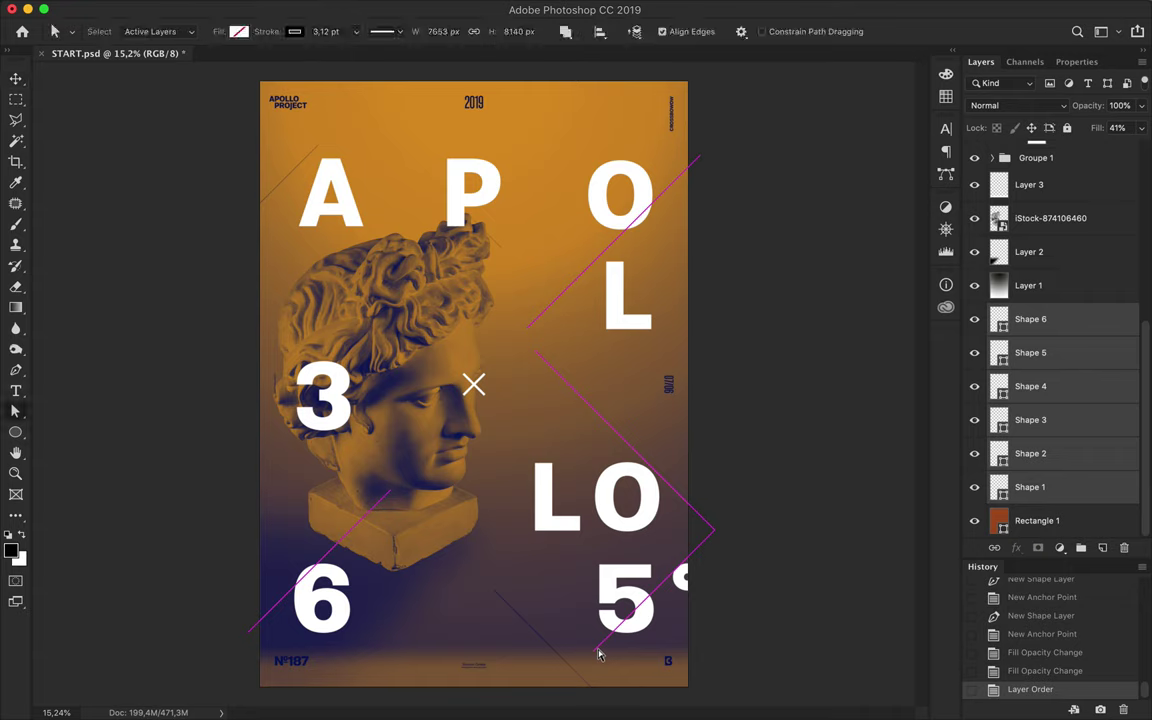
pyautogui.click(712, 527)
pyautogui.press('Delete')
pyautogui.moveTo(536, 358); pyautogui.dragTo(535, 320)
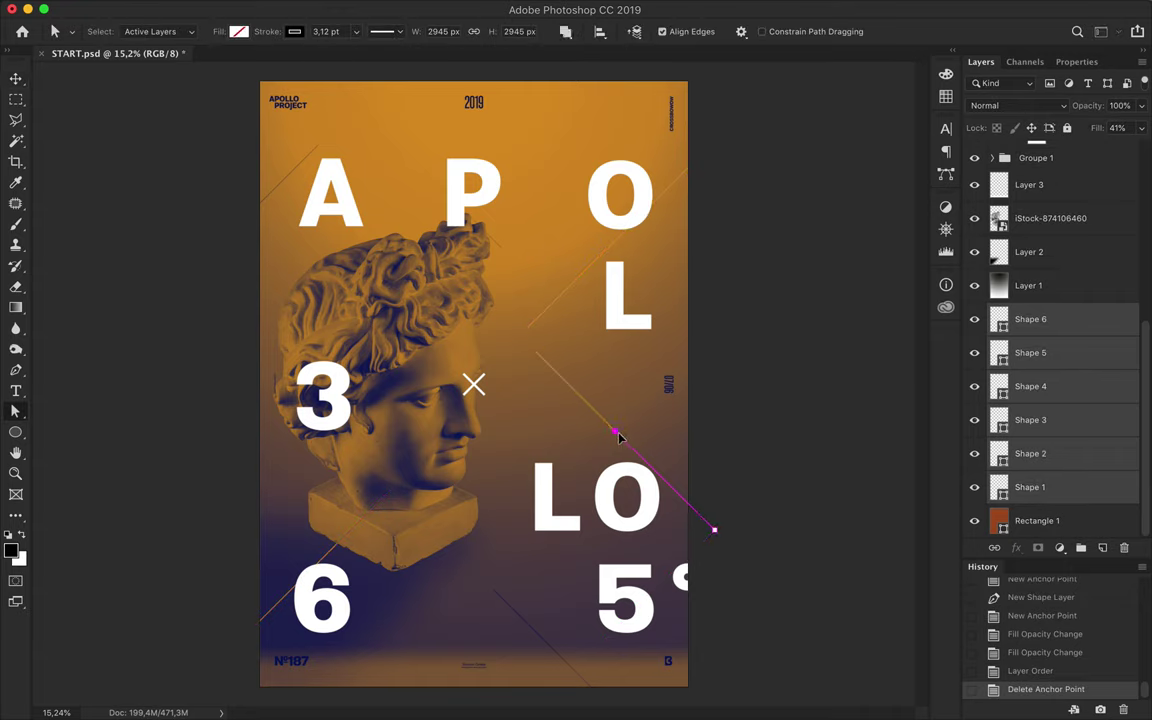
pyautogui.moveTo(714, 528); pyautogui.dragTo(700, 155)
pyautogui.moveTo(320, 152); pyautogui.dragTo(303, 159)
pyautogui.click(174, 252)
pyautogui.moveTo(502, 604); pyautogui.dragTo(455, 560)
pyautogui.click(763, 424)
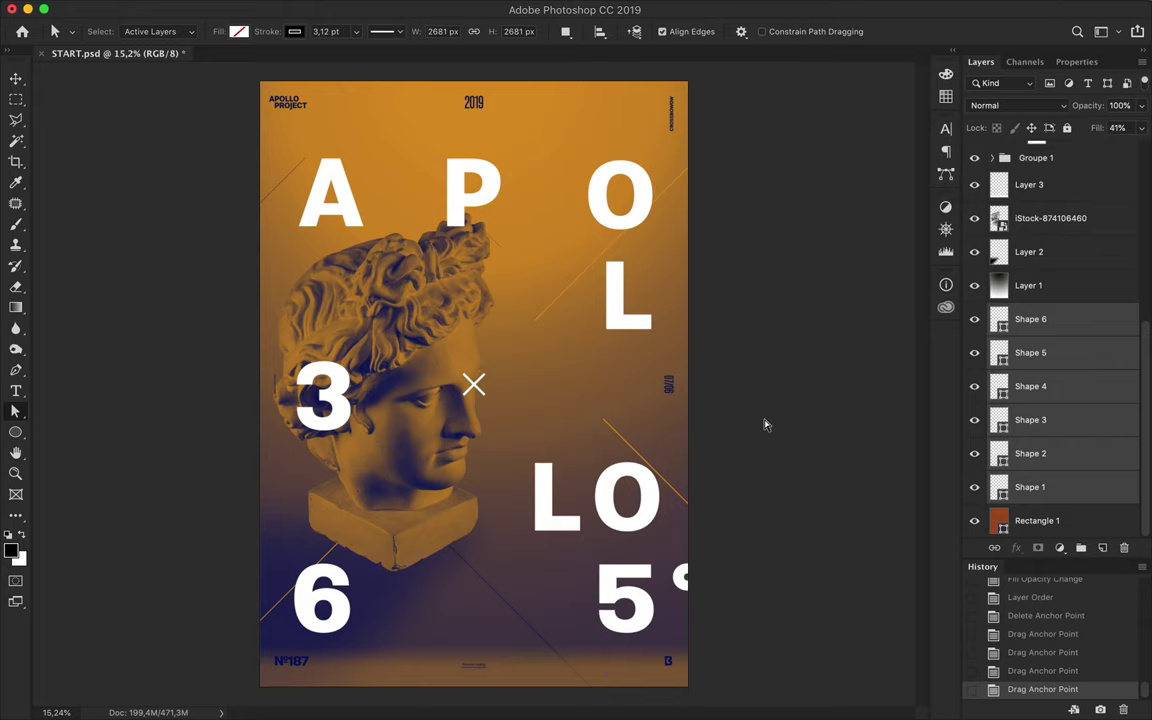
pyautogui.hotkey('ctrl', '-')
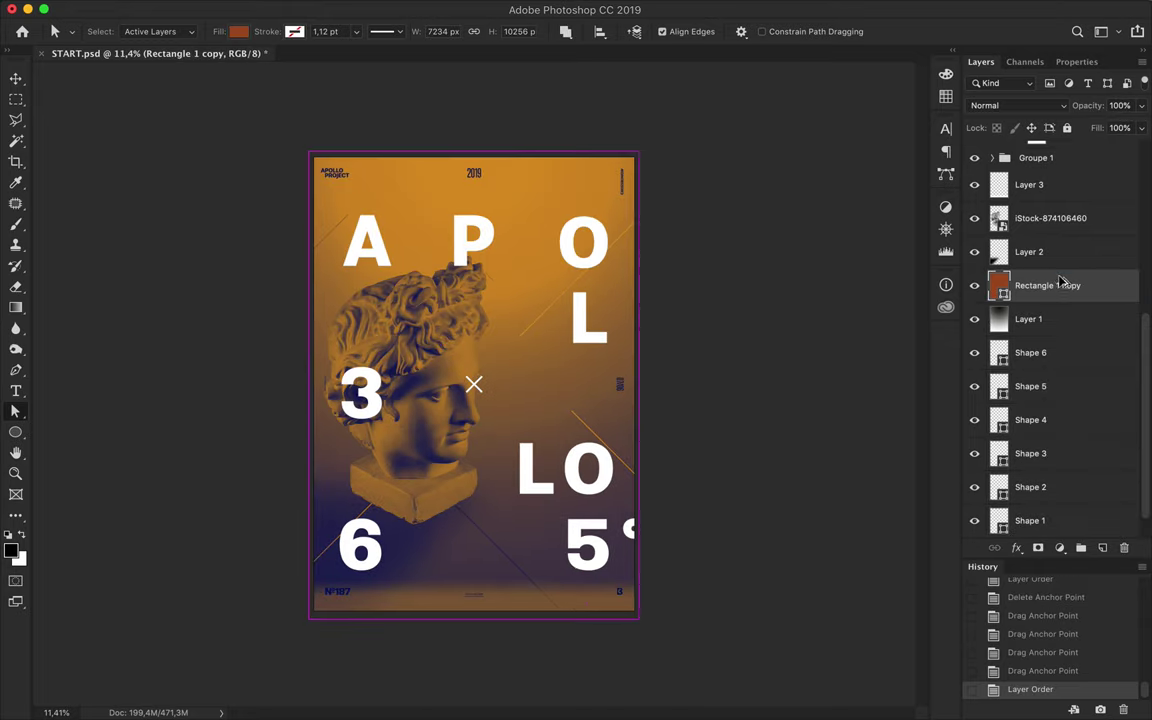
# Duplicate Rectangle 1 and apply Add Noise to it as a smart object.
pyautogui.keyDown('alt'); pyautogui.moveTo(1040, 521); pyautogui.dragTo(1047, 300); pyautogui.keyUp('alt')
pyautogui.click(393, 8)
pyautogui.click(643, 244)
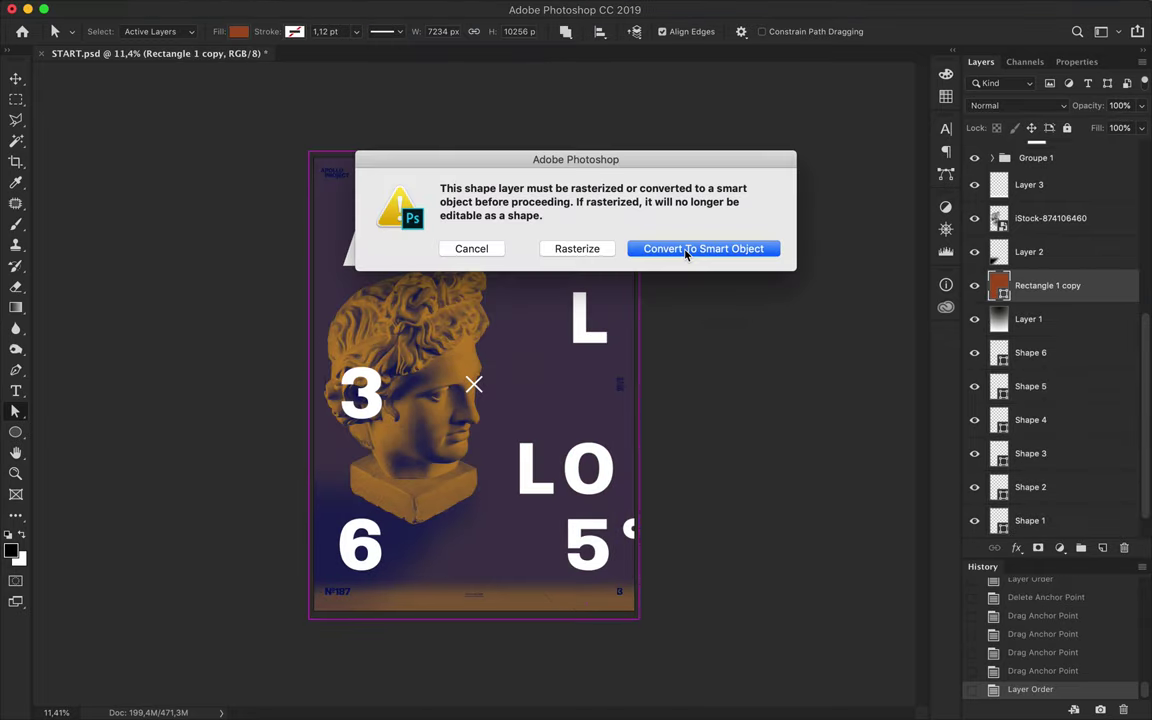
pyautogui.click(660, 247)
pyautogui.click(210, 37)
# Move the rectangle copy above Layer 3 and set it to Overlay at 70% fill.
pyautogui.moveTo(1047, 285); pyautogui.dragTo(1047, 172)
pyautogui.click(1018, 105)
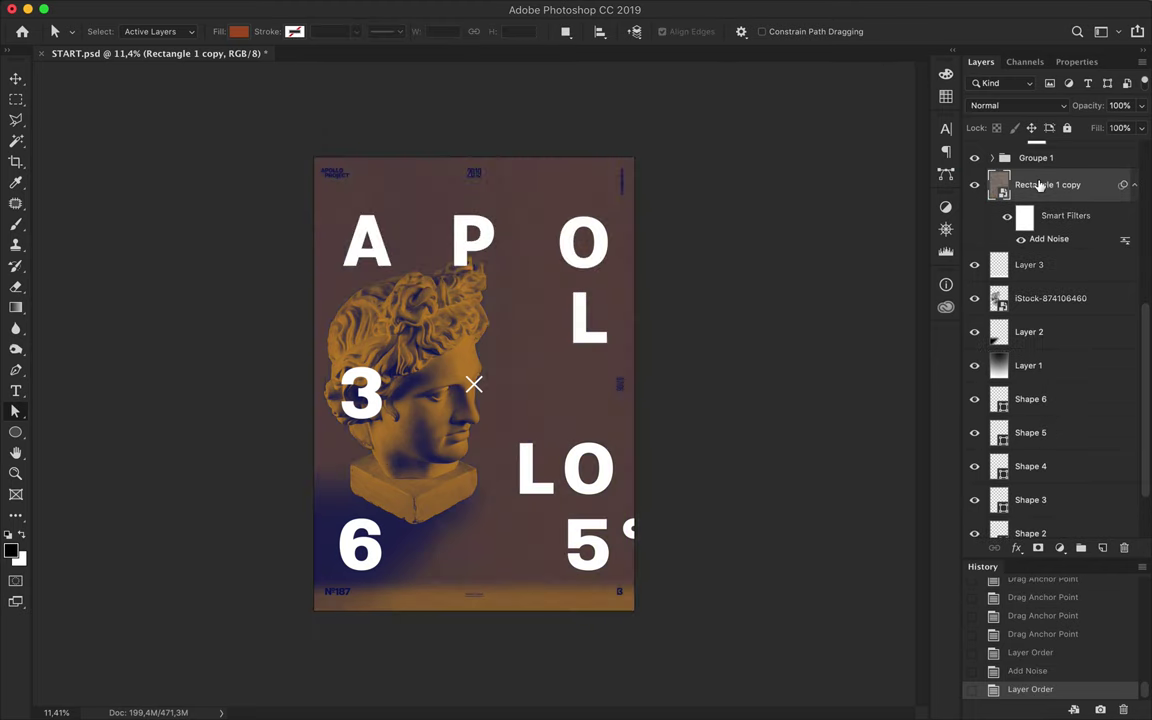
pyautogui.click(1022, 278)
pyautogui.scroll(3, 474, 384)
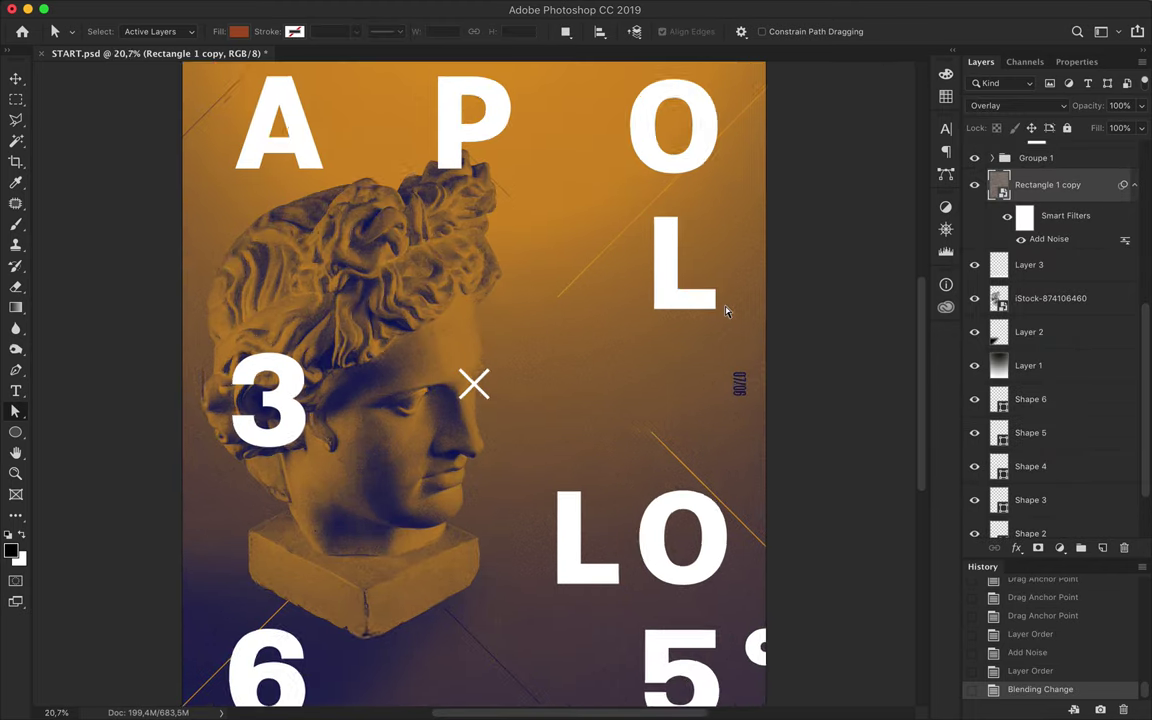
pyautogui.click(1141, 128)
pyautogui.moveTo(1138, 148); pyautogui.dragTo(1119, 150)
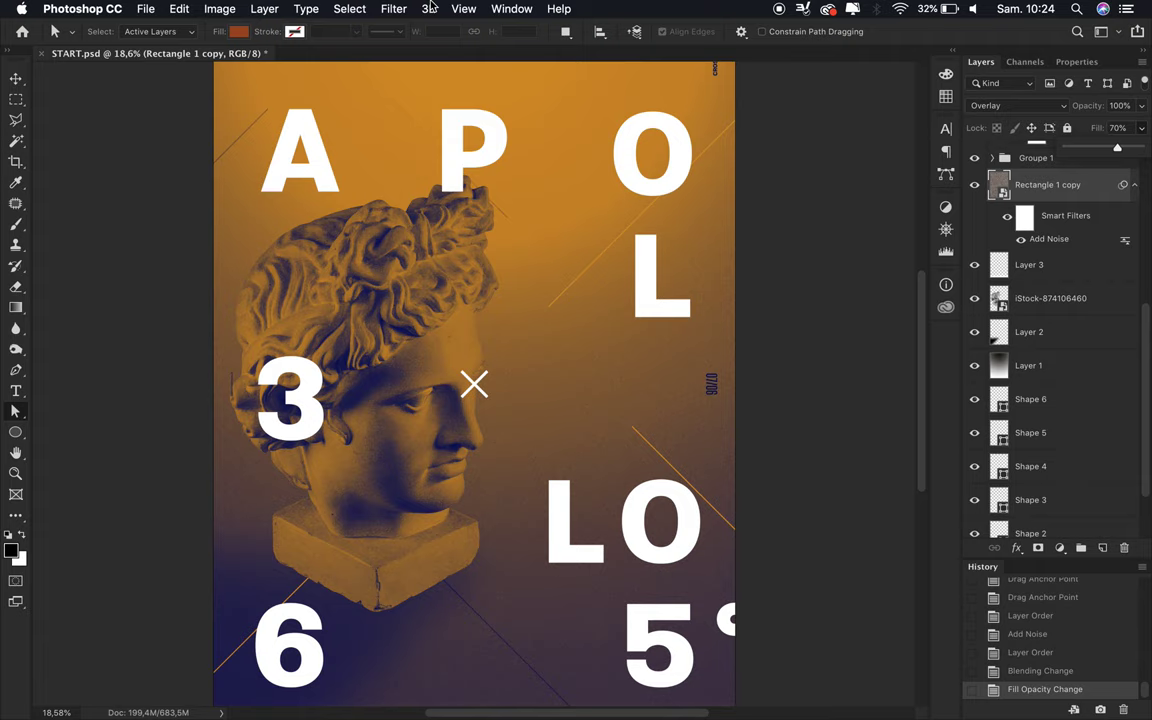
# Add a Gaussian Blur smart filter to the rectangle copy.
pyautogui.click(398, 8)
pyautogui.click(522, 373)
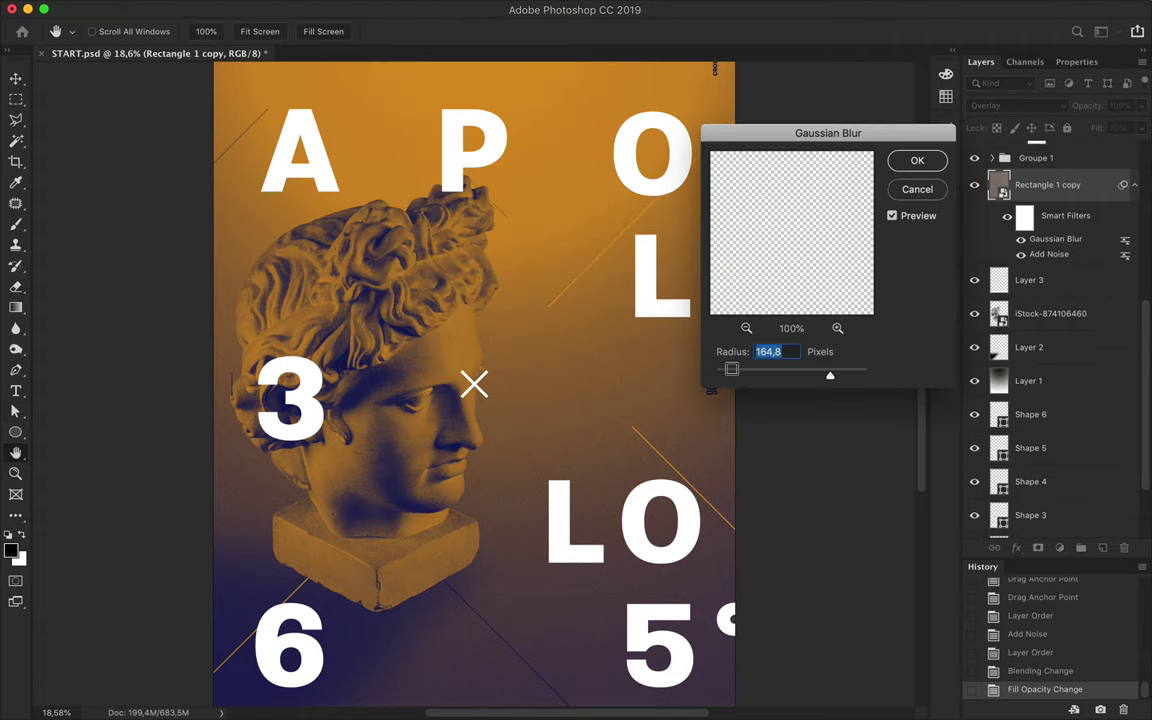
pyautogui.press('Return')
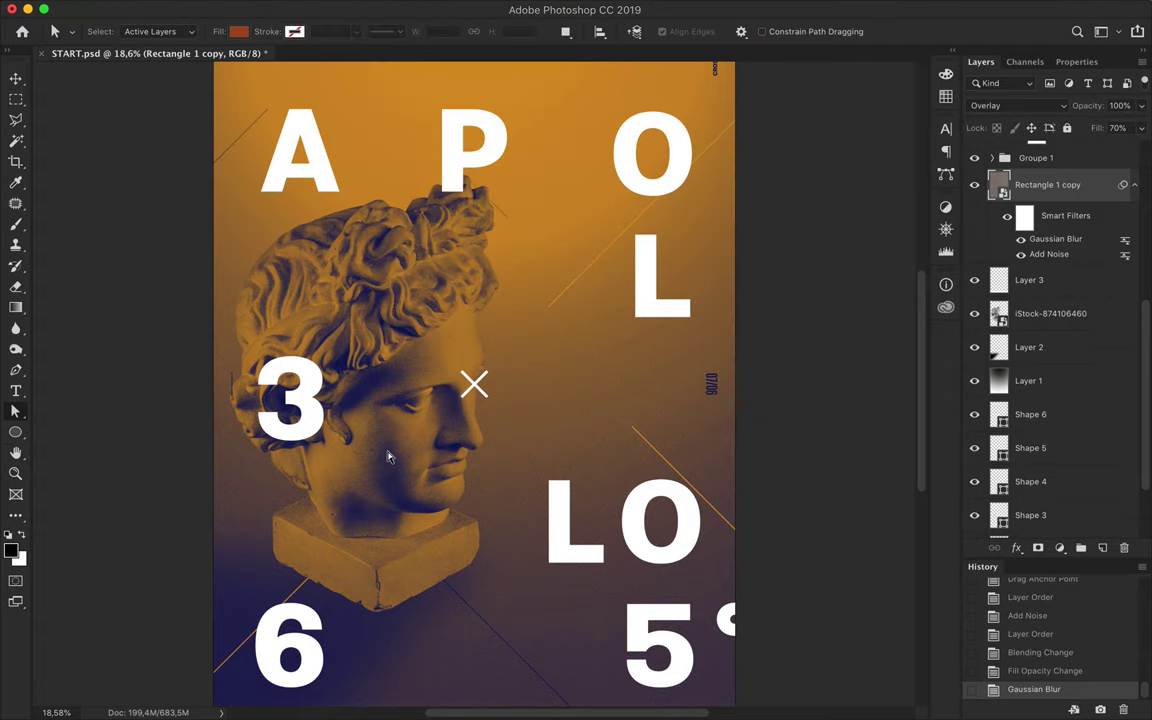
pyautogui.hotkey('ctrl', '0')
pyautogui.press('v')
pyautogui.press('p')
pyautogui.scroll(5, 1096, 190)
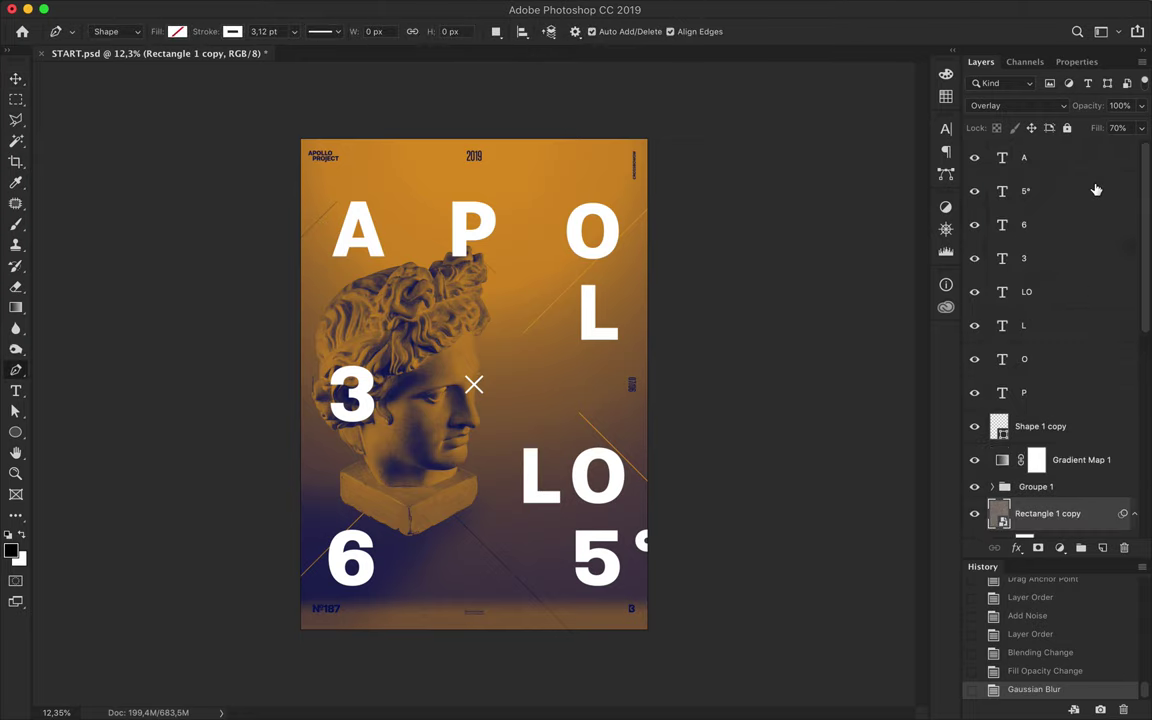
# Draw a thick white horizontal bar under the A.
pyautogui.click(1040, 392)
pyautogui.click(268, 271)
pyautogui.click(387, 271)
pyautogui.press('a')
pyautogui.click(328, 31)
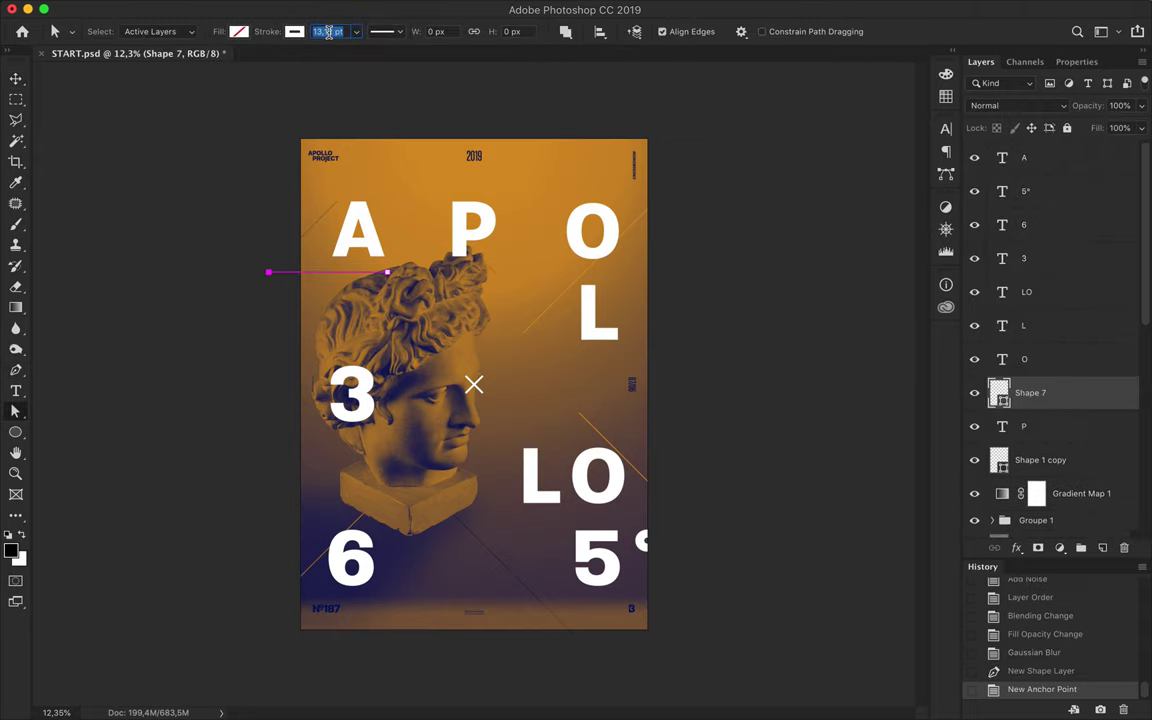
pyautogui.press('Return')
# Copy the bar under the 5° and rotate another copy vertical beside the 6.
pyautogui.press('v')
pyautogui.moveTo(323, 276)
pyautogui.mouseDown()
pyautogui.moveTo(630, 603)
pyautogui.moveTo(386, 615)
pyautogui.mouseUp()
pyautogui.hotkey('ctrl', 't')
pyautogui.moveTo(453, 587)
pyautogui.mouseDown()
pyautogui.moveTo(425, 615)
pyautogui.moveTo(394, 556)
pyautogui.mouseUp()
pyautogui.press('Return')
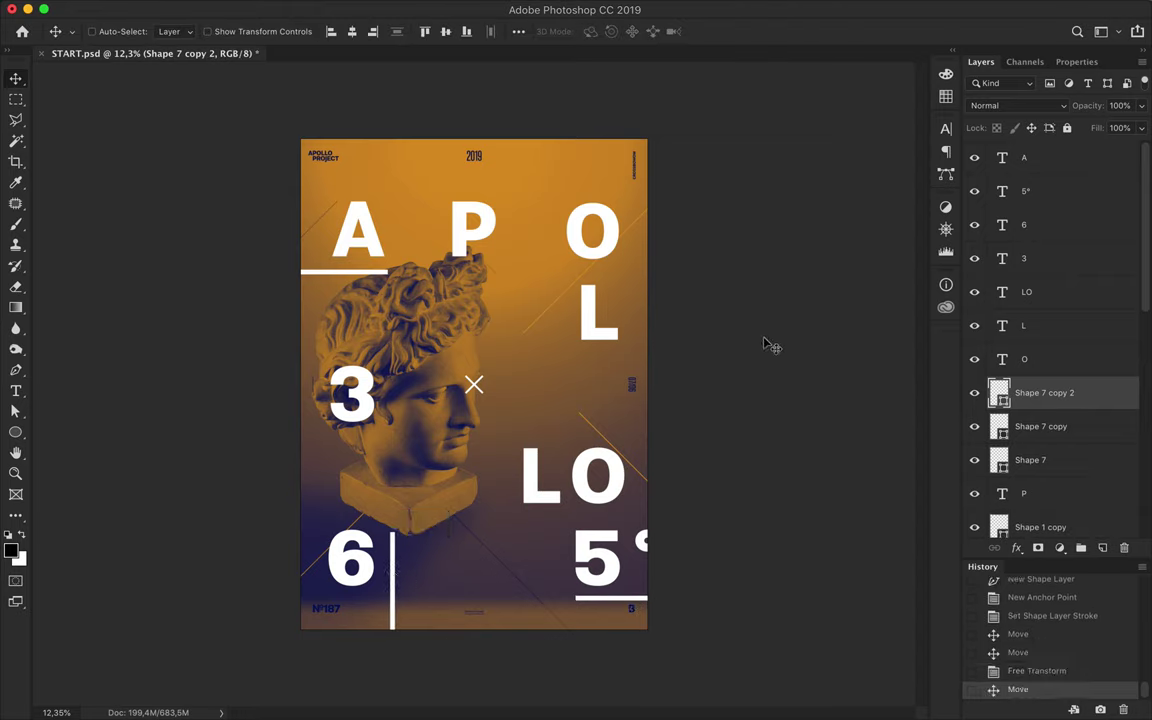
pyautogui.click(474, 384)
# Enlarge the X and set its stroke width to 10.
pyautogui.press('a')
pyautogui.hotkey('ctrl', 't')
pyautogui.moveTo(464, 375); pyautogui.dragTo(440, 351)
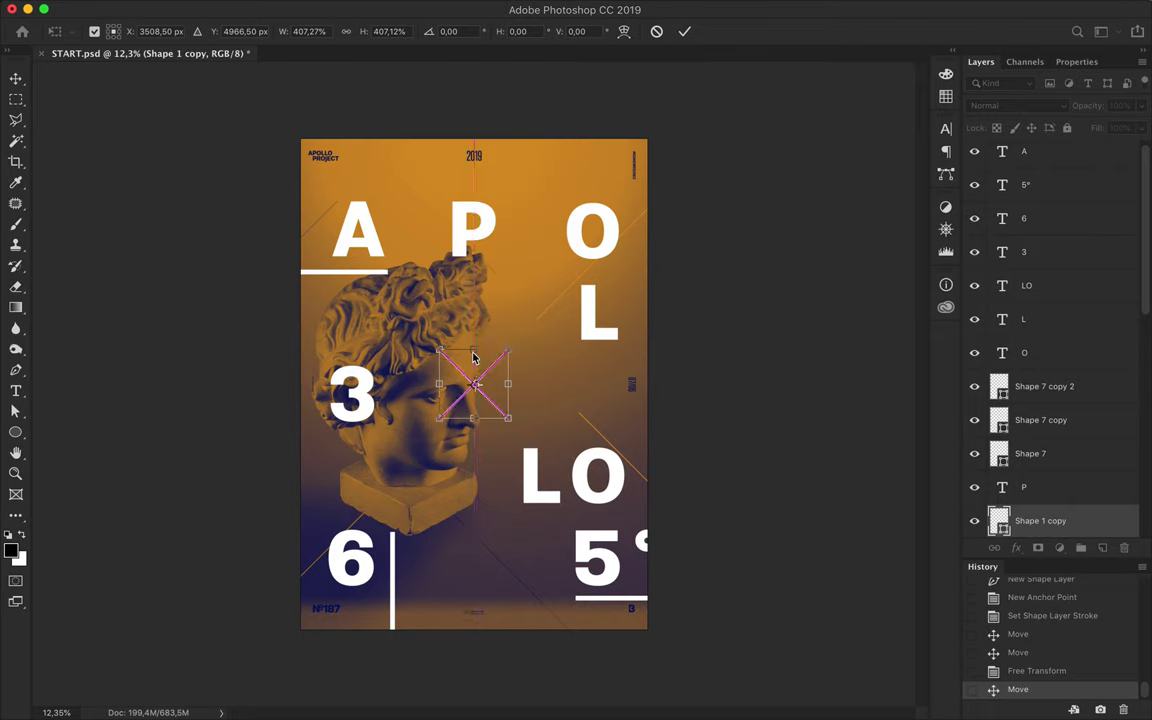
pyautogui.press('Return')
pyautogui.click(316, 31)
pyautogui.write('10')
pyautogui.press('Return')
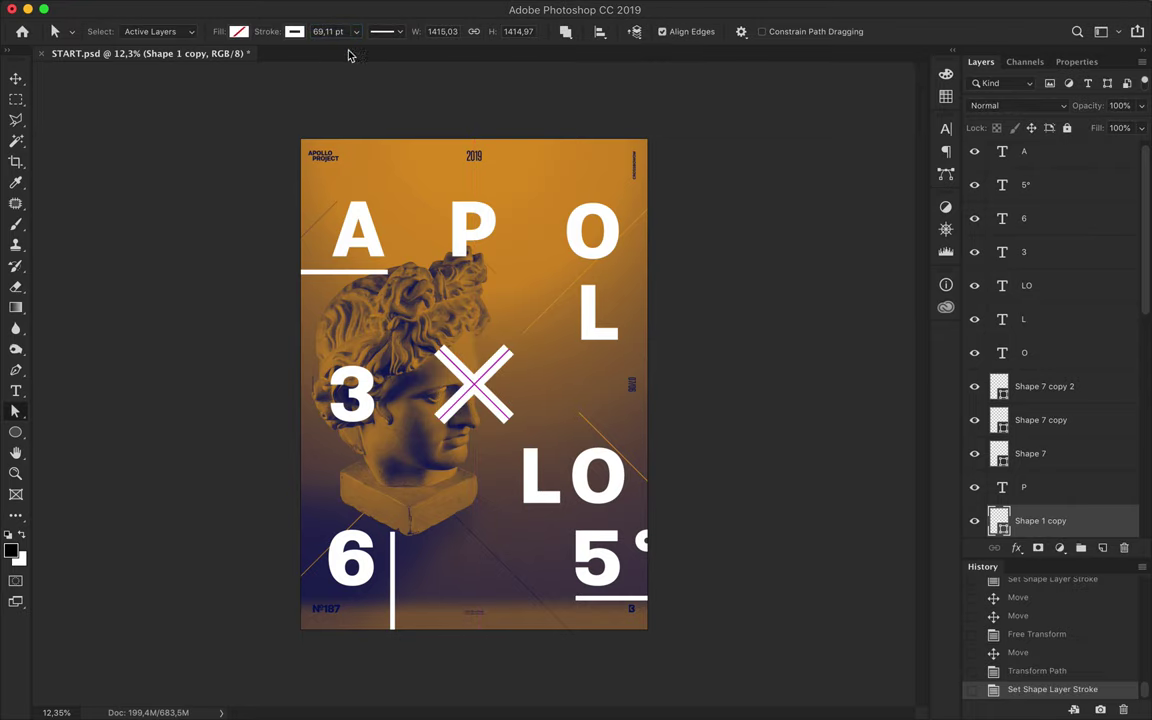
pyautogui.press('Return')
# Duplicate the X, colour the copy navy, and move it beneath the texture layer.
pyautogui.press('v')
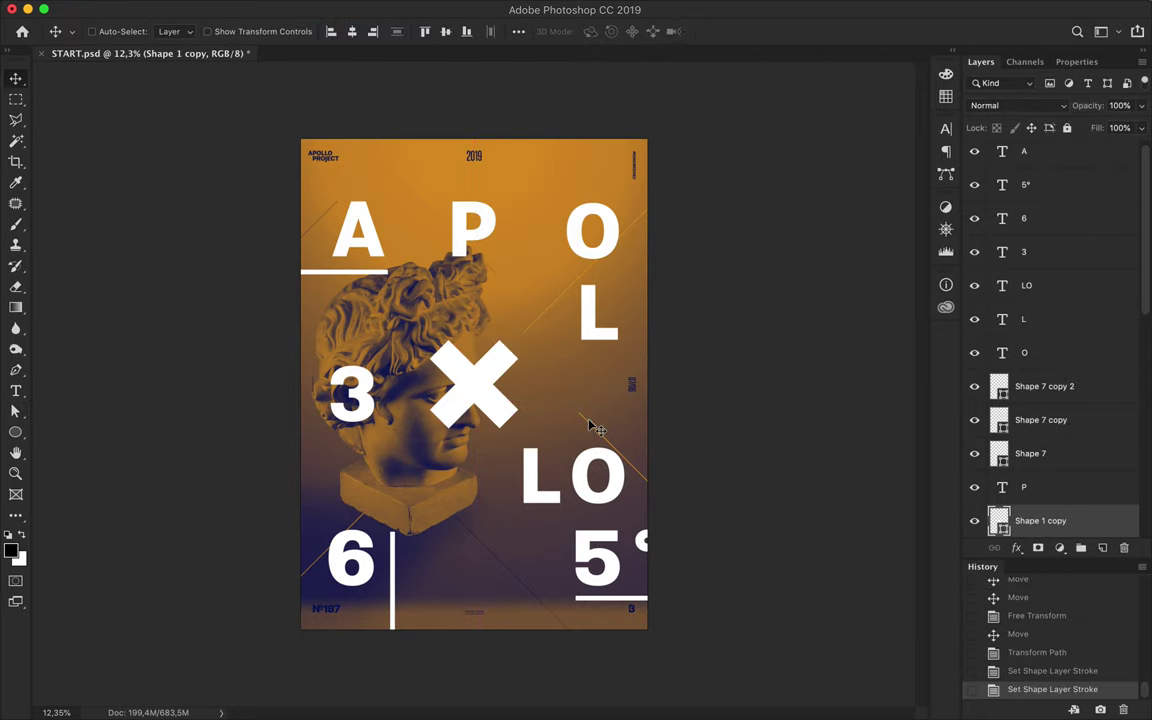
pyautogui.hotkey('ctrl', '+')
pyautogui.hotkey('alt', '[')
pyautogui.press('a')
pyautogui.click(238, 31)
pyautogui.hotkey('ctrl', ']')
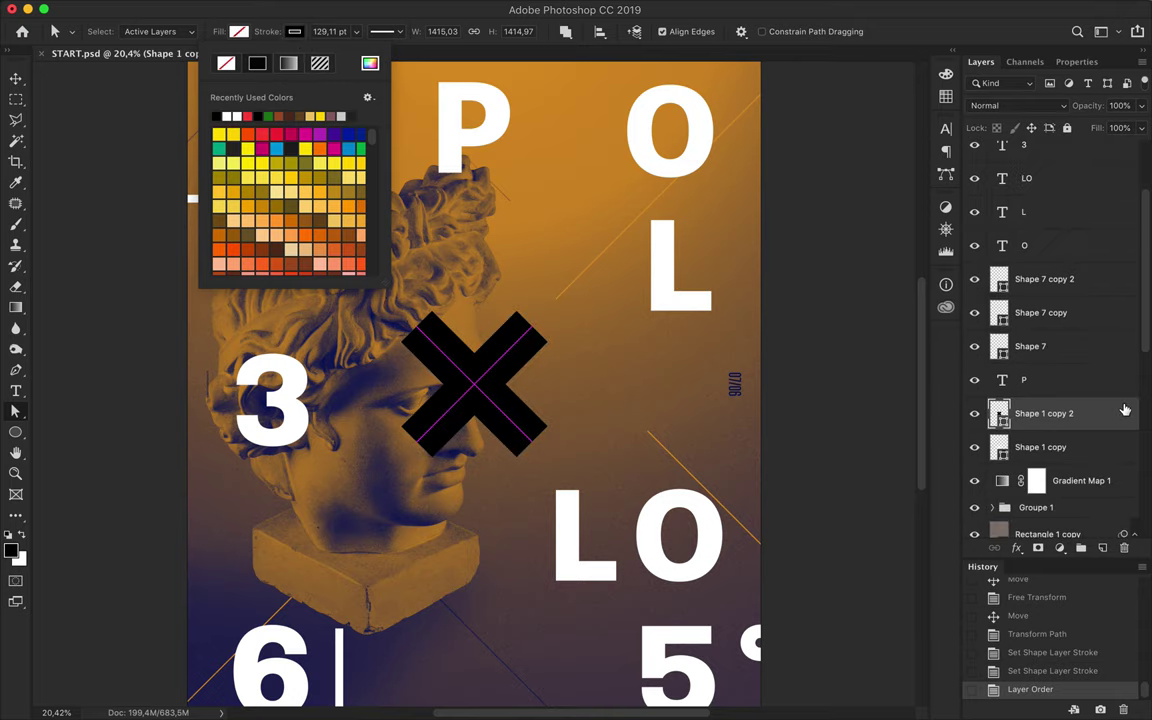
pyautogui.moveTo(1048, 422); pyautogui.dragTo(1040, 500)
# Offset the navy X copy behind the white X, remove the extra duplicate, and preview full screen.
pyautogui.press('v')
pyautogui.moveTo(489, 380)
pyautogui.mouseDown()
pyautogui.moveTo(487, 390)
pyautogui.moveTo(488, 368)
pyautogui.mouseUp()
pyautogui.moveTo(501, 496); pyautogui.dragTo(528, 484)
pyautogui.scroll(-2, 748, 465)
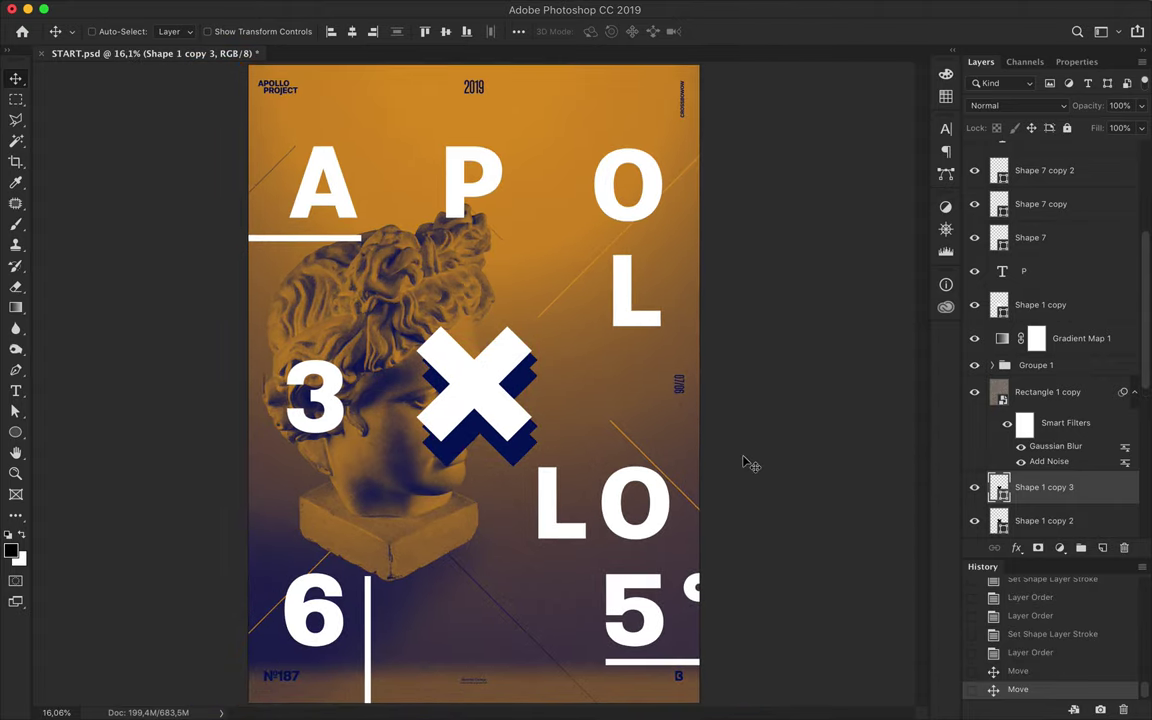
pyautogui.scroll(-2, 745, 463)
pyautogui.press('Delete')
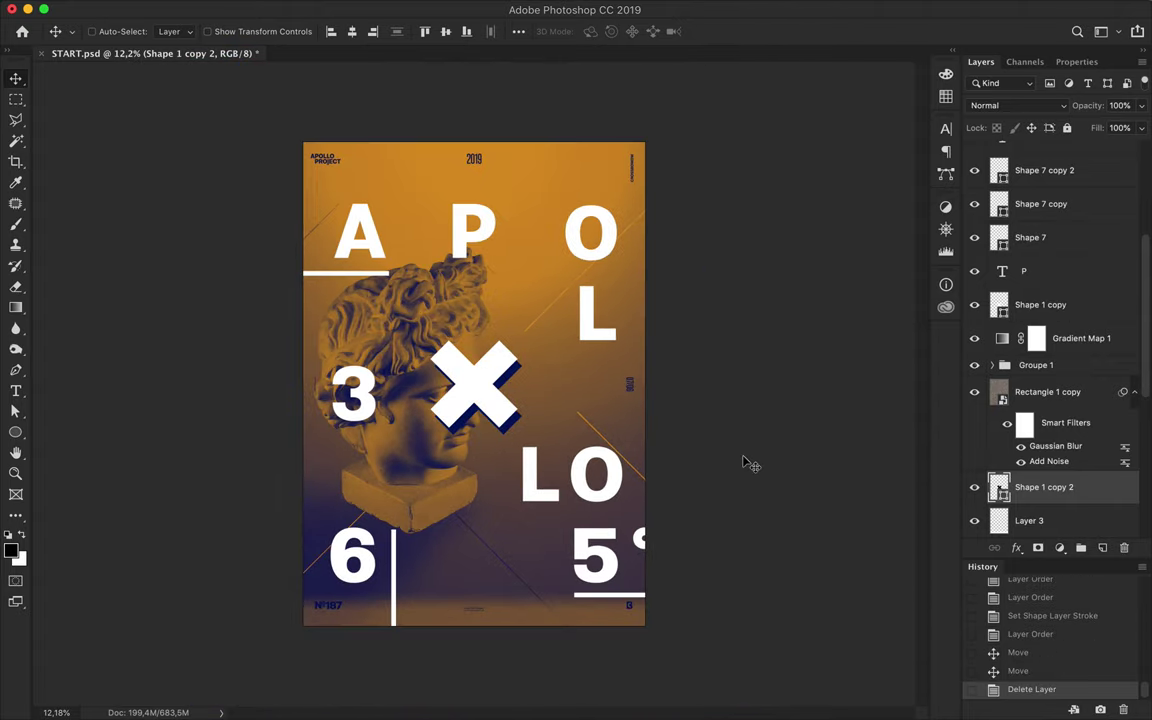
pyautogui.press('f')
pyautogui.press('f')
pyautogui.hotkey('ctrl', '0')
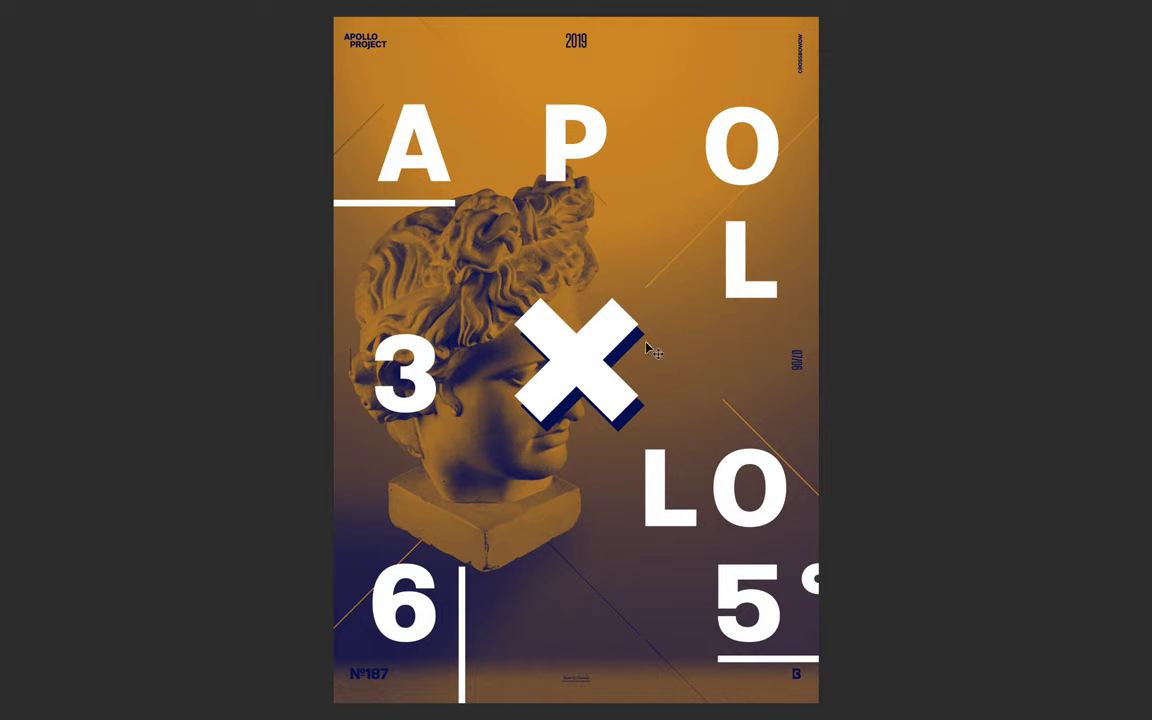
# Nudge the navy X shadow sideways until only a thin sliver shows beside the white cross.
pyautogui.moveTo(637, 411); pyautogui.dragTo(650, 409)
pyautogui.moveTo(614, 370); pyautogui.dragTo(604, 366)
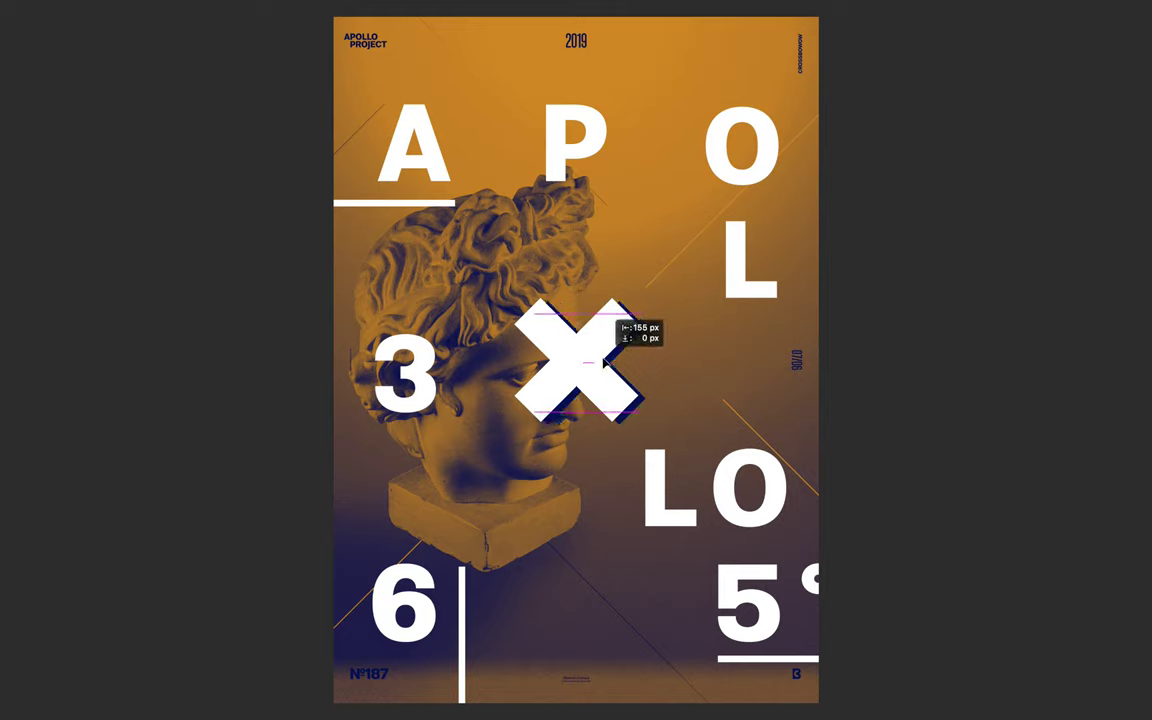